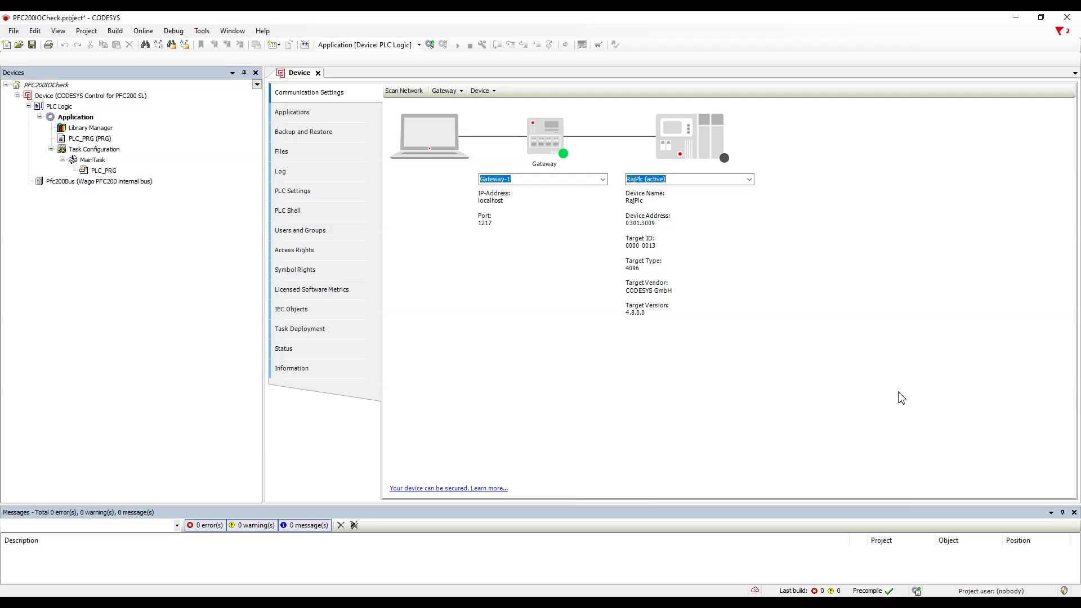
Step: Scan the network from Pfc200Bus and choose RajPlc [0301.3009] under Gateway-1 as the controller
{"action": "left_click", "coordinate": [90, 96]}
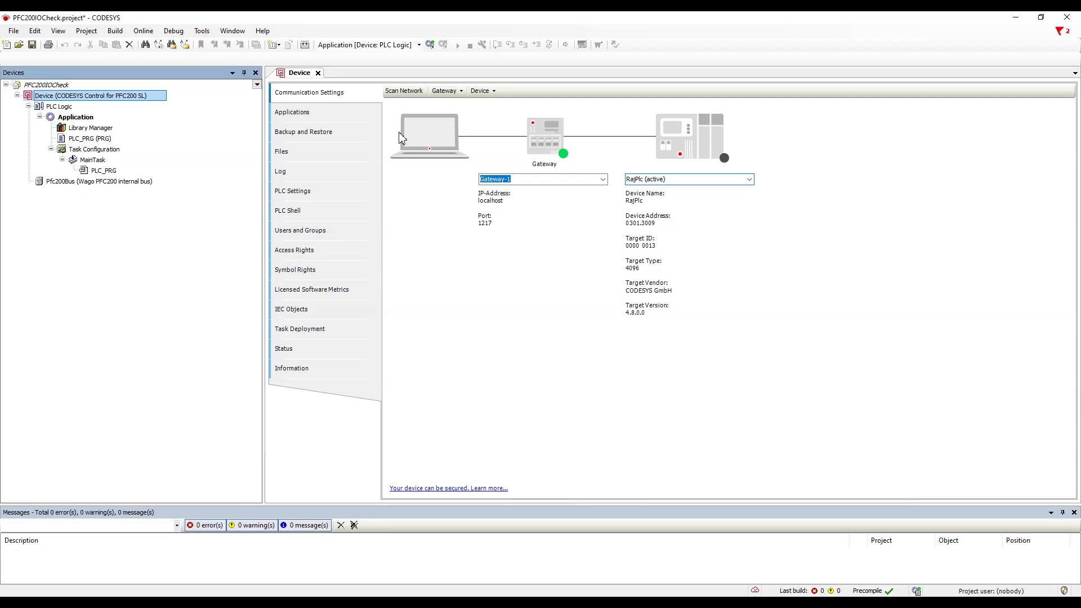
{"action": "left_click", "coordinate": [100, 181]}
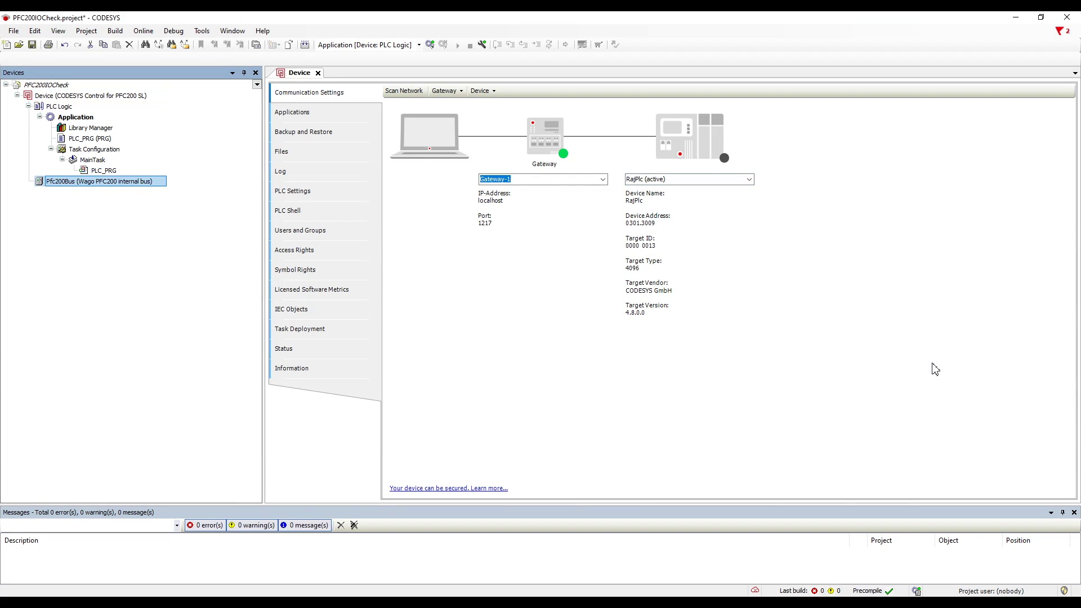
{"action": "left_click", "coordinate": [910, 355]}
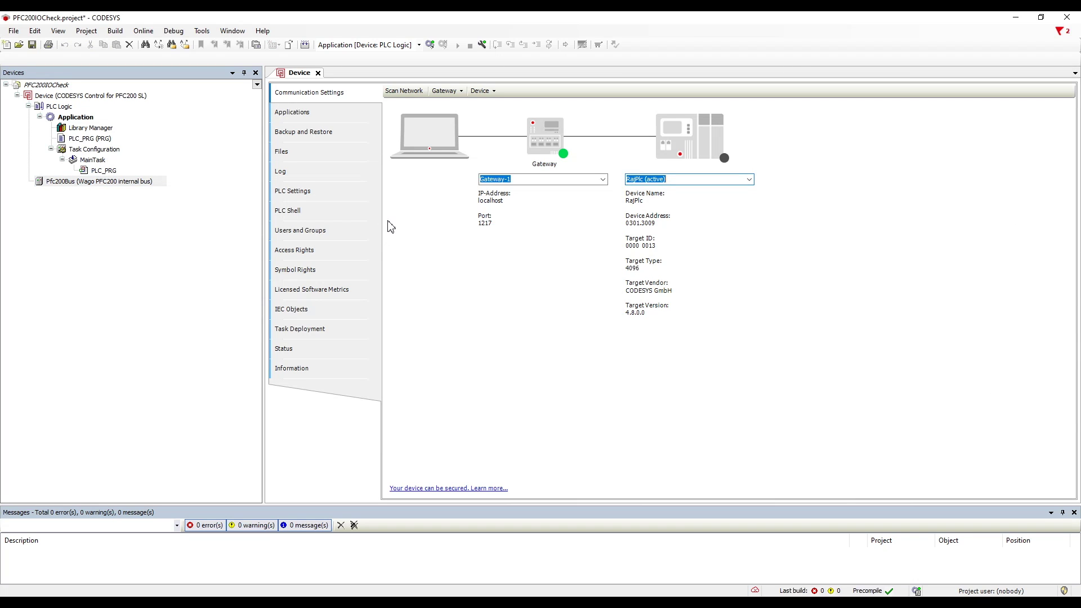
{"action": "right_click", "coordinate": [70, 183]}
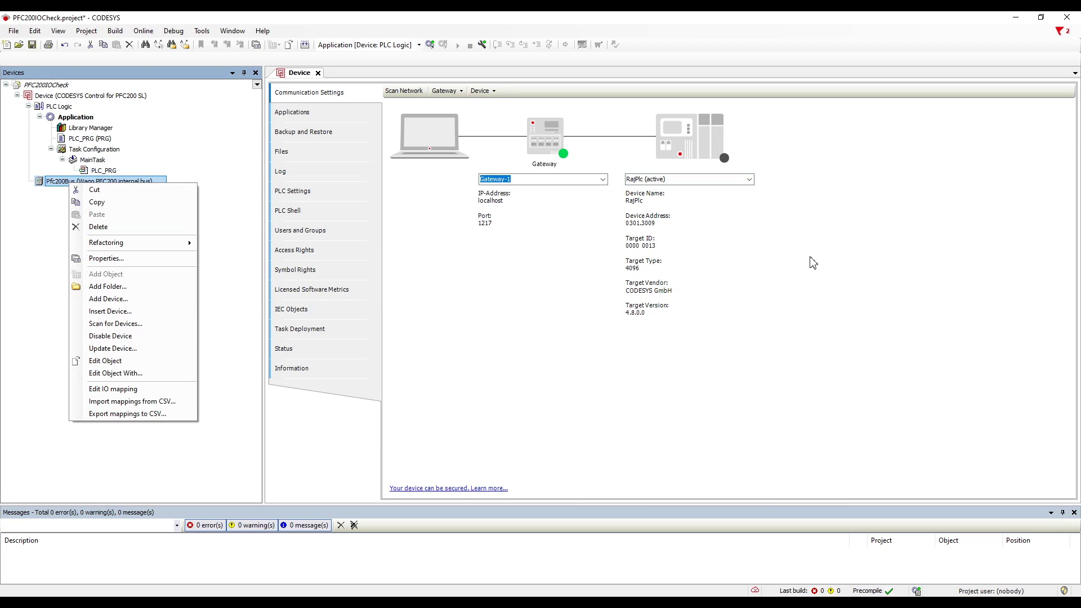
{"action": "left_click", "coordinate": [780, 119]}
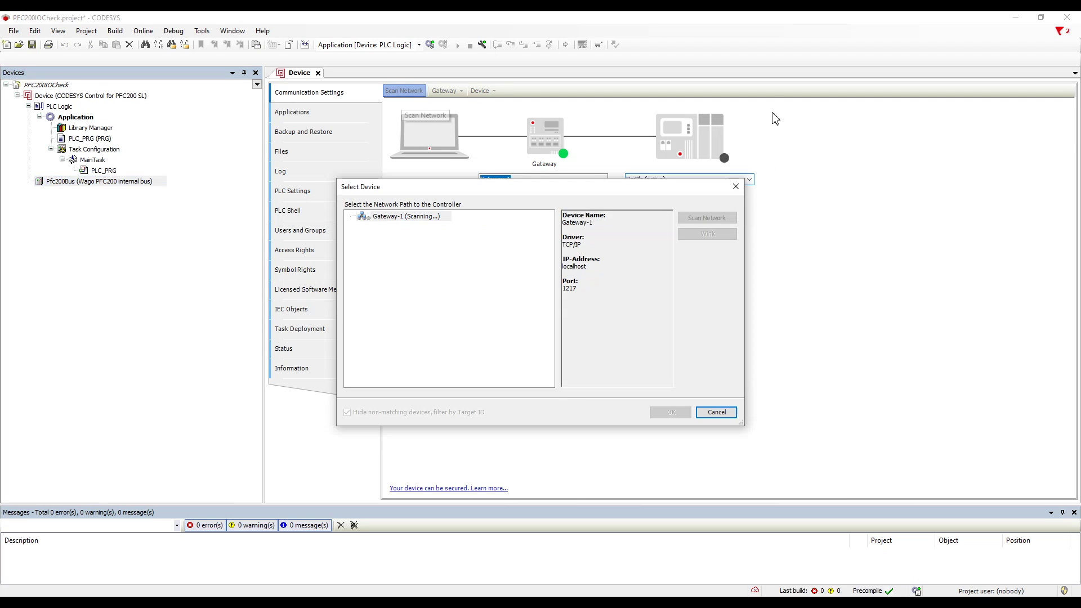
{"action": "left_click", "coordinate": [410, 227]}
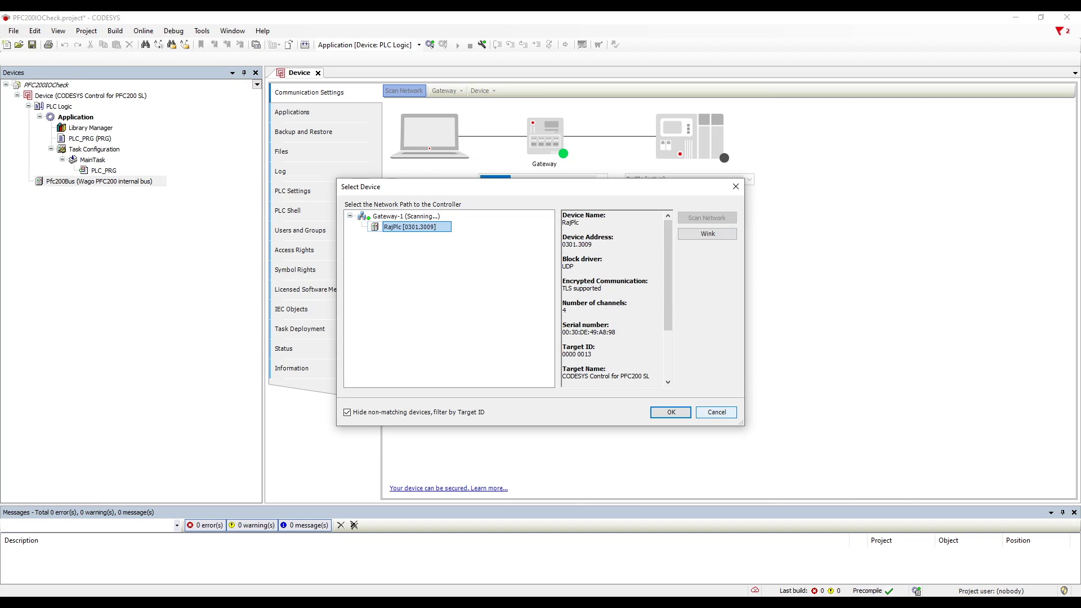
{"action": "left_click", "coordinate": [717, 412]}
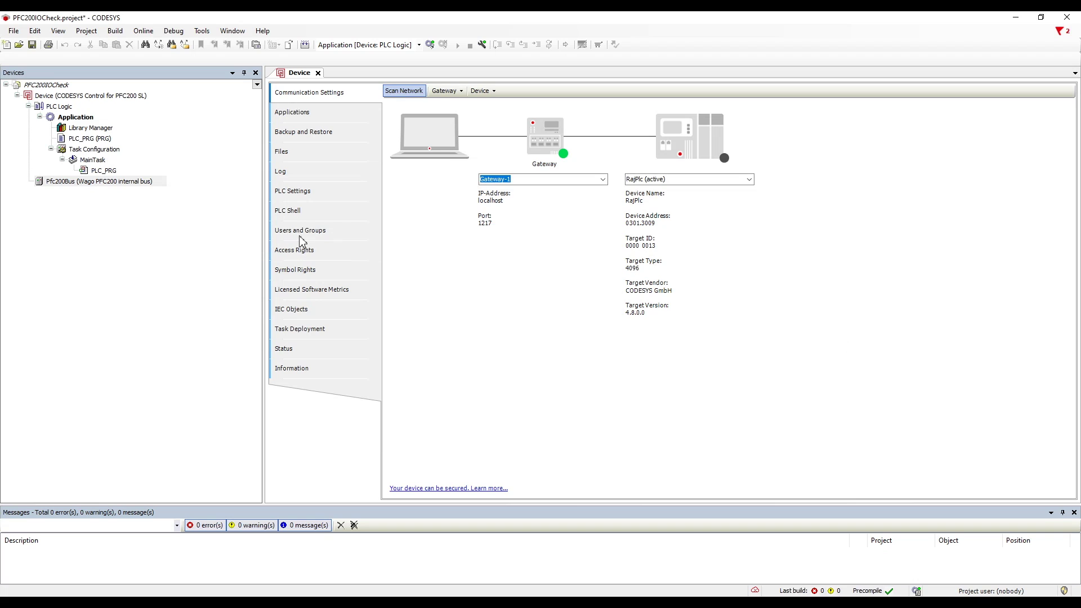
Step: Run Scan for Devices on Pfc200Bus, logging on with the device user name and password
{"action": "key", "text": "alt+0"}
{"action": "key", "text": "shift+F10"}
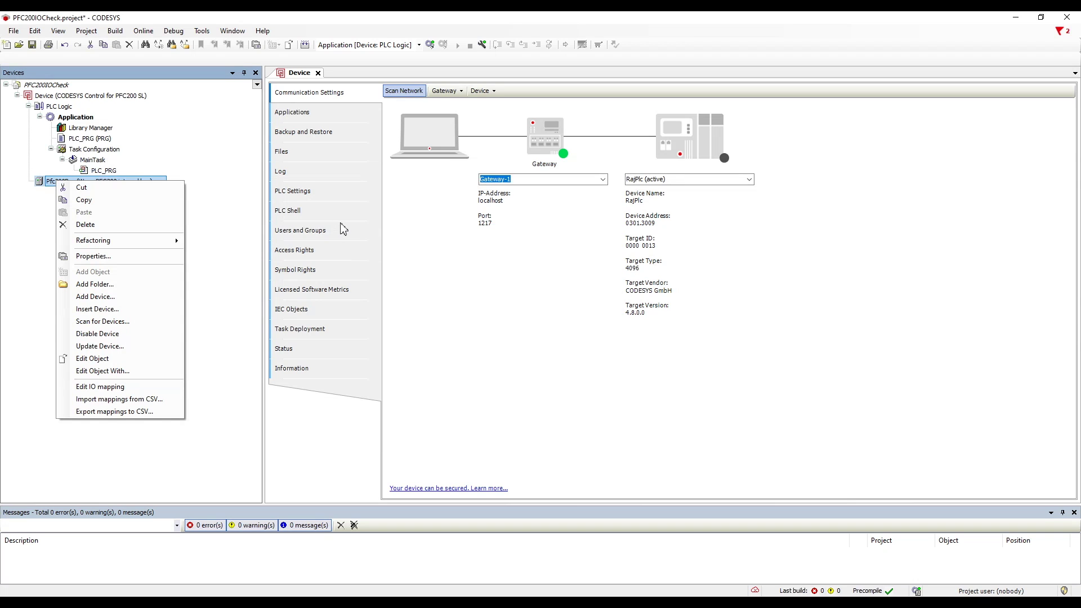
{"action": "key", "text": "Return"}
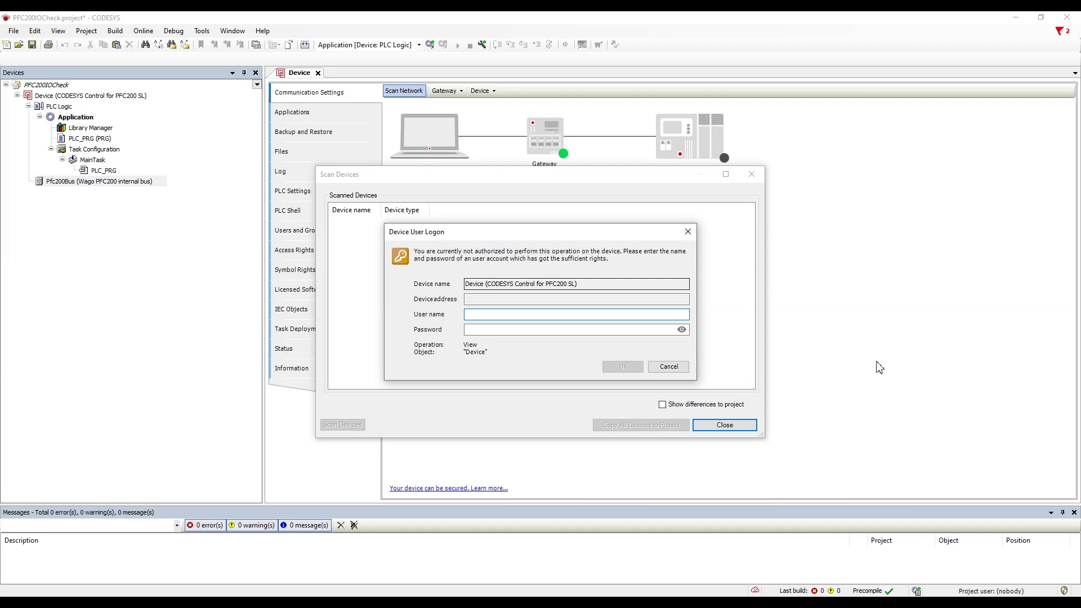
{"action": "type", "text": "admin"}
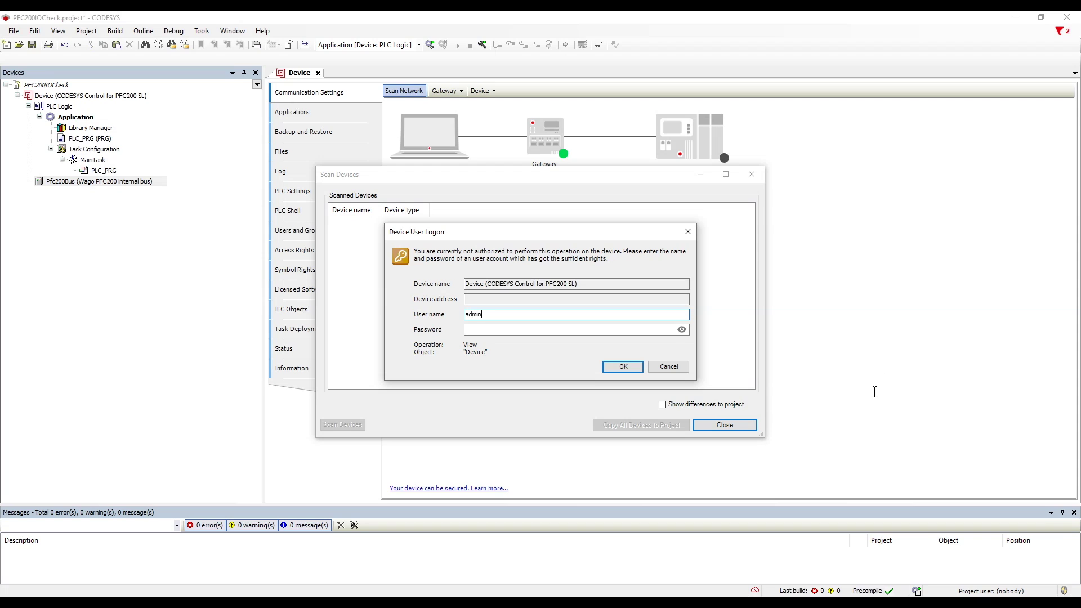
{"action": "key", "text": "Tab"}
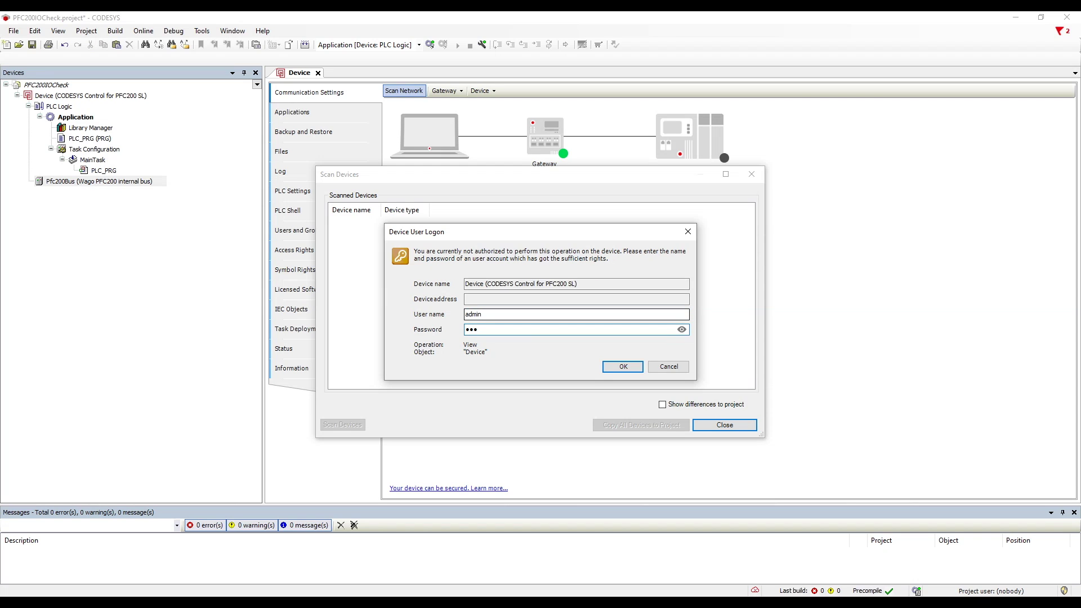
{"action": "key", "text": "Return"}
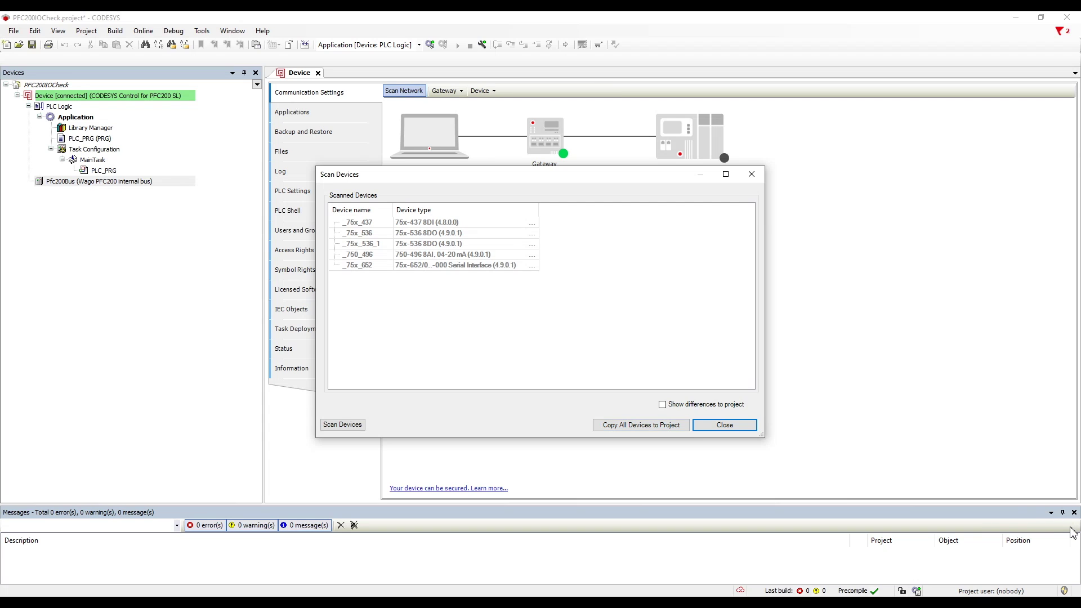
Step: Copy all five scanned modules into the project and step through them under Pfc200Bus
{"action": "left_click", "coordinate": [641, 425]}
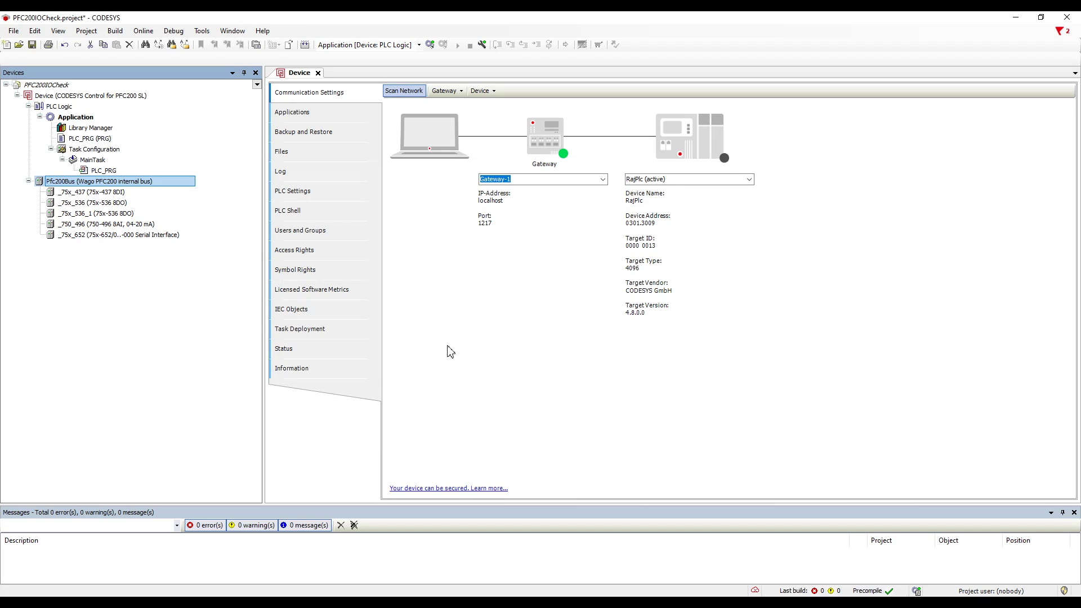
{"action": "key", "text": "Down"}
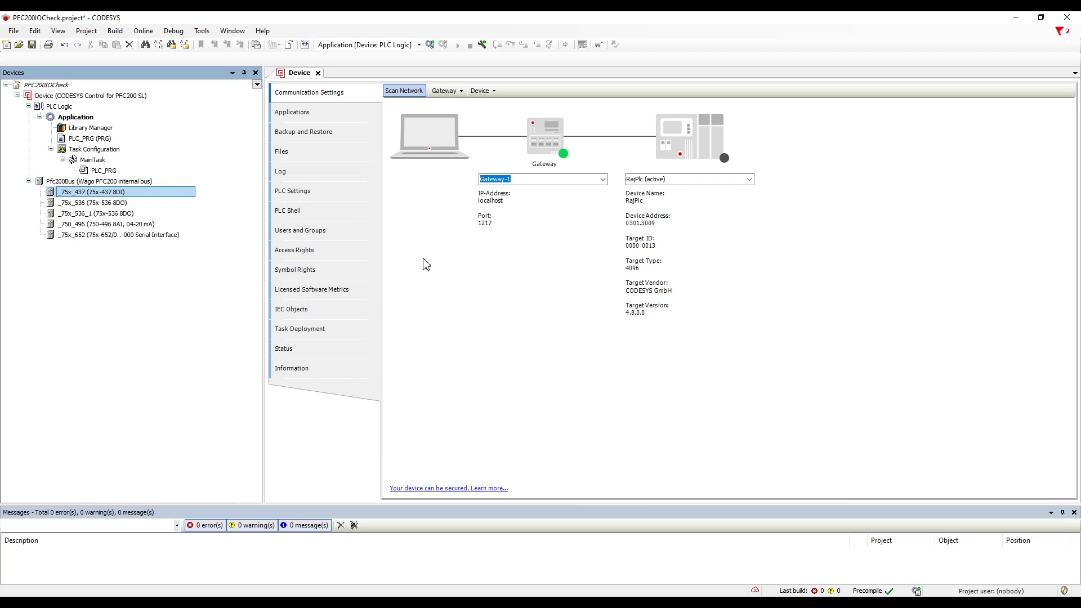
{"action": "key", "text": "Down"}
{"action": "key", "text": "Down"}
{"action": "key", "text": "Down"}
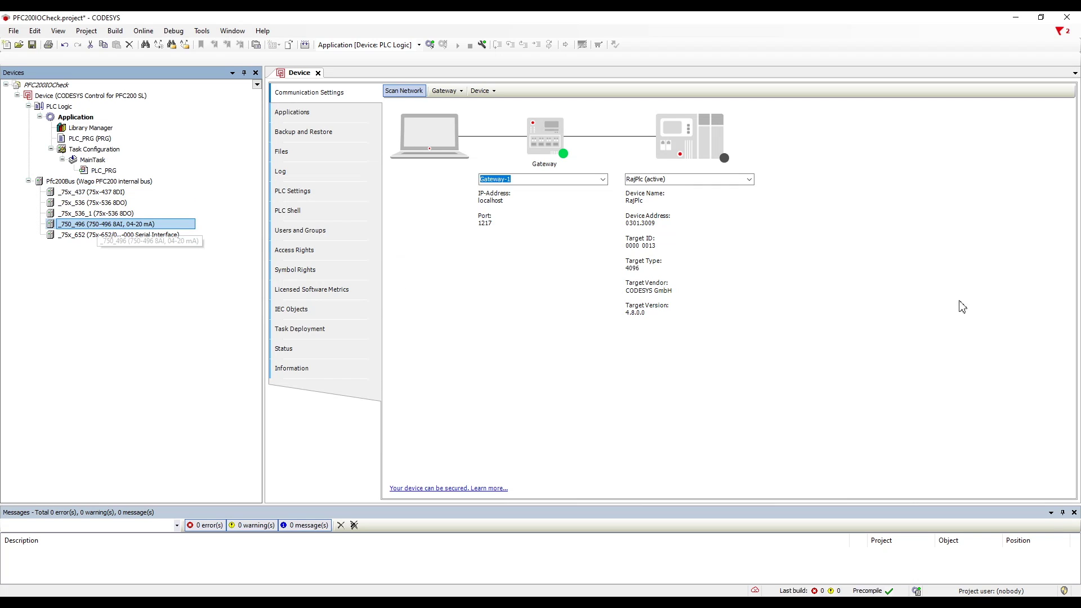
{"action": "left_click", "coordinate": [870, 316]}
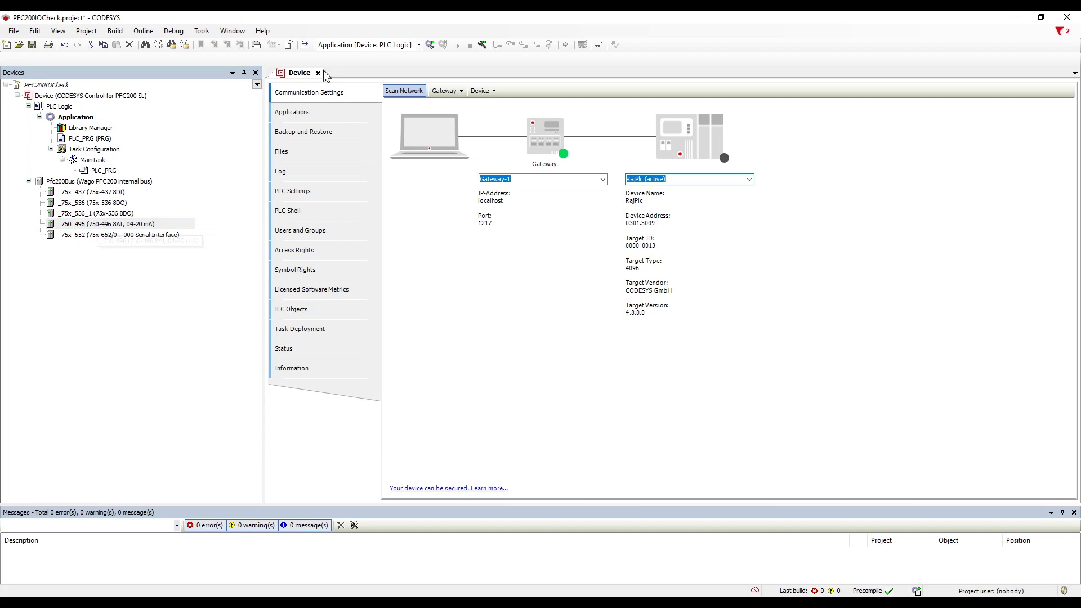
Step: Open the I/O Mapping editors of _75x_437, _75x_536, _75x_536_1, _750_496 and _75x_652
{"action": "double_click", "coordinate": [91, 192]}
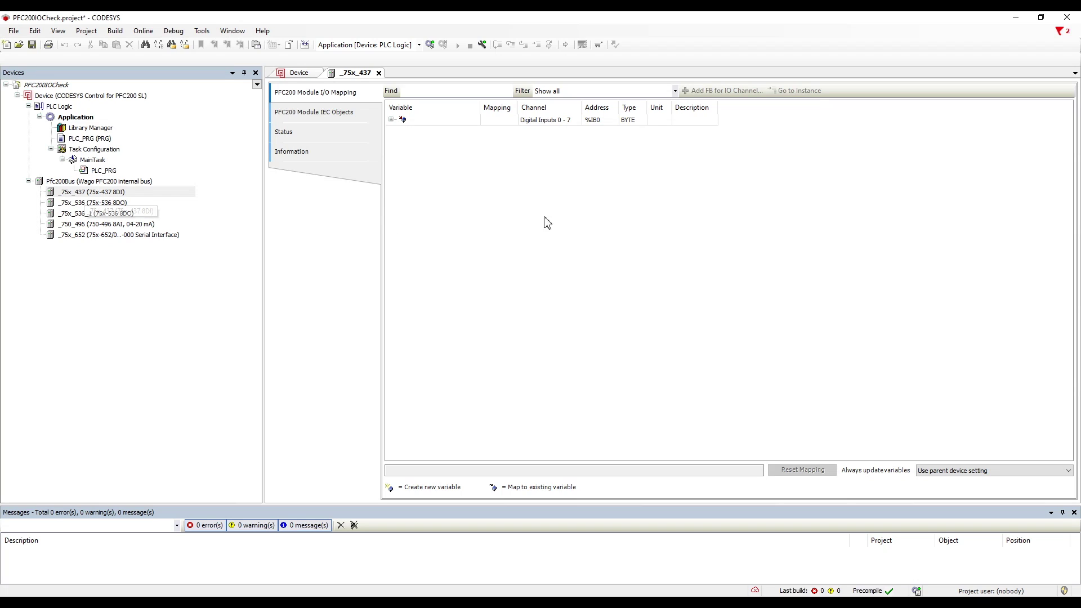
{"action": "key", "text": "Down"}
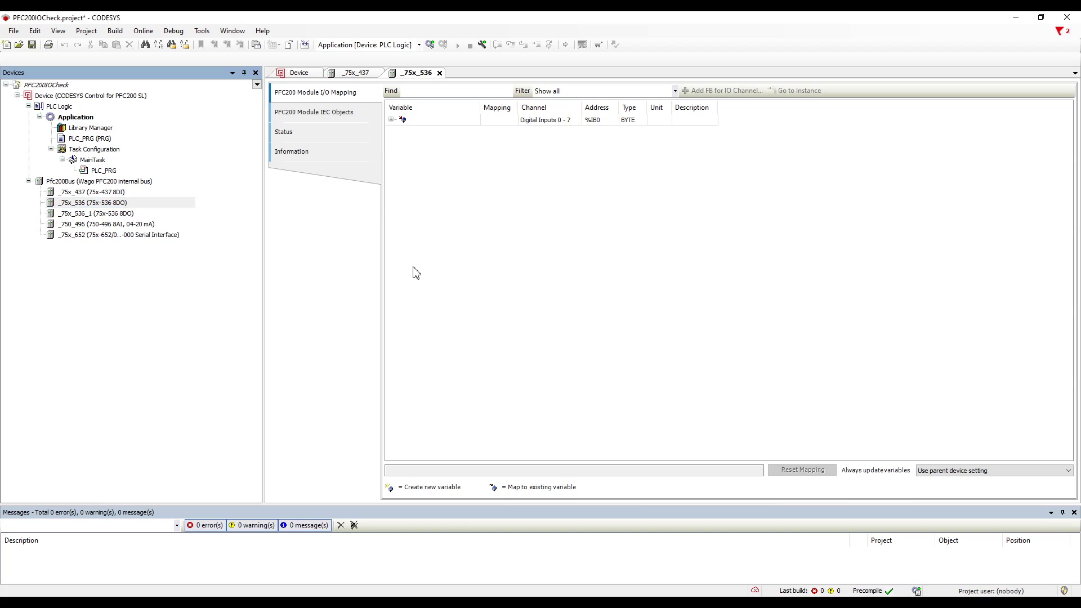
{"action": "key", "text": "Down"}
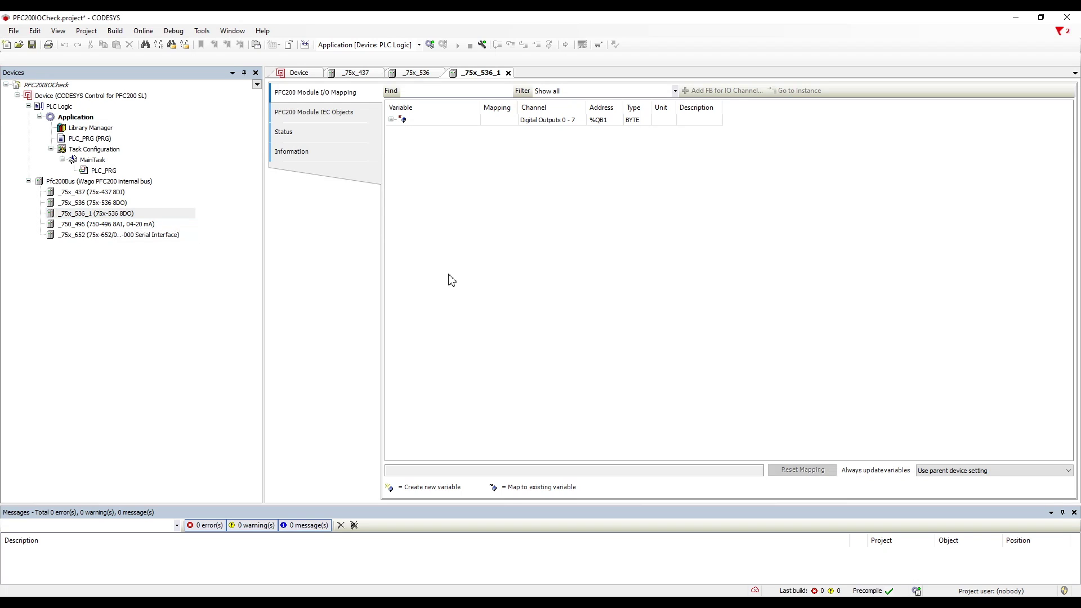
{"action": "key", "text": "Down"}
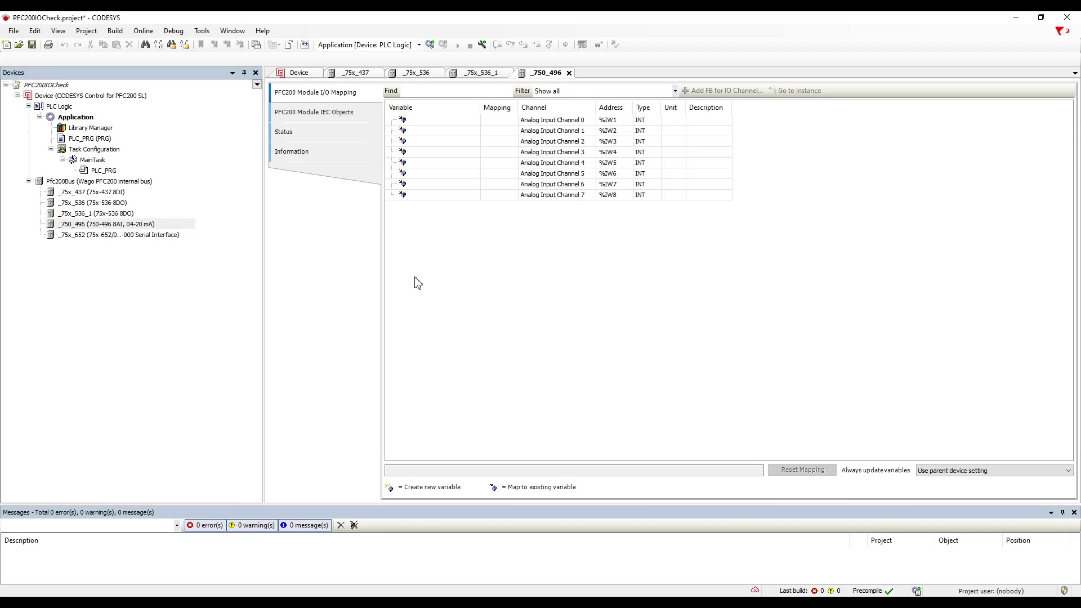
{"action": "key", "text": "Down"}
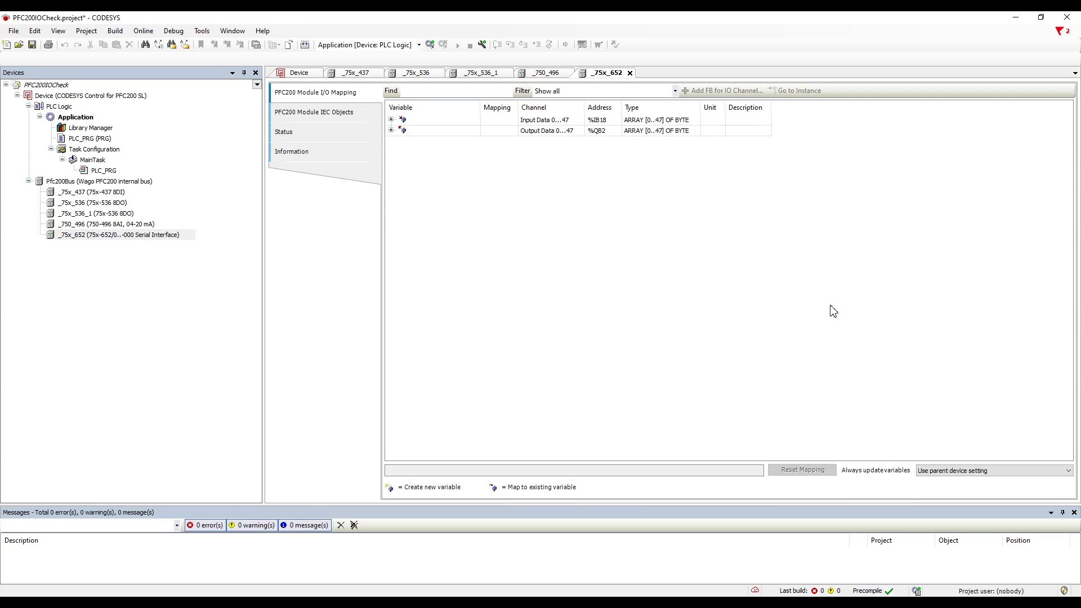
{"action": "left_click", "coordinate": [398, 341]}
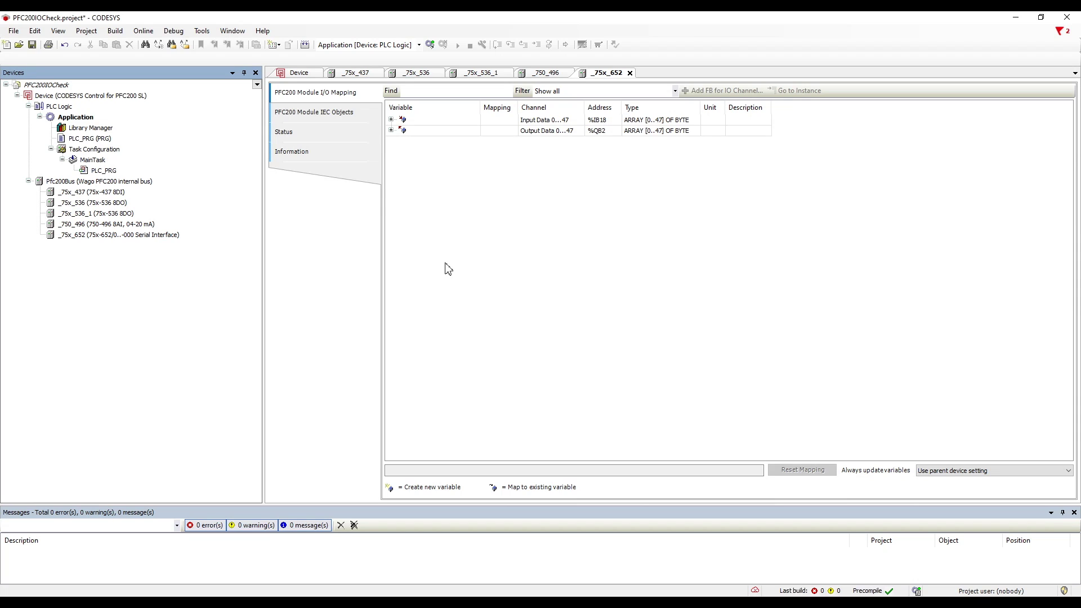
{"action": "key", "text": "Down"}
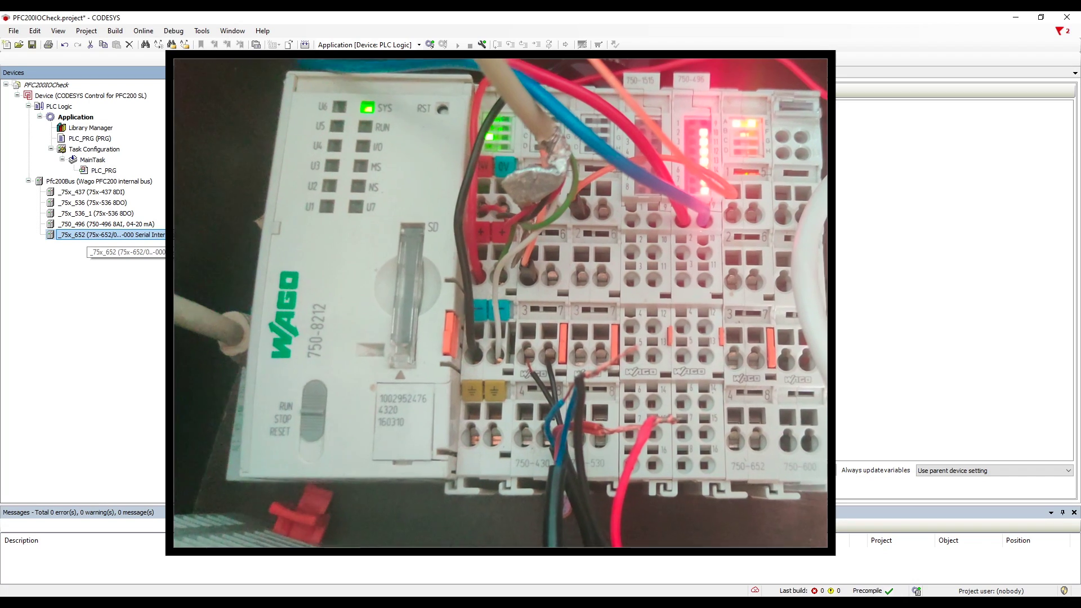
Step: Launch Update Device on the _75x_437 module in the Devices tree
{"action": "left_click", "coordinate": [90, 191]}
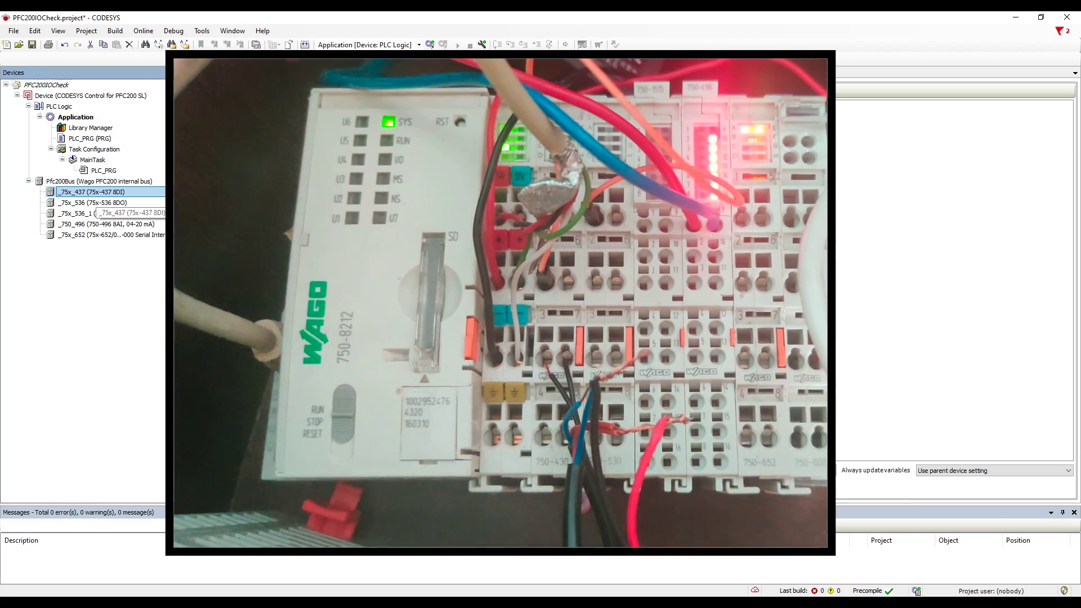
{"action": "right_click", "coordinate": [82, 192]}
{"action": "left_click", "coordinate": [169, 334]}
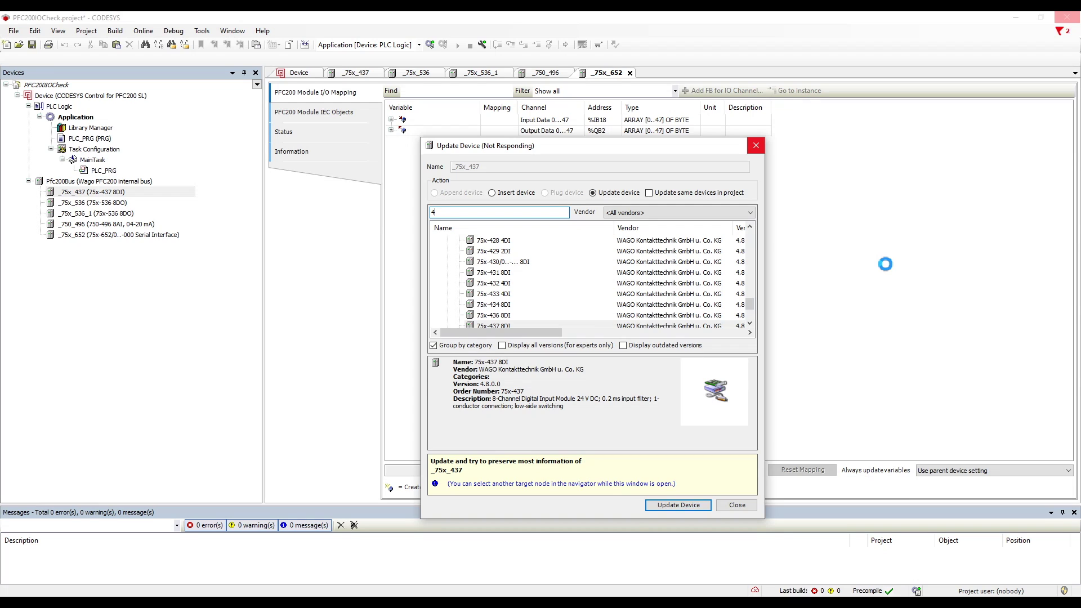
Step: Replace _75x_437 with the 75x-430 8DI module and _75x_536 with the 75x-530 module
{"action": "type", "text": "3"}
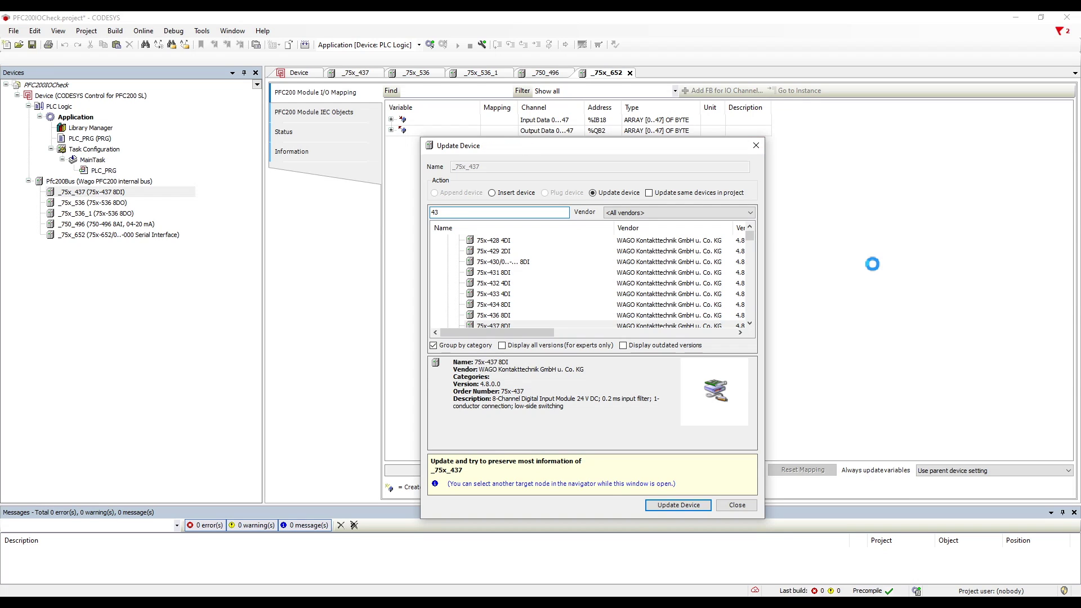
{"action": "type", "text": "0"}
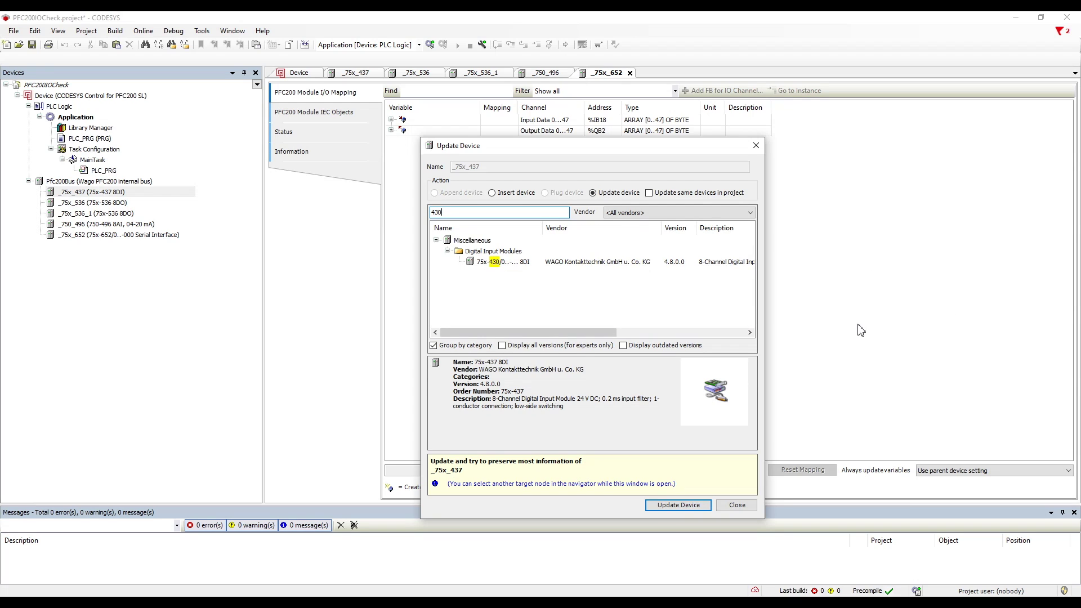
{"action": "key", "text": "Down"}
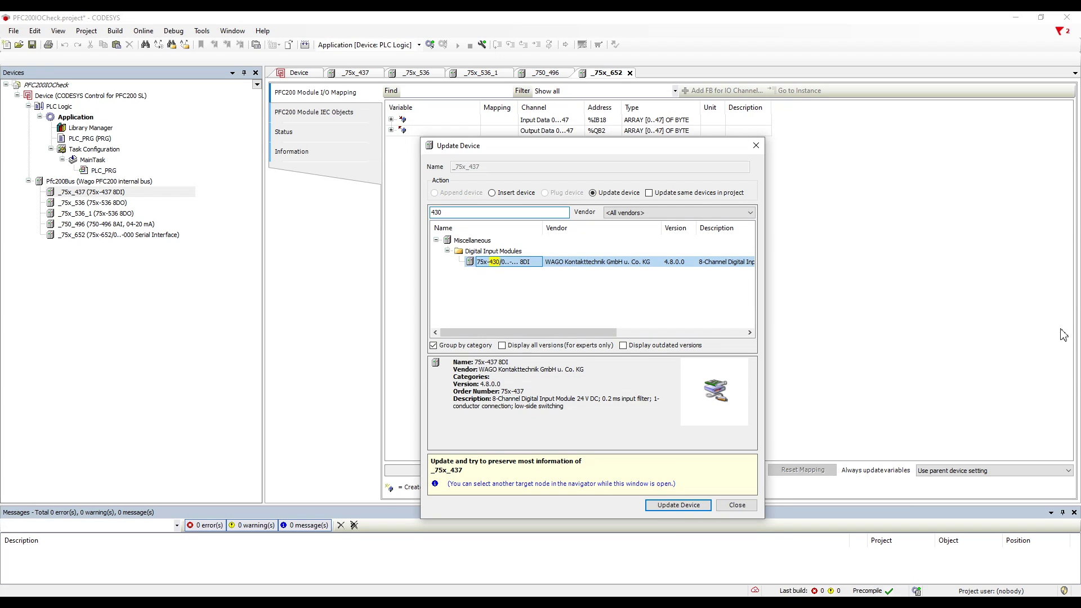
{"action": "left_click", "coordinate": [678, 505]}
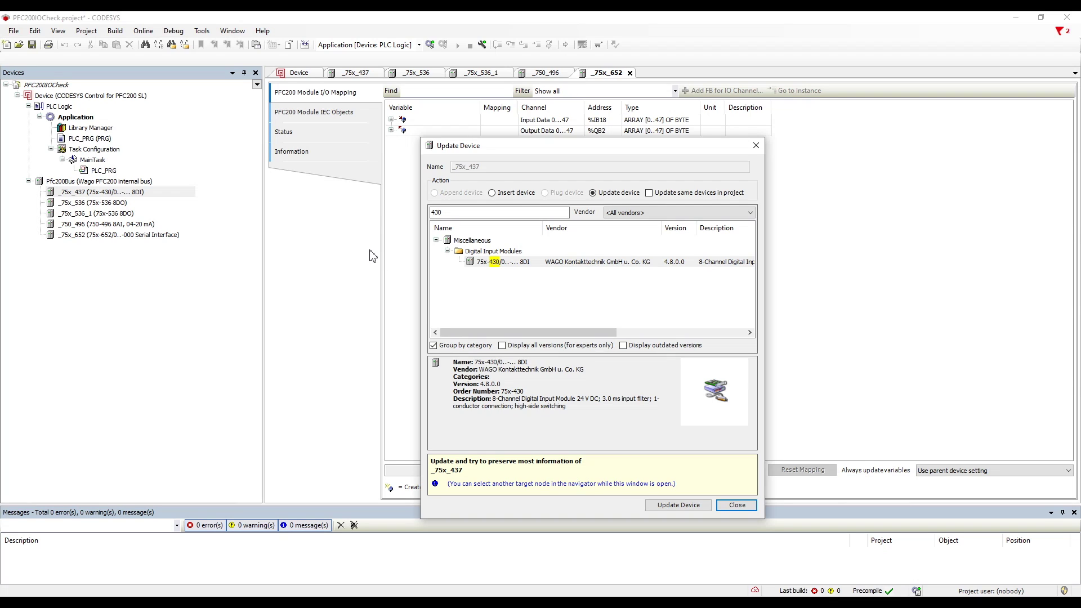
{"action": "left_click", "coordinate": [93, 203]}
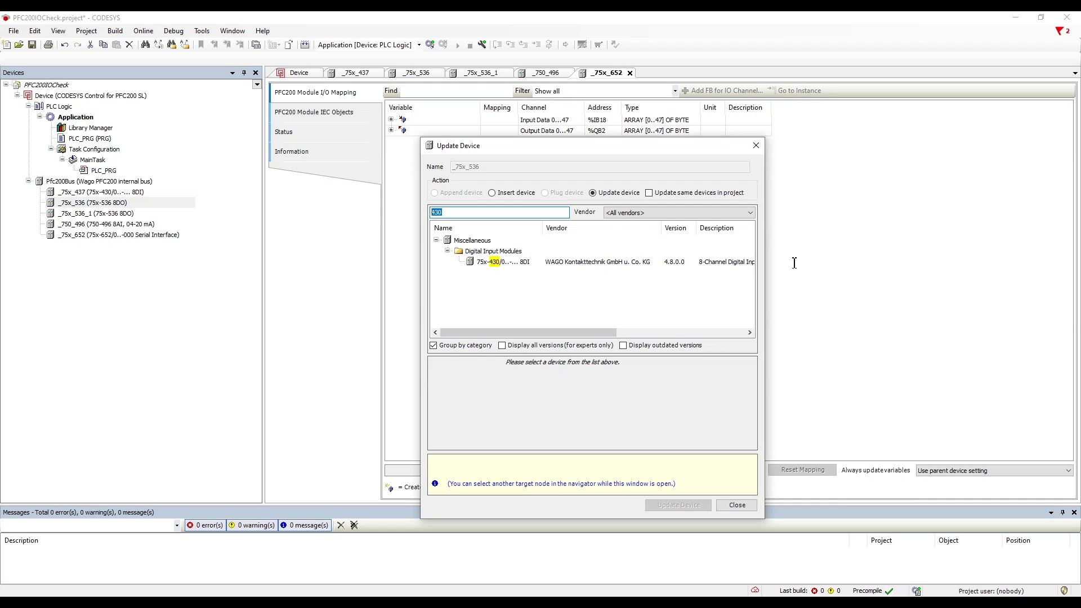
{"action": "type", "text": "5"}
{"action": "type", "text": "3"}
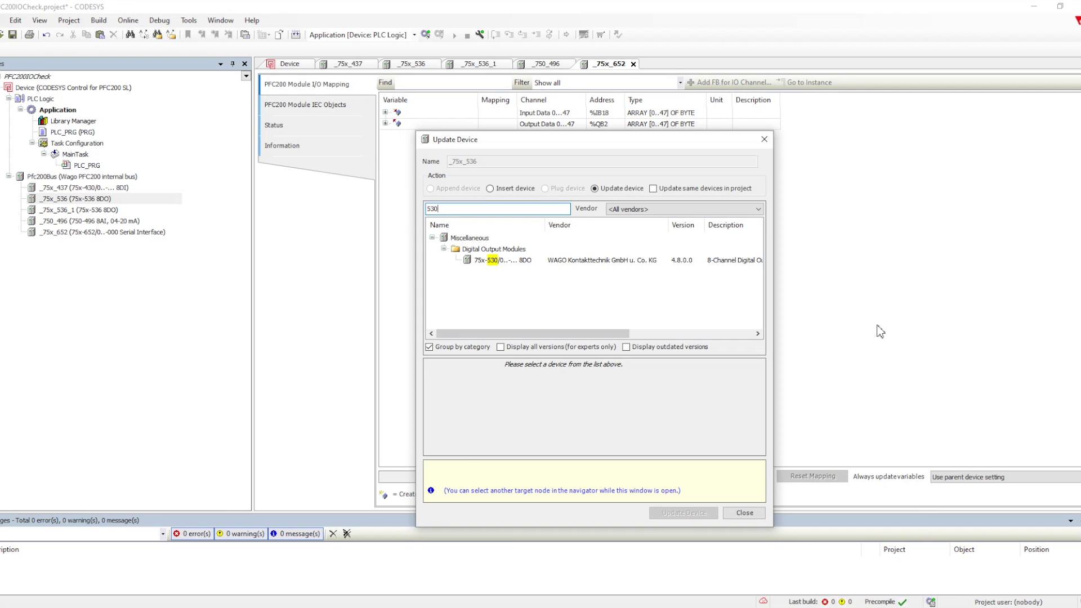
{"action": "left_click", "coordinate": [503, 261]}
{"action": "left_click", "coordinate": [678, 505]}
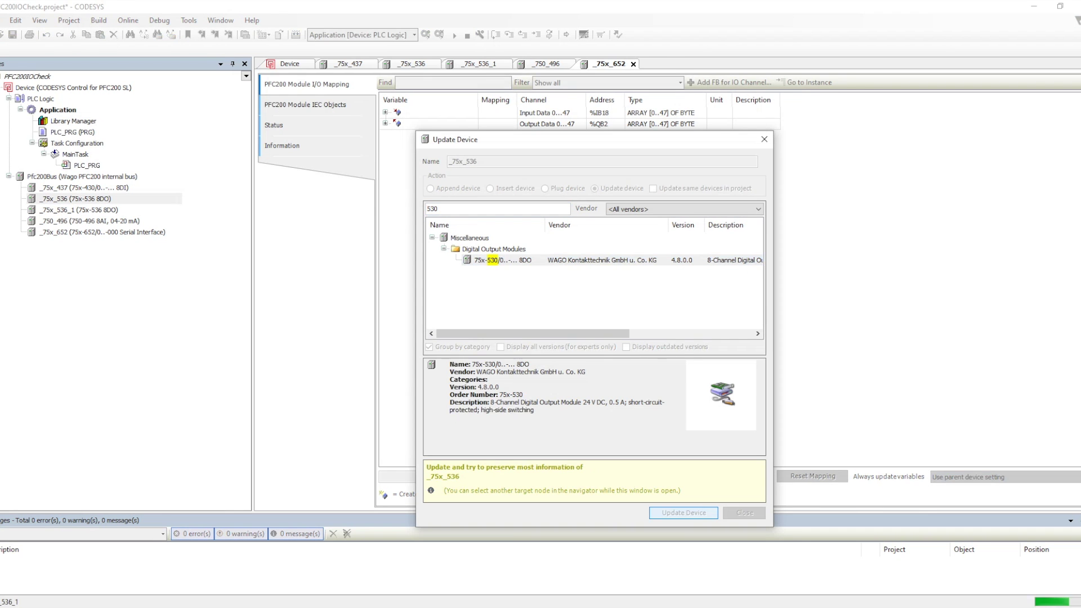
Step: Replace _75x_536_1 with the 750-1515 output module and close the update window
{"action": "left_click", "coordinate": [78, 210]}
{"action": "double_click", "coordinate": [432, 209]}
{"action": "type", "text": "1515"}
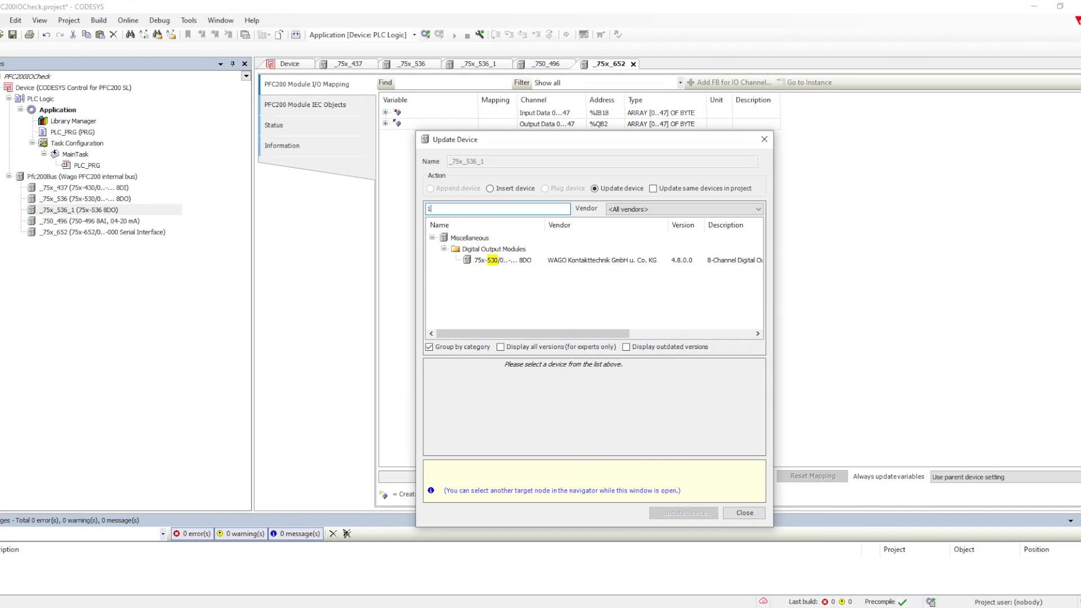
{"action": "left_click", "coordinate": [495, 260]}
{"action": "left_click", "coordinate": [684, 512]}
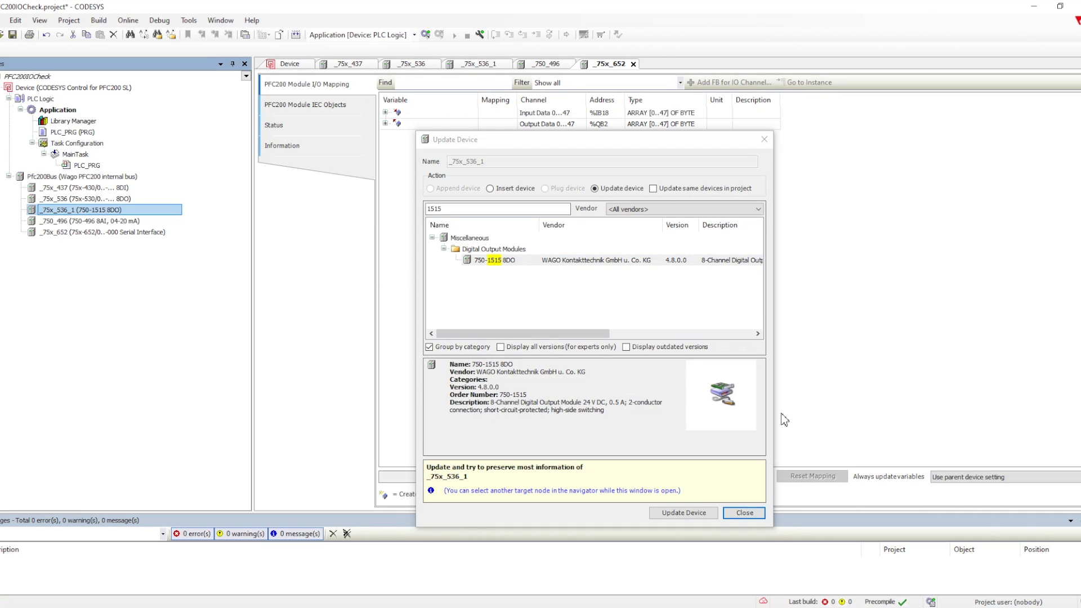
{"action": "left_click", "coordinate": [744, 513]}
Step: Rename the _75x_437 module to _75x_430 via refactoring and accept the changes
{"action": "left_click", "coordinate": [66, 189]}
{"action": "right_click", "coordinate": [66, 188]}
{"action": "mouse_move", "coordinate": [112, 250]}
{"action": "left_click", "coordinate": [281, 250]}
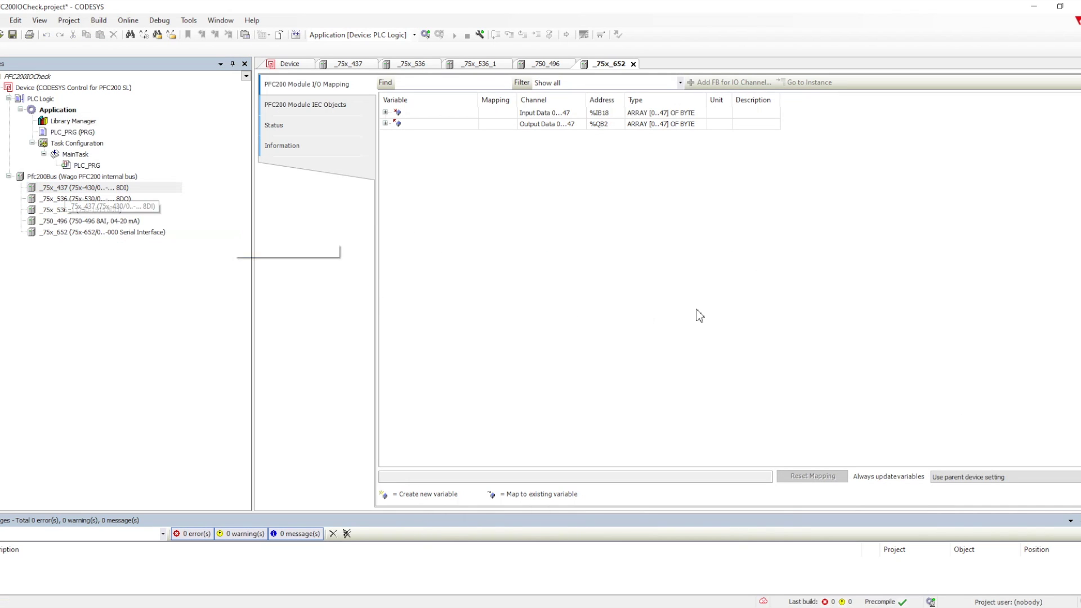
{"action": "key", "text": "End"}
{"action": "key", "text": "BackSpace"}
{"action": "type", "text": "0"}
{"action": "key", "text": "ctrl+a"}
{"action": "key", "text": "Return"}
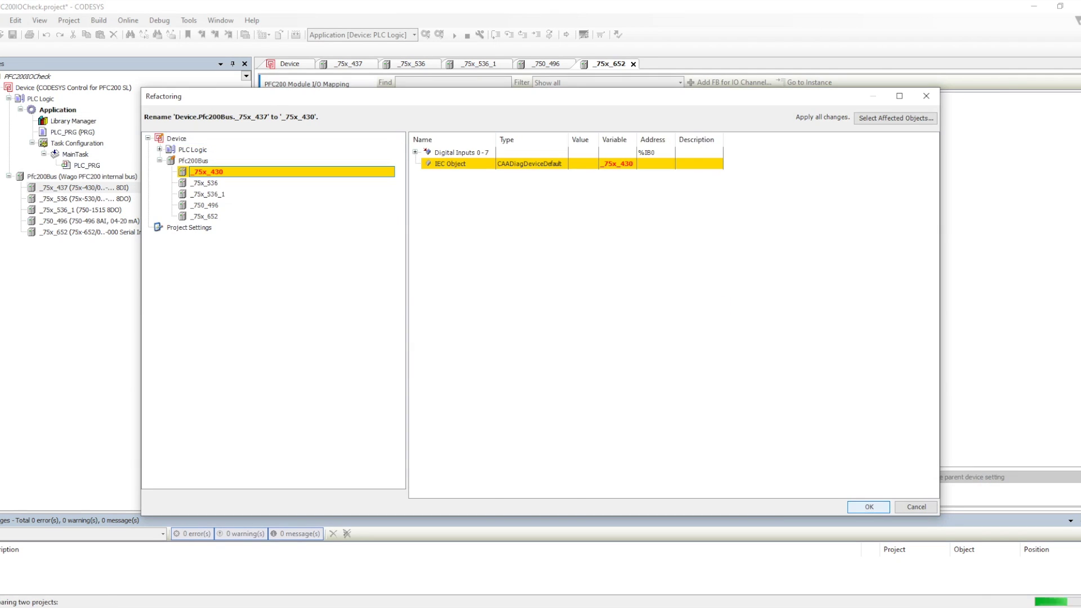
{"action": "left_click", "coordinate": [869, 507]}
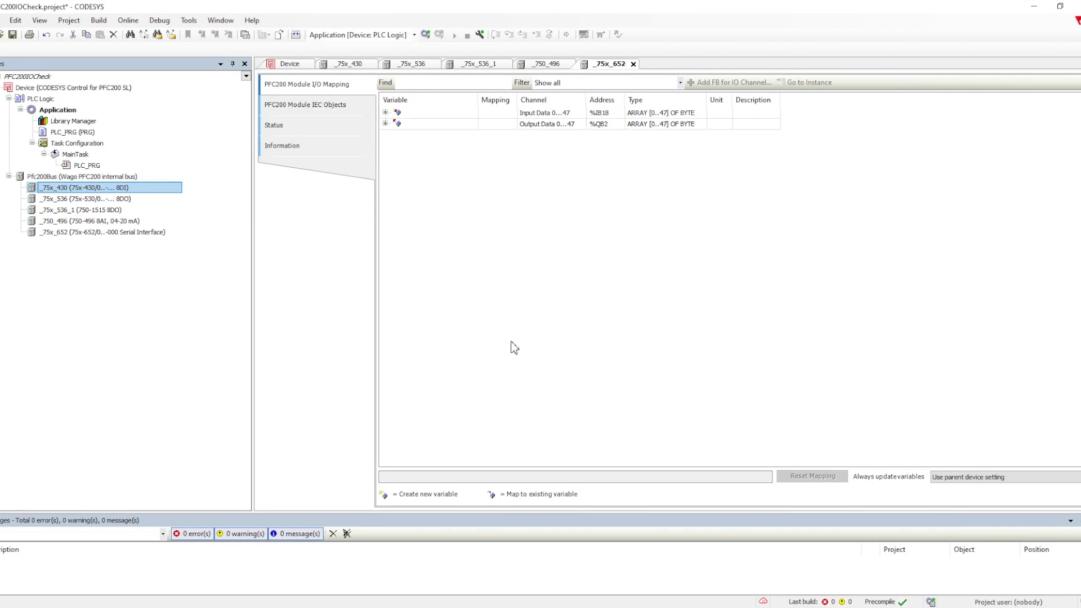
Step: Rename the _75x_536 module to _75x_530 via refactoring
{"action": "right_click", "coordinate": [58, 198]}
{"action": "mouse_move", "coordinate": [97, 259]}
{"action": "left_click", "coordinate": [239, 260]}
{"action": "left_click", "coordinate": [371, 193]}
{"action": "key", "text": "BackSpace"}
{"action": "type", "text": "0"}
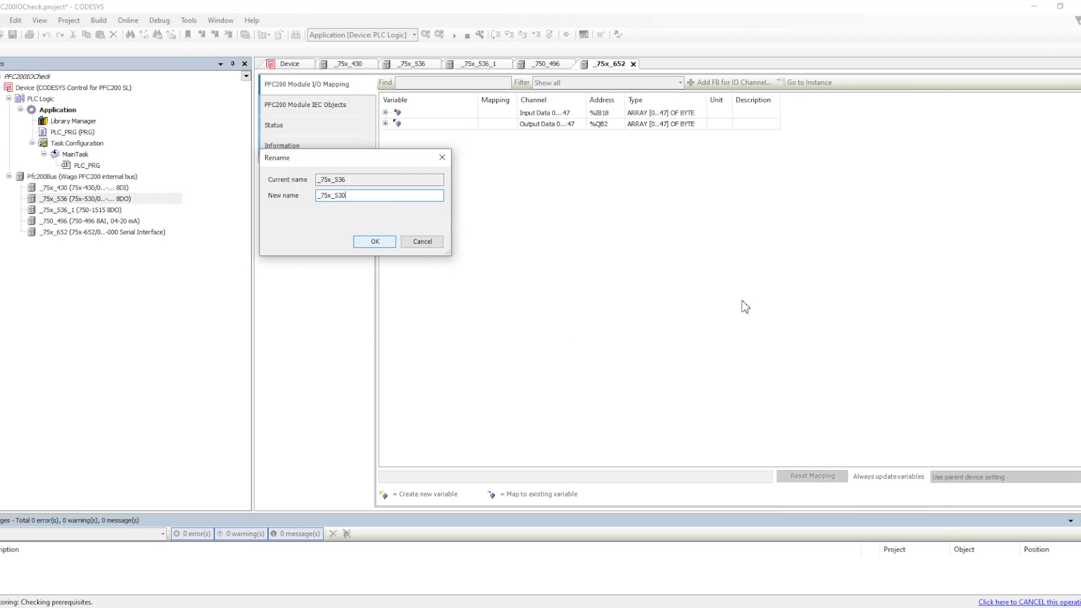
{"action": "left_click", "coordinate": [373, 241]}
{"action": "key", "text": "Down"}
Step: Rename _75x_536_1 to _75x_1515 and accept the refactoring
{"action": "key", "text": "F2"}
{"action": "type", "text": "_75x_15"}
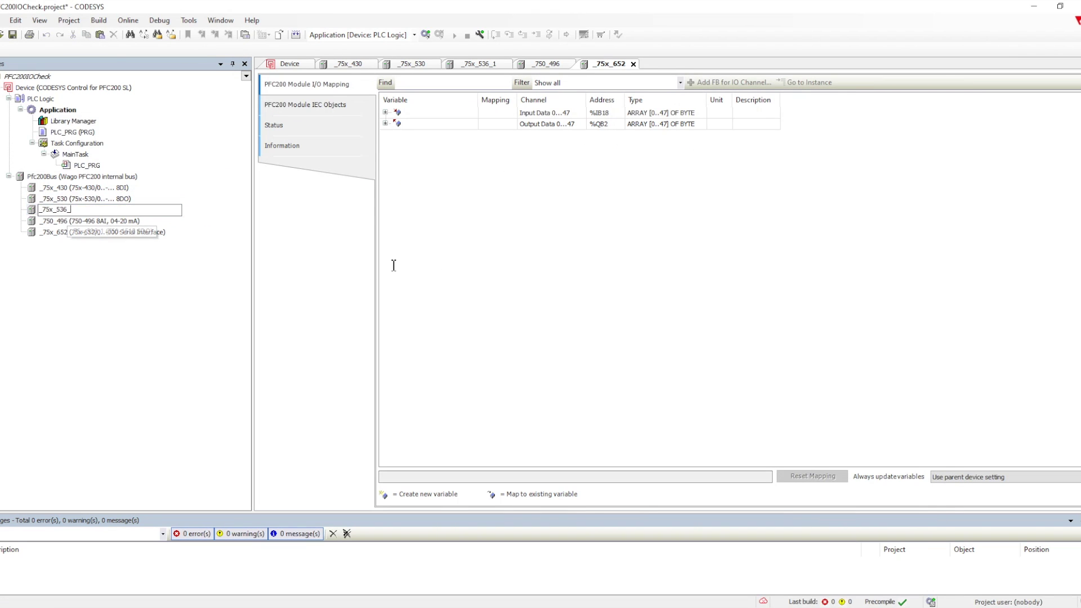
{"action": "type", "text": "15"}
{"action": "key", "text": "Return"}
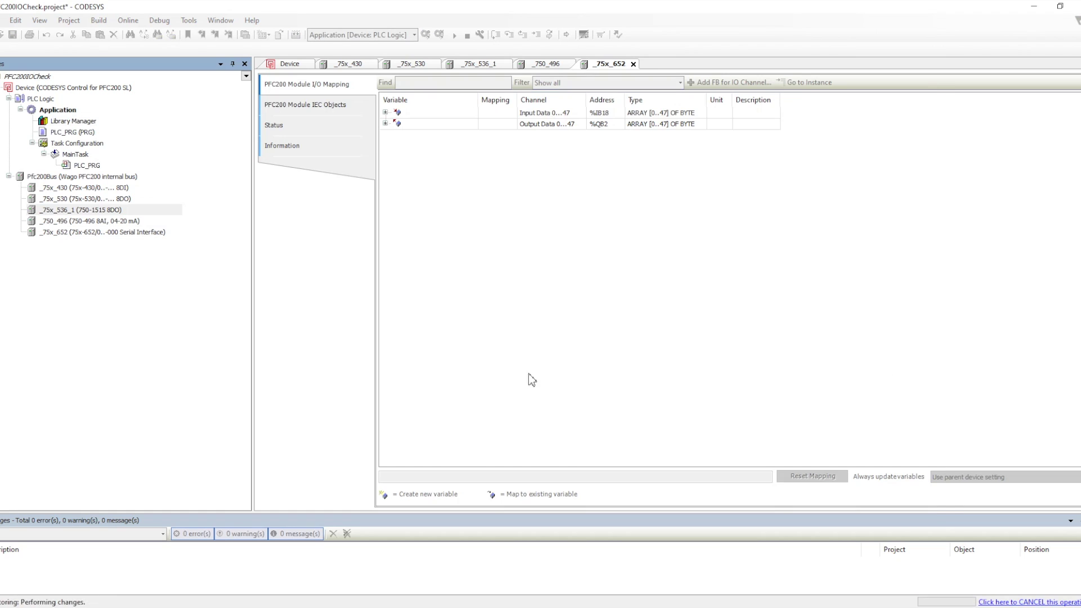
{"action": "key", "text": "Return"}
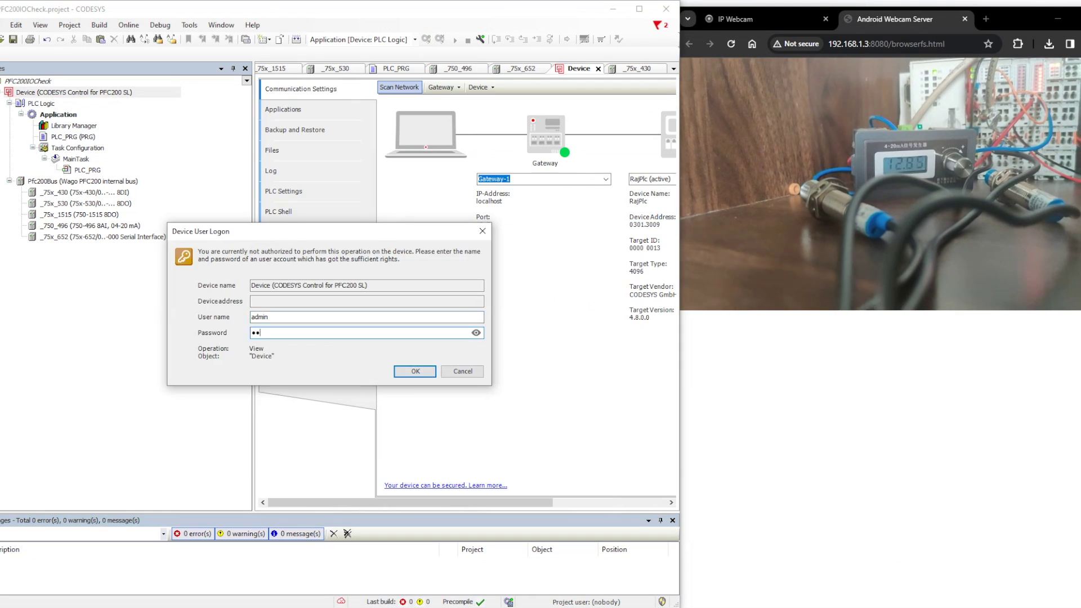
Step: Log in, view _75x_430's mapping of DI0–DI7 at %IX0.0–%IX0.7, then log out
{"action": "key", "text": "Return"}
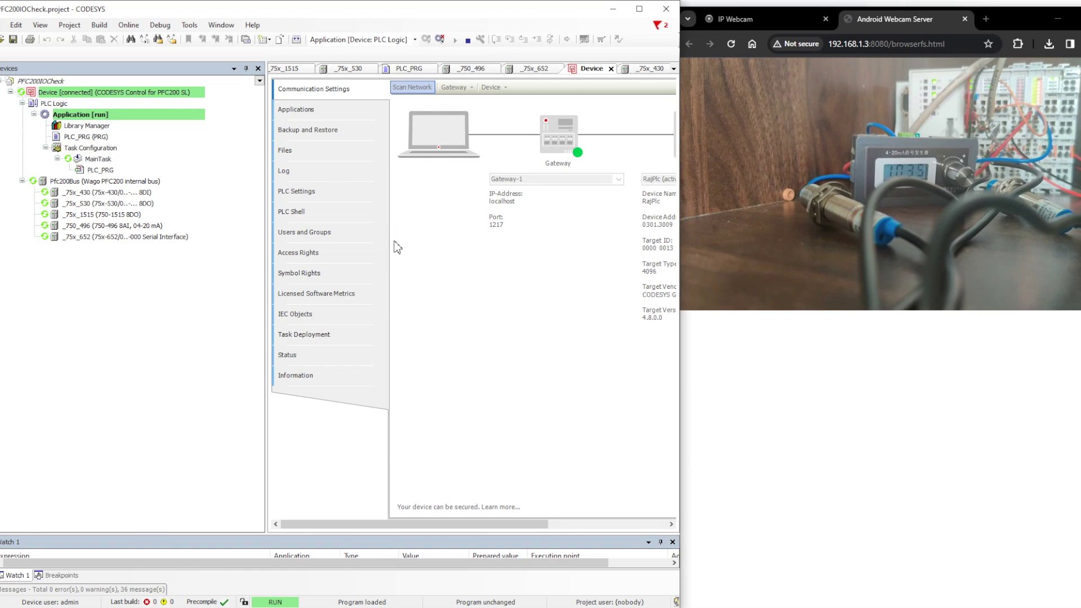
{"action": "double_click", "coordinate": [107, 192]}
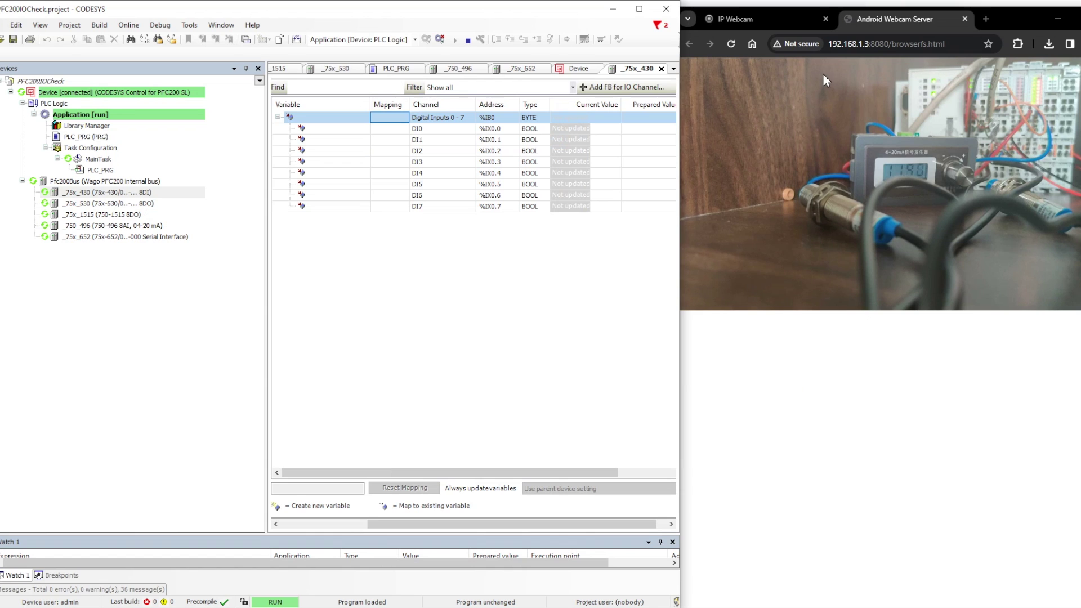
{"action": "left_click", "coordinate": [440, 39]}
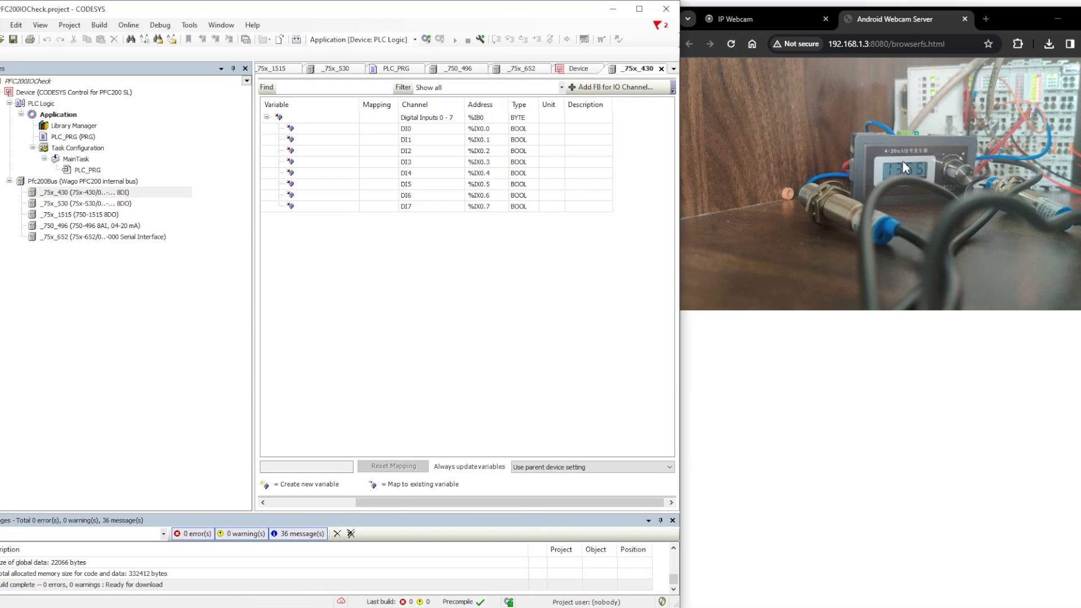
Step: Declare DI1 and DI2 as BOOL in PLC_PRG's VAR section, then reselect _75x_430
{"action": "left_click", "coordinate": [486, 129]}
{"action": "key", "text": "Down"}
{"action": "key", "text": "Down"}
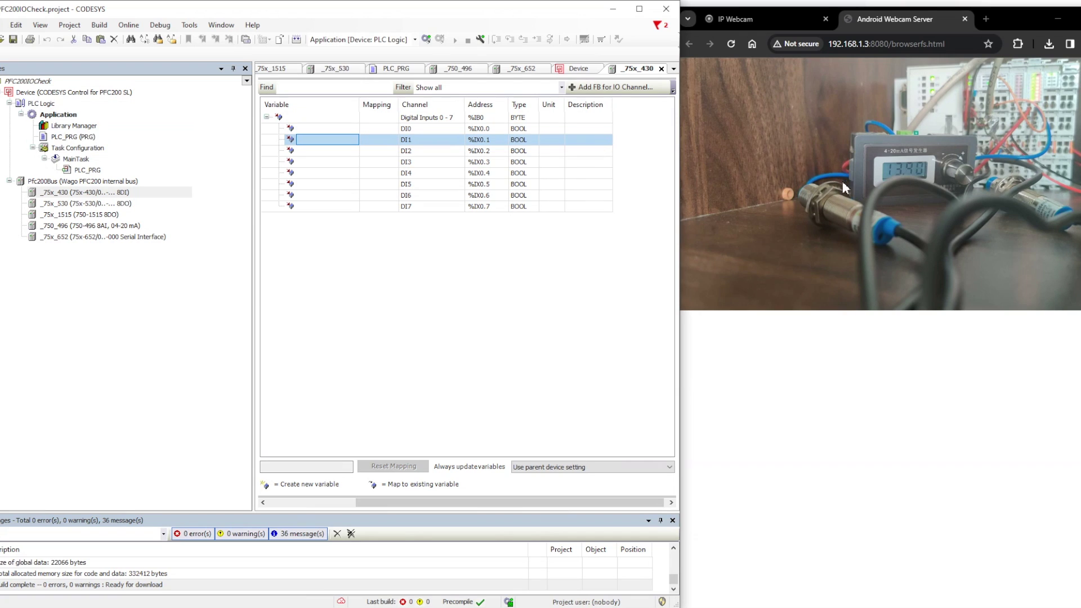
{"action": "key", "text": "Down"}
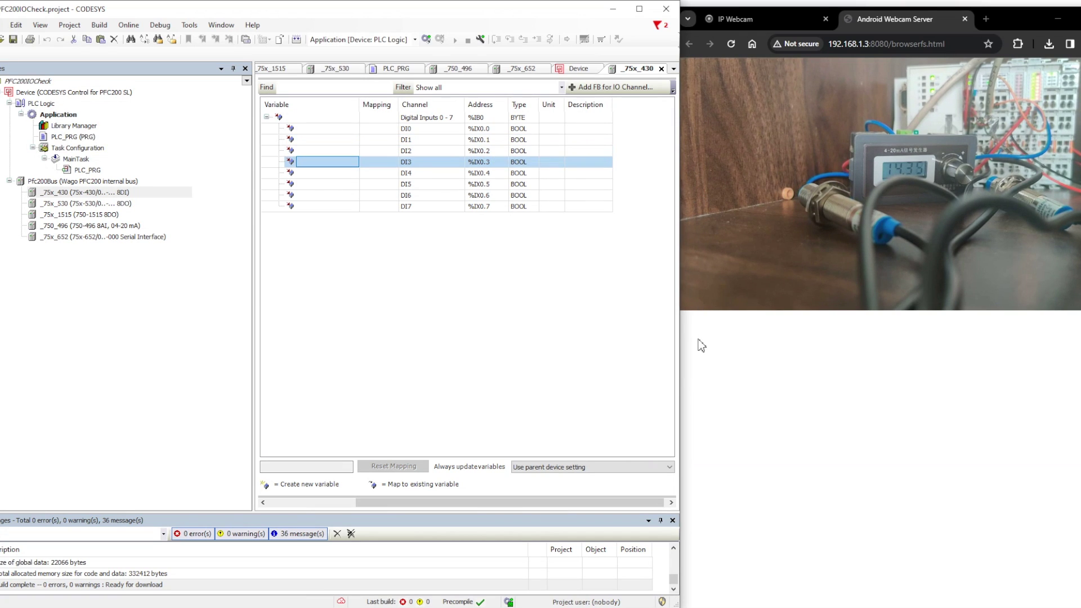
{"action": "left_click", "coordinate": [73, 136]}
{"action": "key", "text": "Return"}
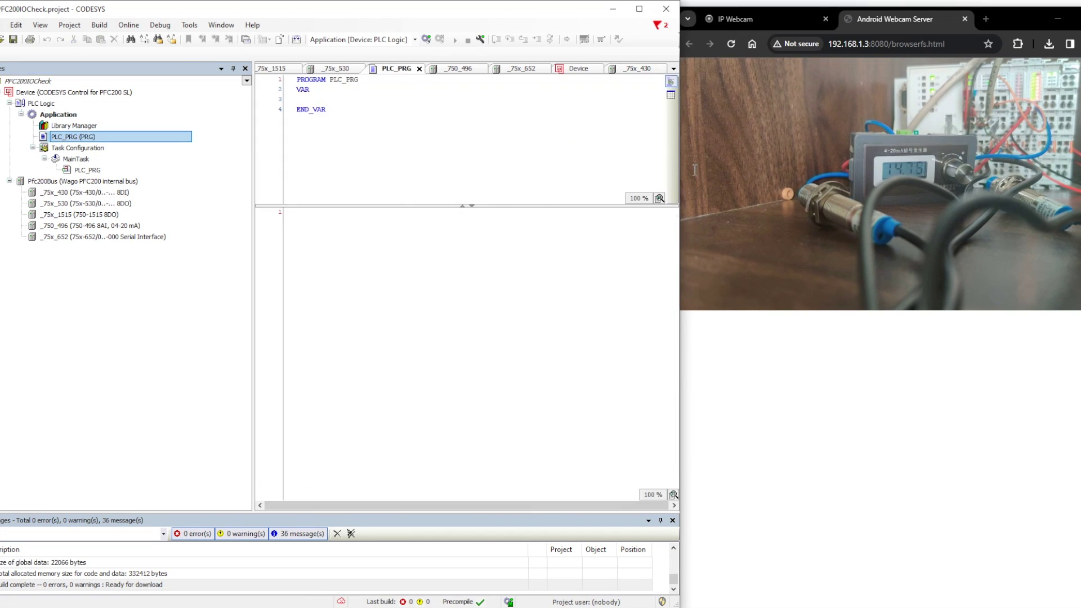
{"action": "left_click", "coordinate": [671, 125]}
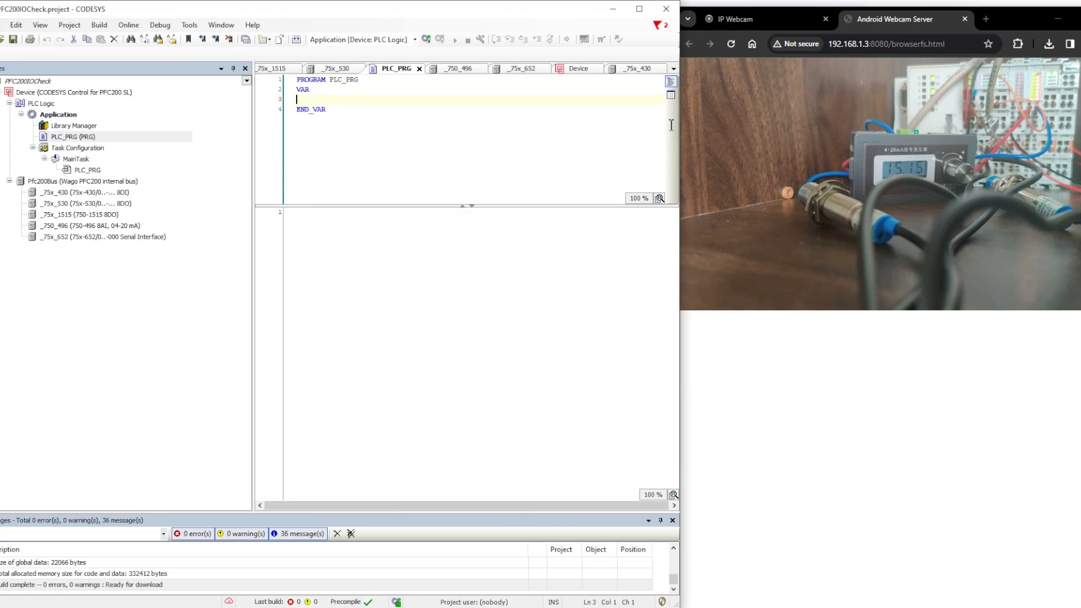
{"action": "type", "text": "ID"}
{"action": "type", "text": "1:"}
{"action": "type", "text": "bo"}
{"action": "type", "text": ";"}
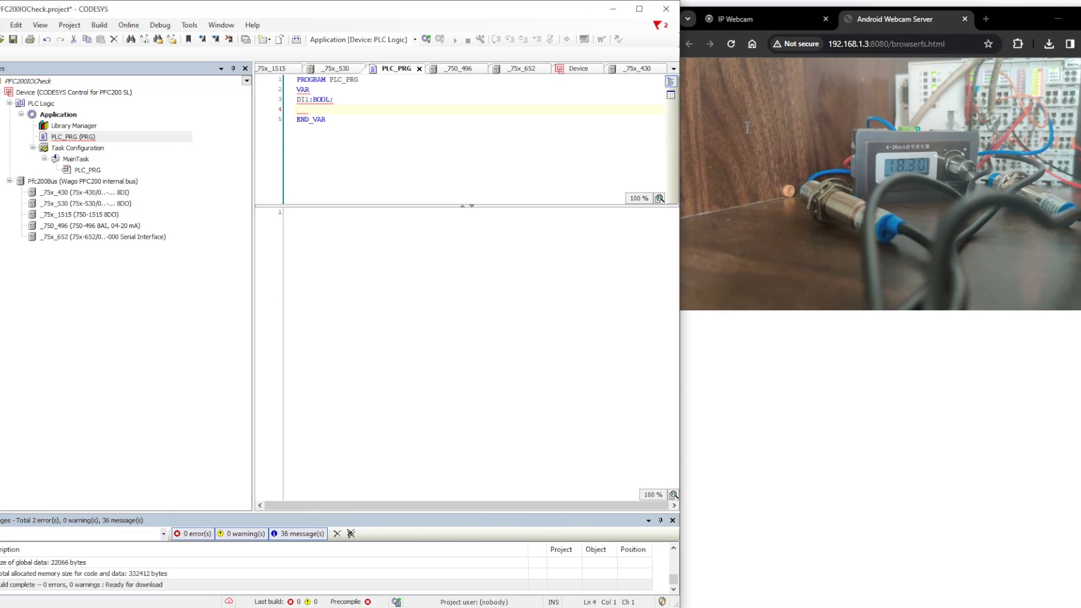
{"action": "type", "text": "DI2"}
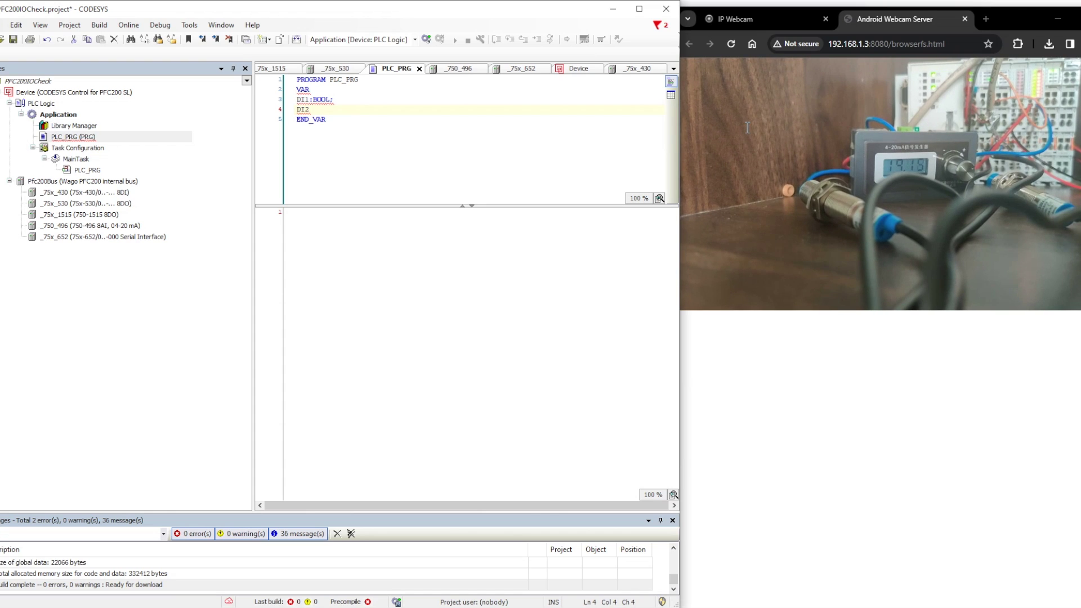
{"action": "type", "text": ":bool;"}
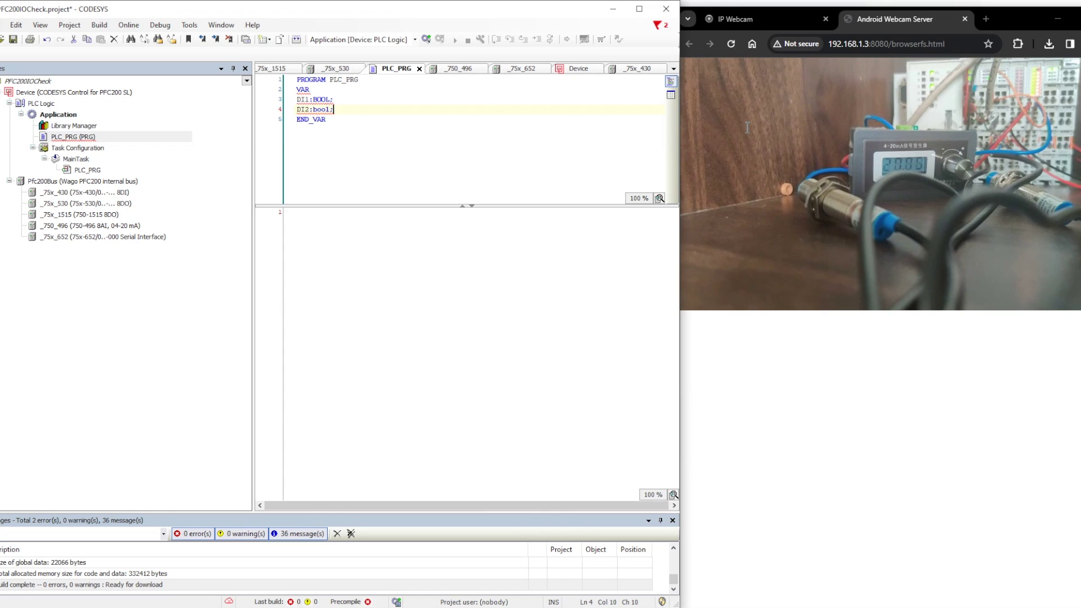
{"action": "left_click", "coordinate": [712, 350]}
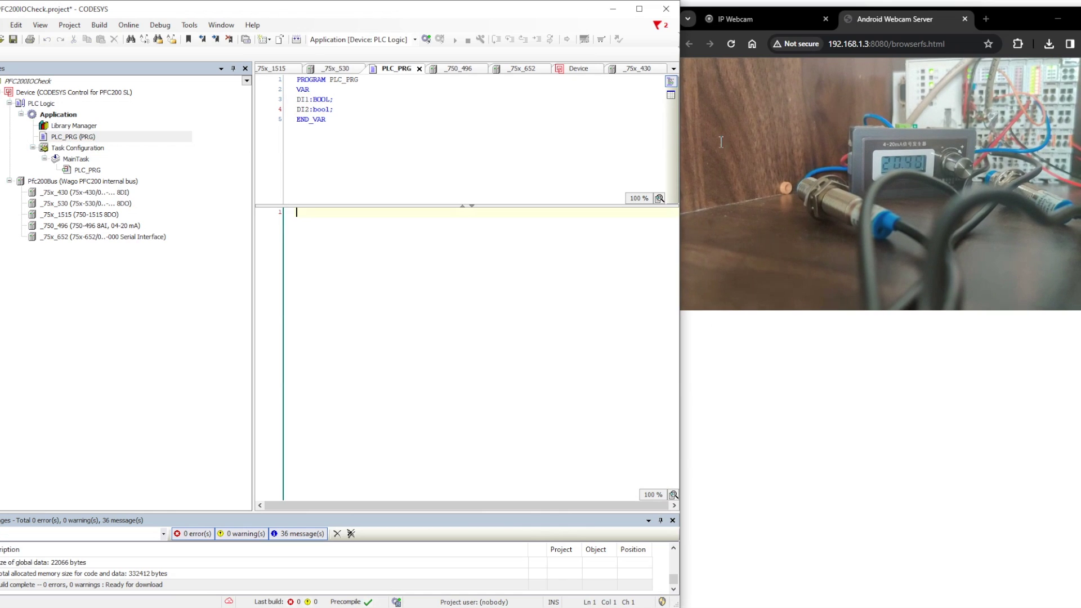
{"action": "left_click", "coordinate": [661, 135]}
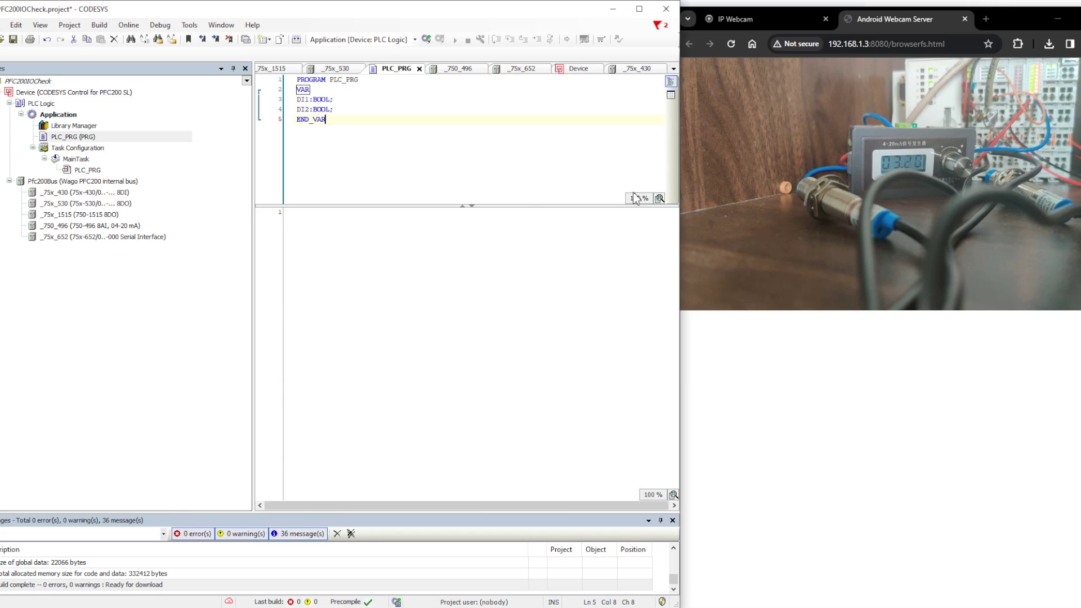
{"action": "left_click", "coordinate": [84, 193]}
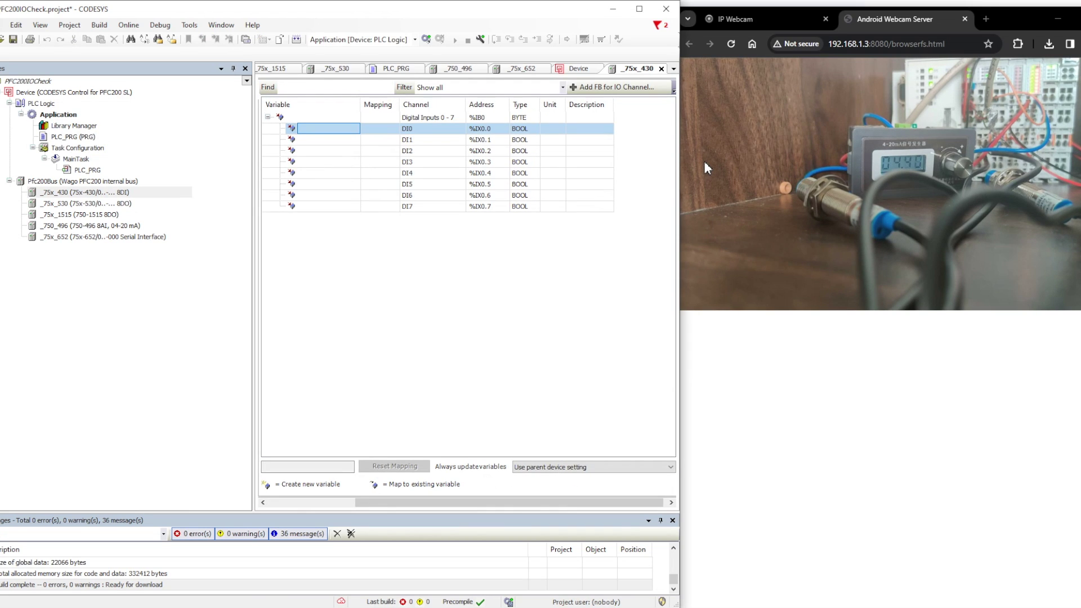
Step: Map channel DI0 (%IX0.0) to a PLC_PRG variable with the Input Assistant
{"action": "key", "text": "space"}
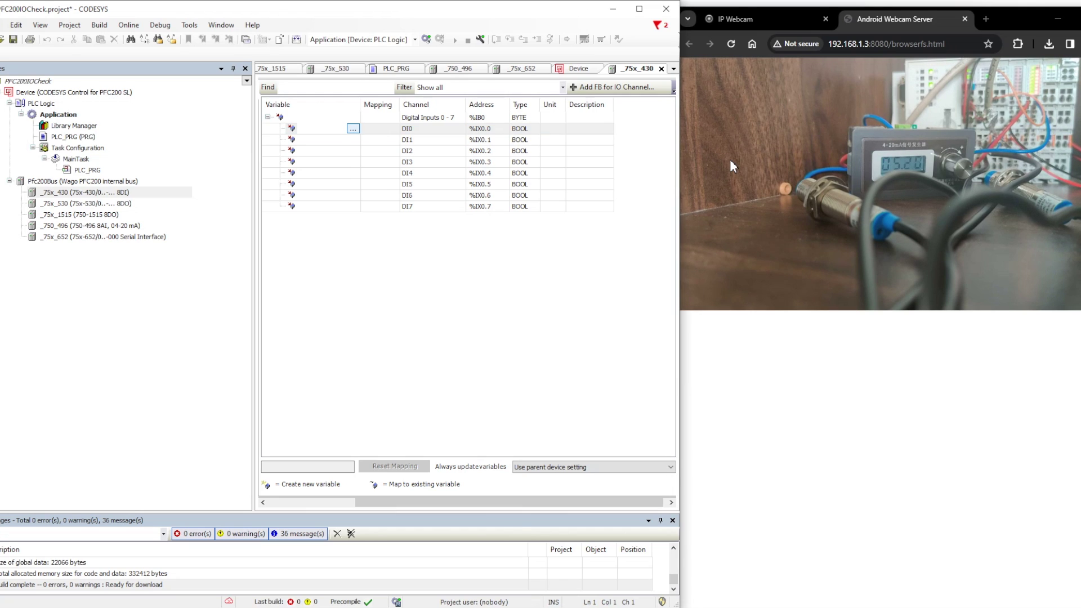
{"action": "key", "text": "F2"}
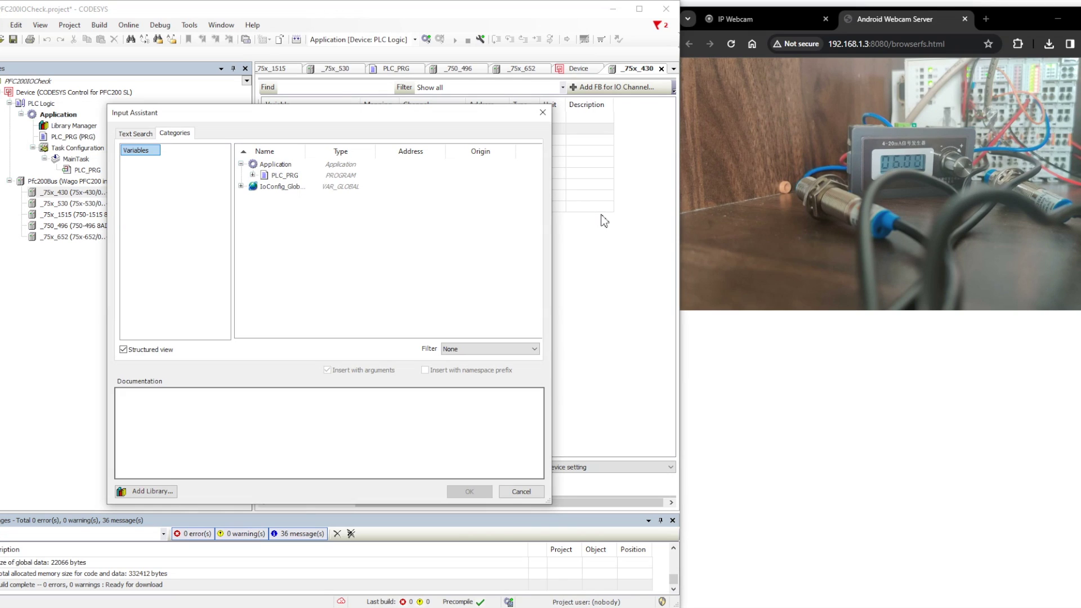
{"action": "key", "text": "Escape"}
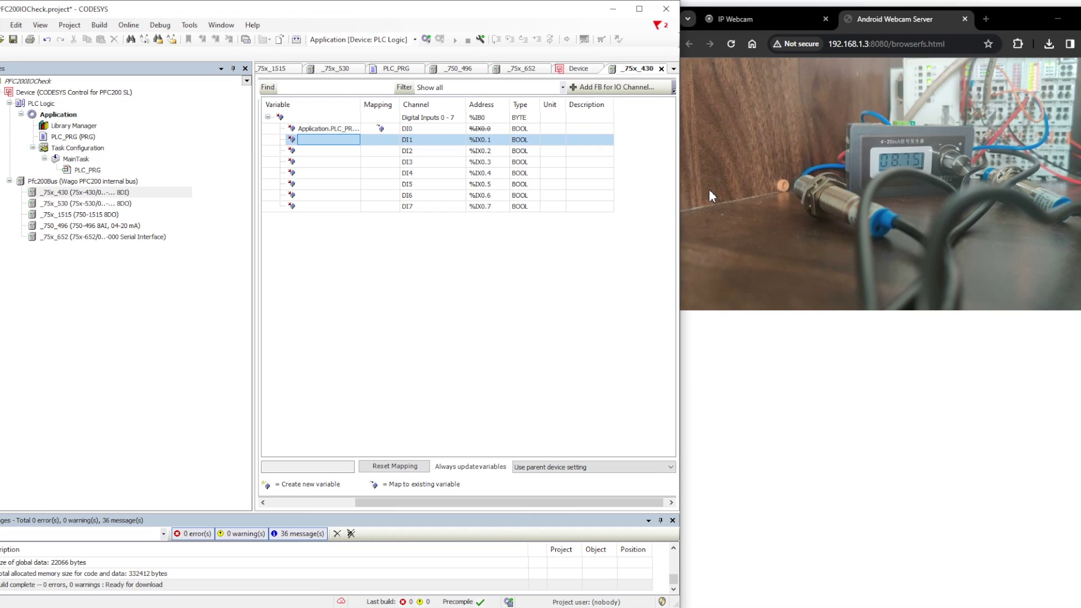
Step: Map channel DI2 (%IX0.2) to PLC_PRG's DI2 variable, then log in to the controller
{"action": "key", "text": "Down"}
{"action": "key", "text": "F2"}
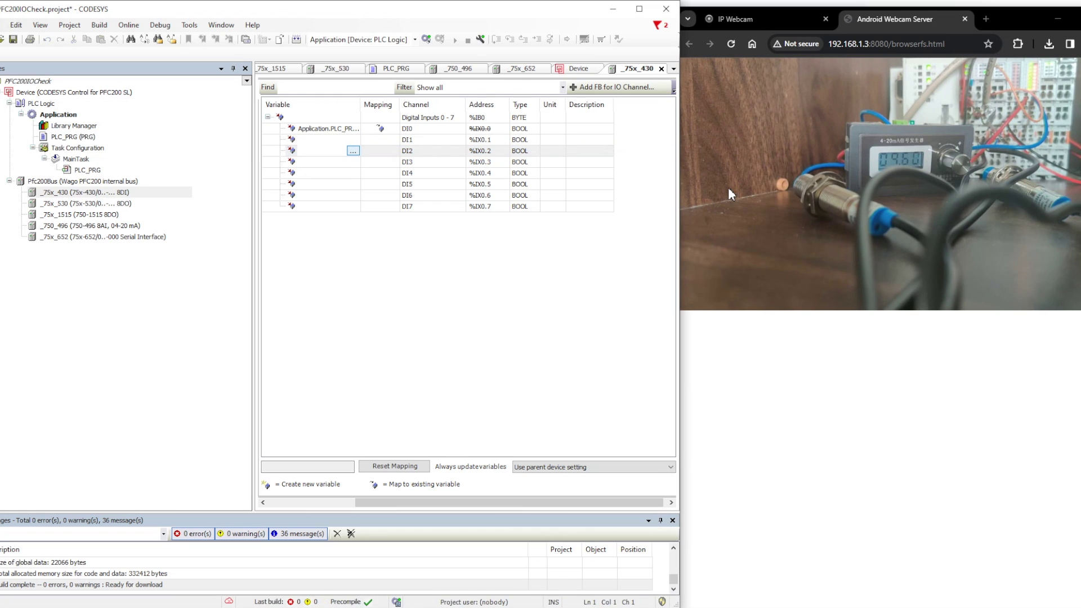
{"action": "key", "text": "F2"}
{"action": "key", "text": "Down"}
{"action": "key", "text": "Return"}
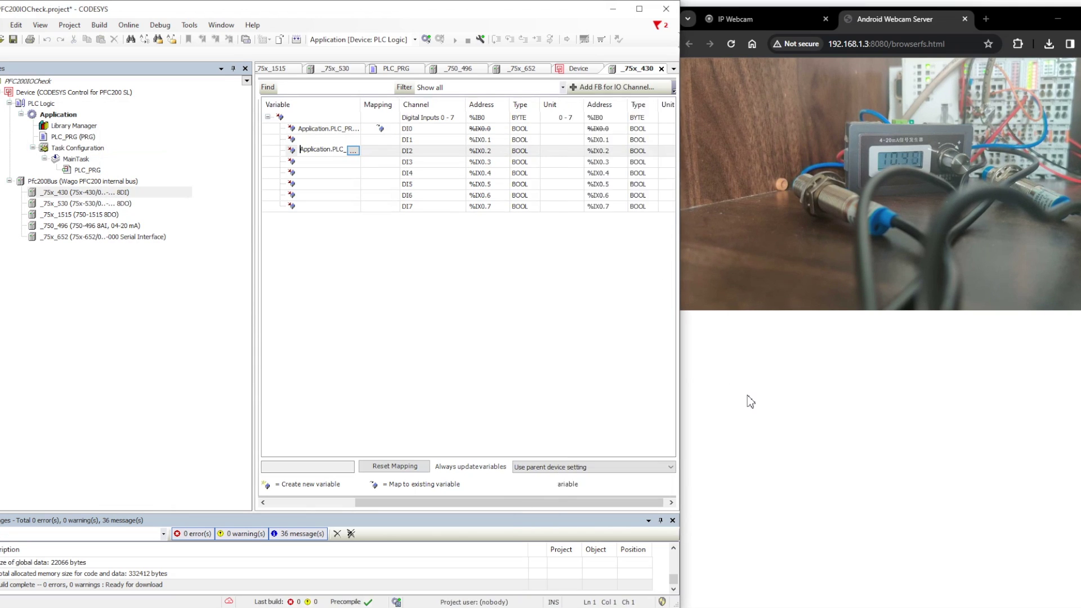
{"action": "key", "text": "Return"}
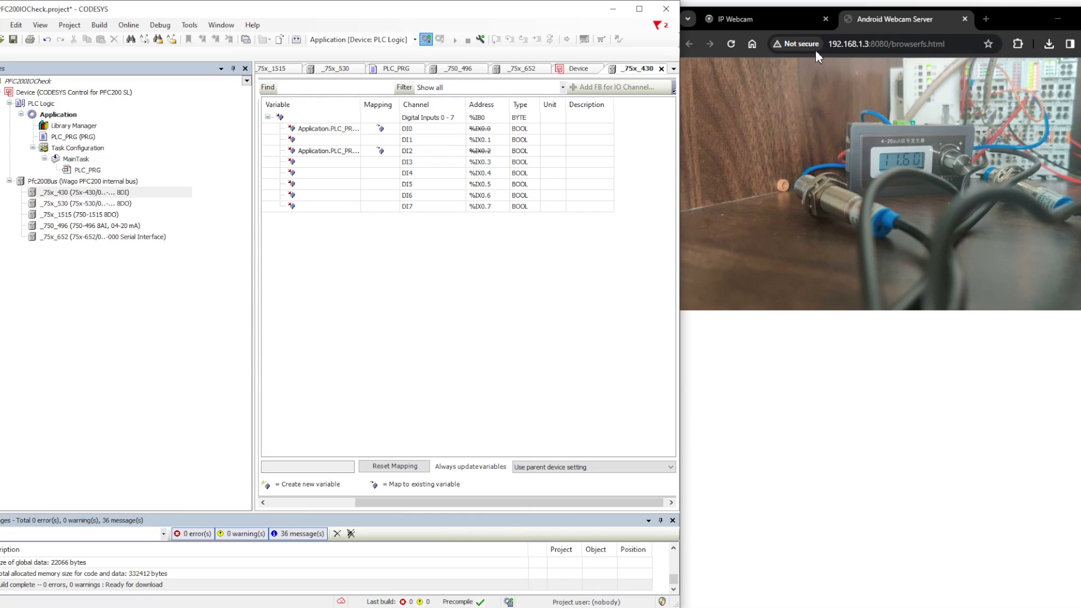
{"action": "left_click", "coordinate": [426, 40]}
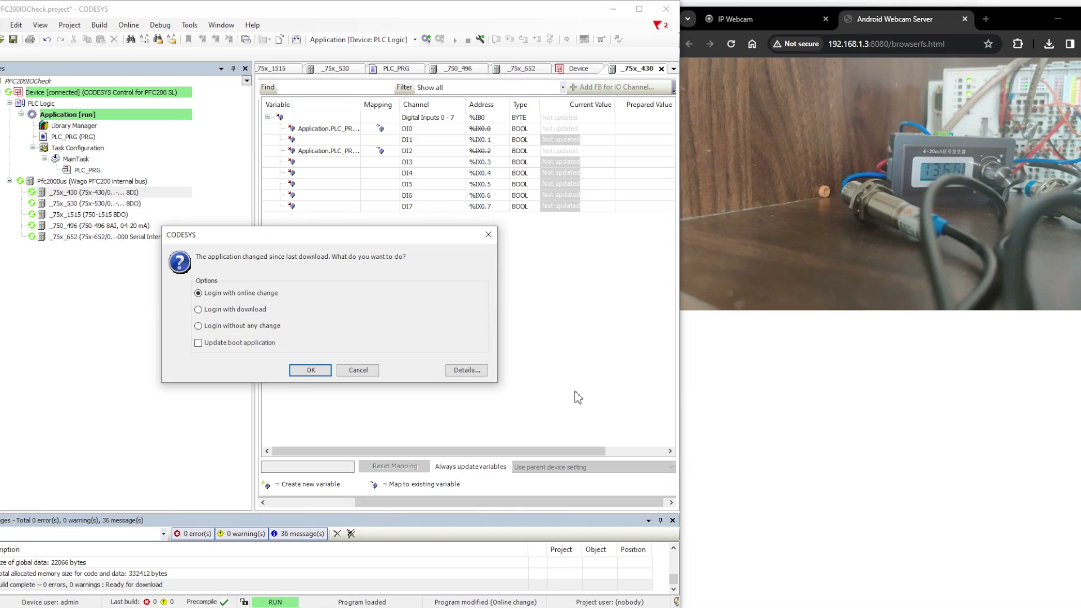
Step: Log in with online change, start the application, monitor DI1 and DI2 reading FALSE, then log out
{"action": "key", "text": "Return"}
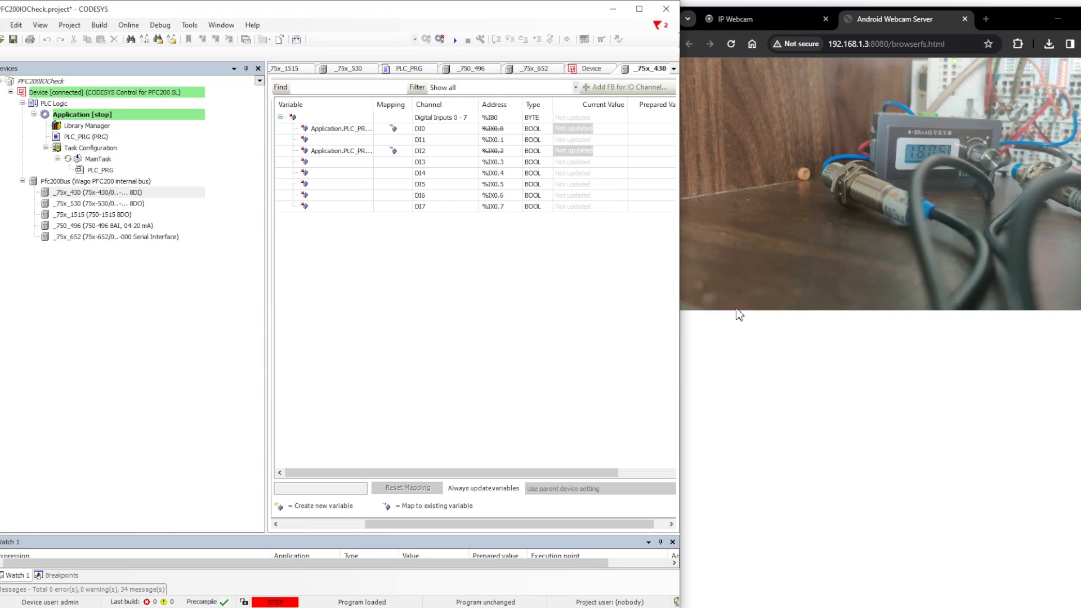
{"action": "left_click", "coordinate": [455, 40]}
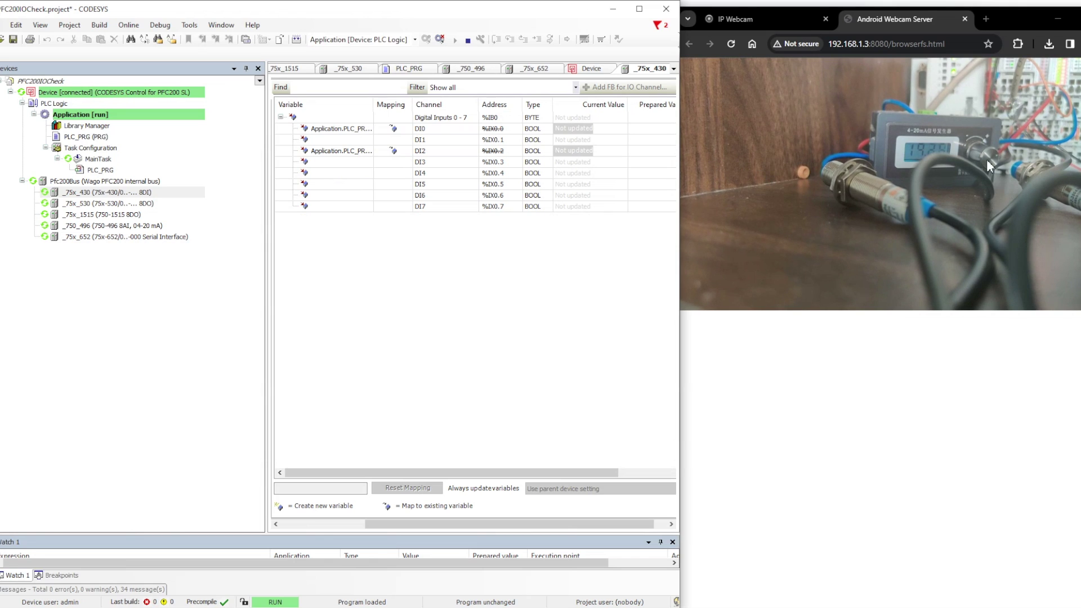
{"action": "double_click", "coordinate": [76, 138]}
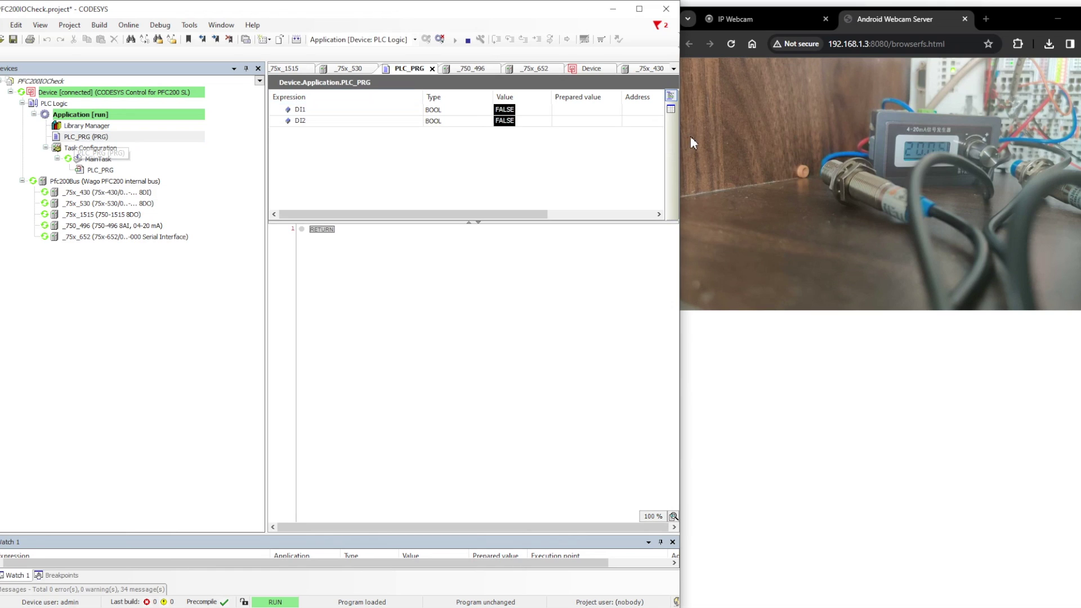
{"action": "left_click", "coordinate": [439, 39]}
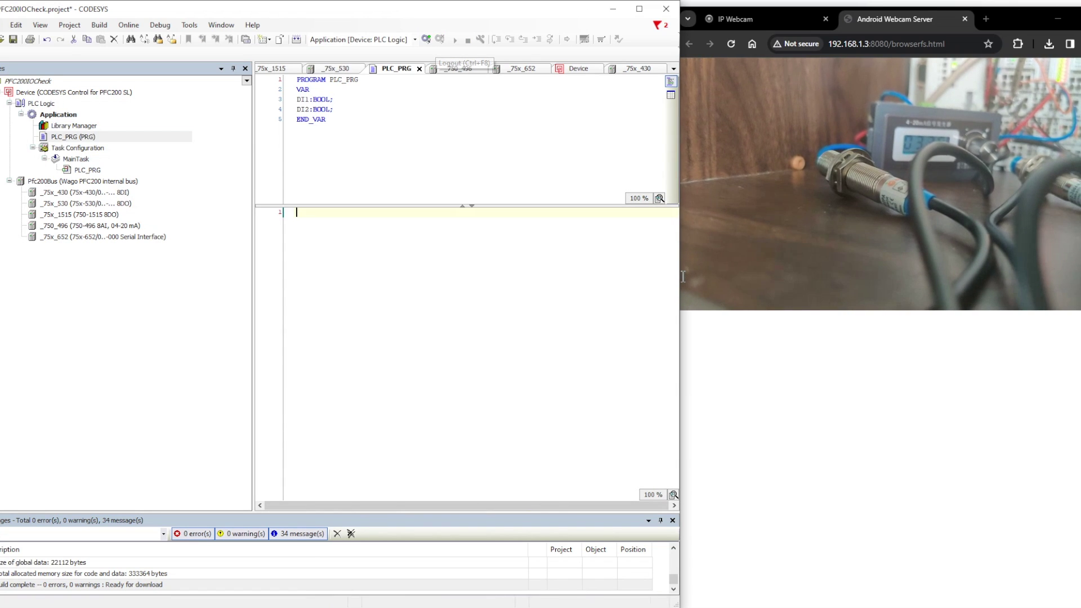
Step: Add the statements DI1; and DI2; to PLC_PRG's code body, then log in to the controller
{"action": "type", "text": "DI1"}
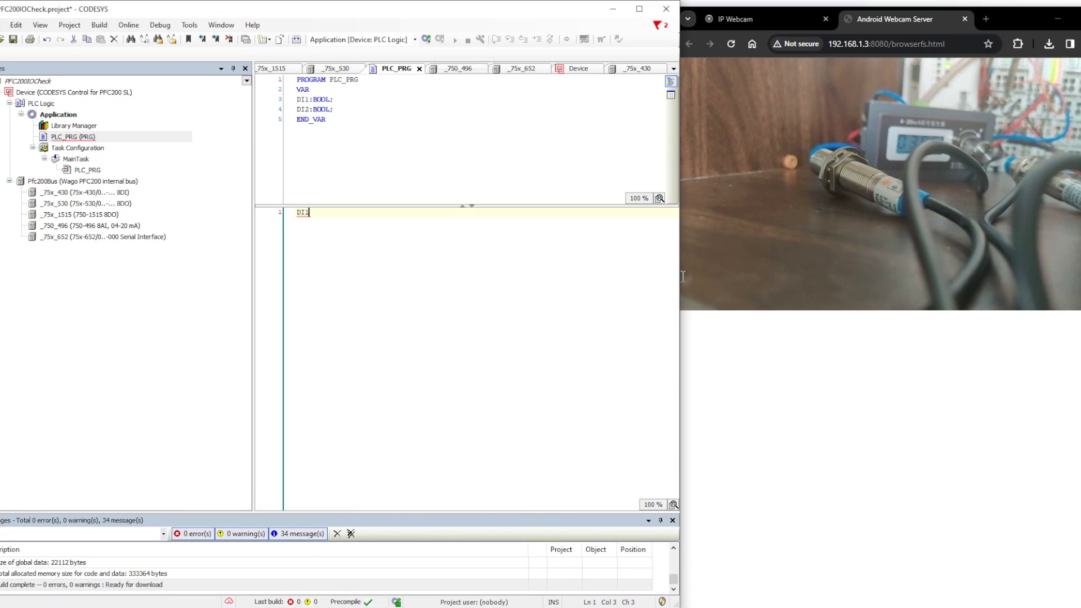
{"action": "type", "text": ";"}
{"action": "key", "text": "Return"}
{"action": "type", "text": "DI"}
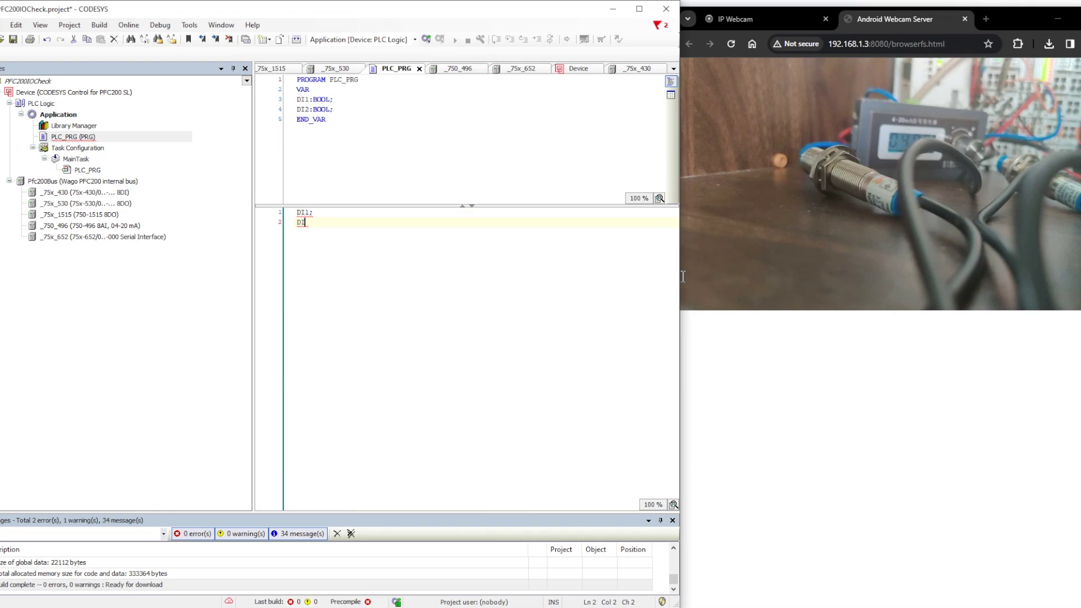
{"action": "type", "text": "2;"}
{"action": "key", "text": "Return"}
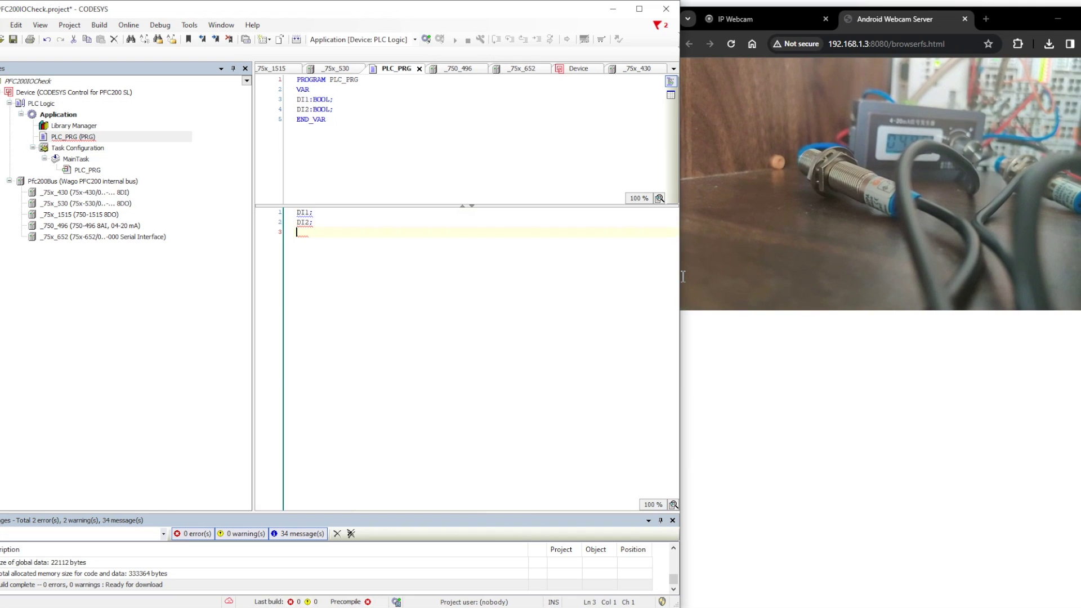
{"action": "left_click", "coordinate": [751, 92]}
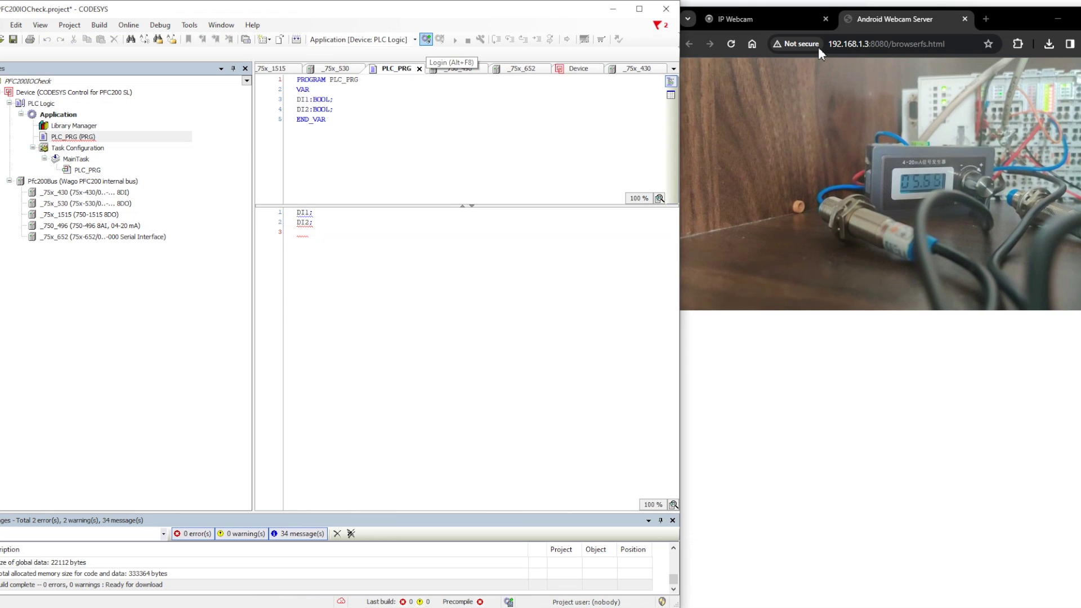
{"action": "left_click", "coordinate": [426, 40]}
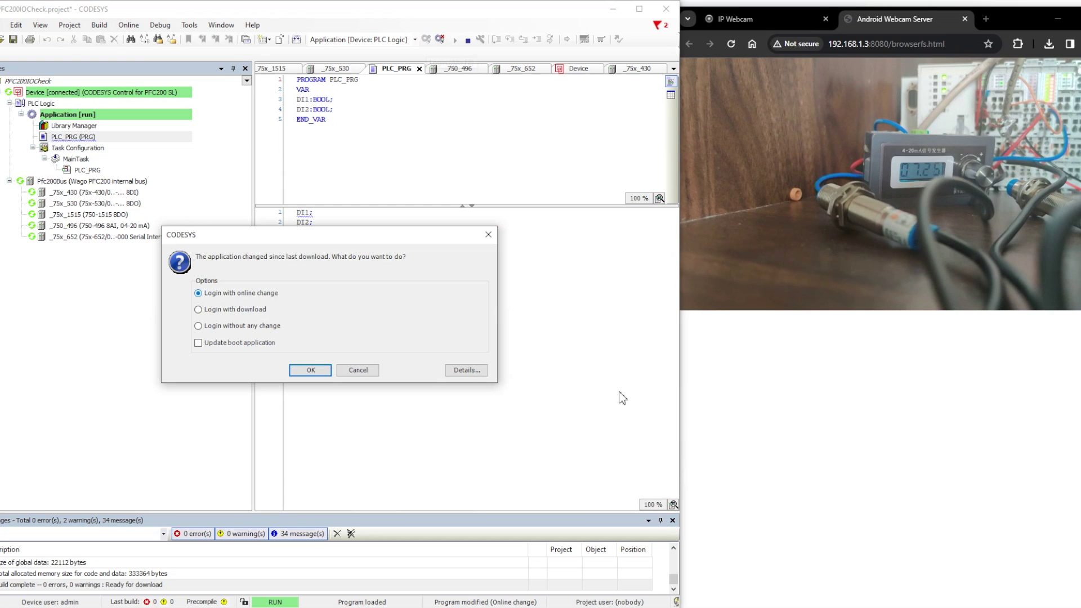
Step: Log in with online change, check DI1 and DI2 read FALSE in the 750-430 mapping, then log out
{"action": "key", "text": "Return"}
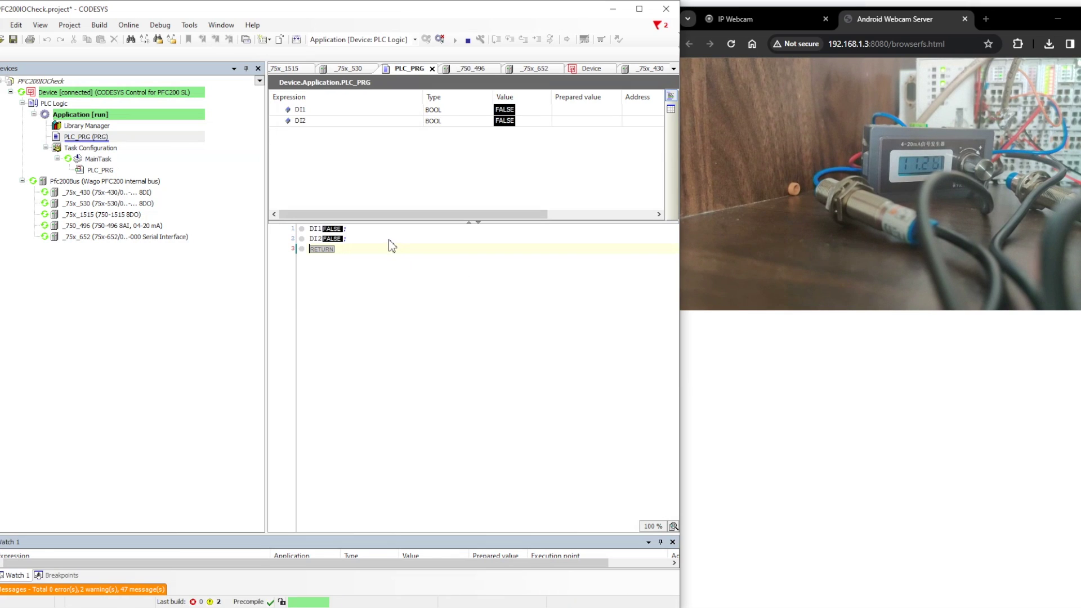
{"action": "double_click", "coordinate": [80, 192]}
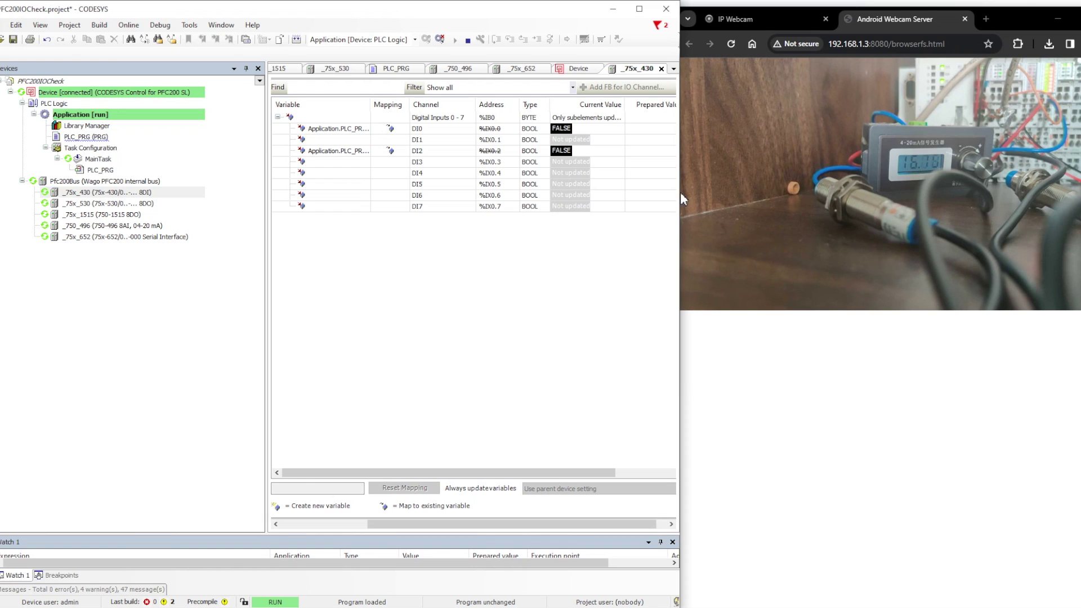
{"action": "key", "text": "ctrl+F8"}
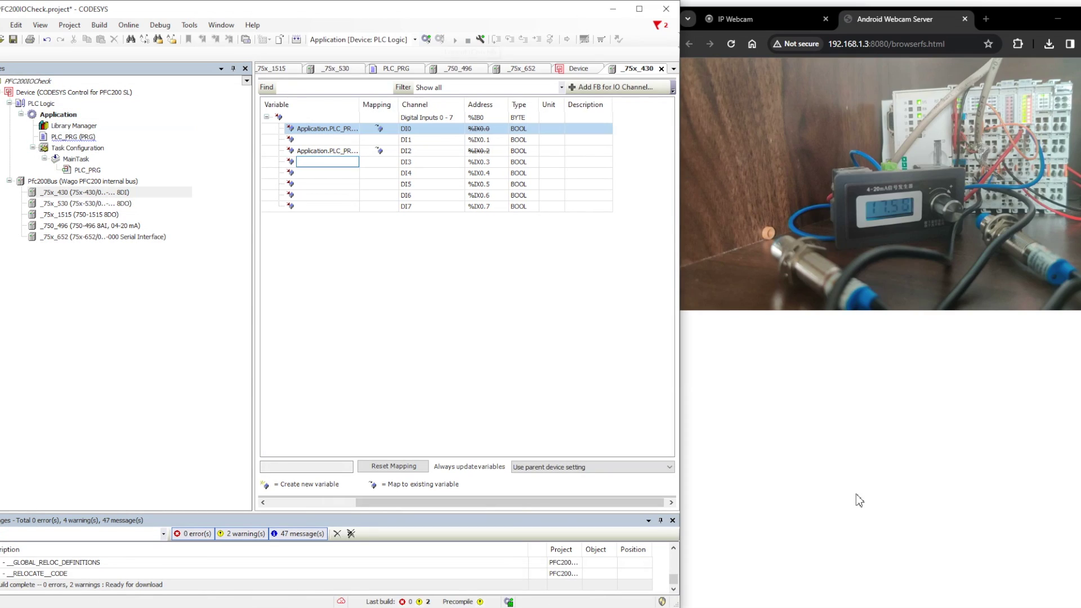
Step: Reset the 750-430 channel mappings and declare DI1 AT %IX0.0 and DI2 AT %IX0.2 in PLC_PRG
{"action": "left_click", "coordinate": [393, 466]}
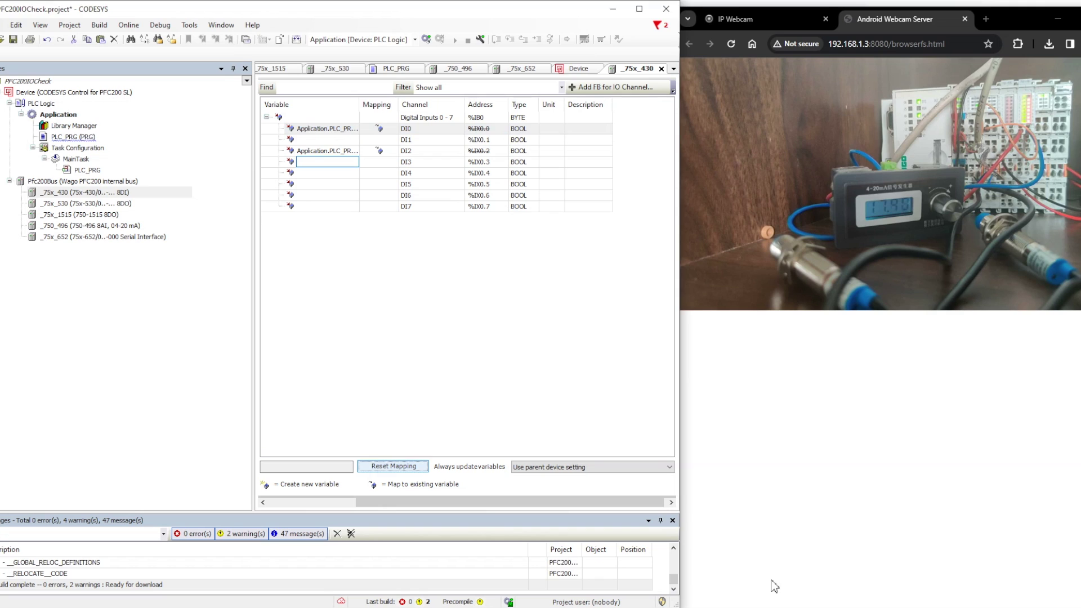
{"action": "key", "text": "Return"}
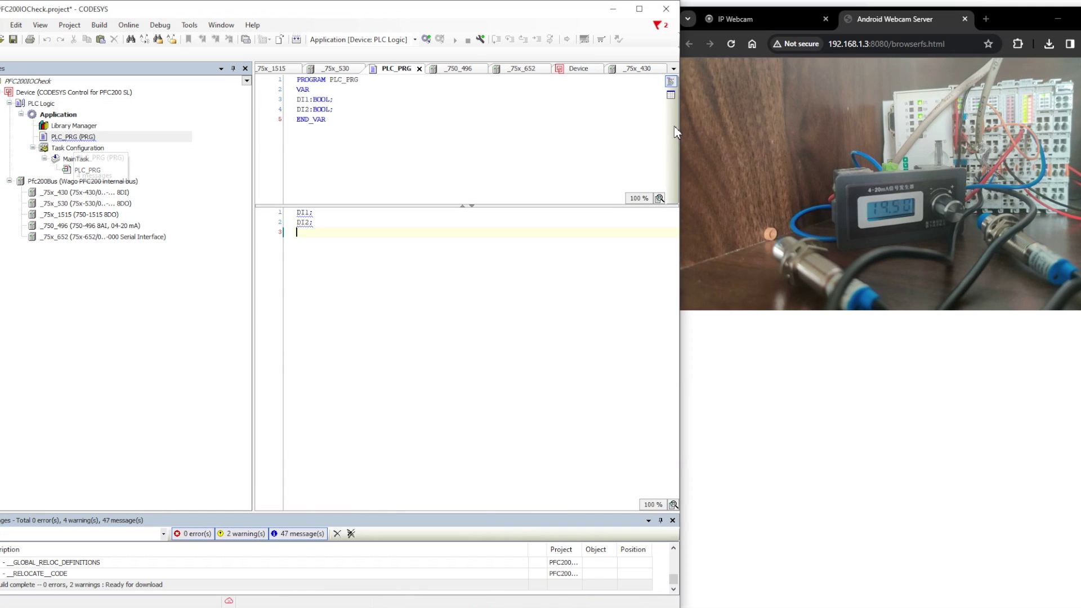
{"action": "left_click", "coordinate": [297, 99]}
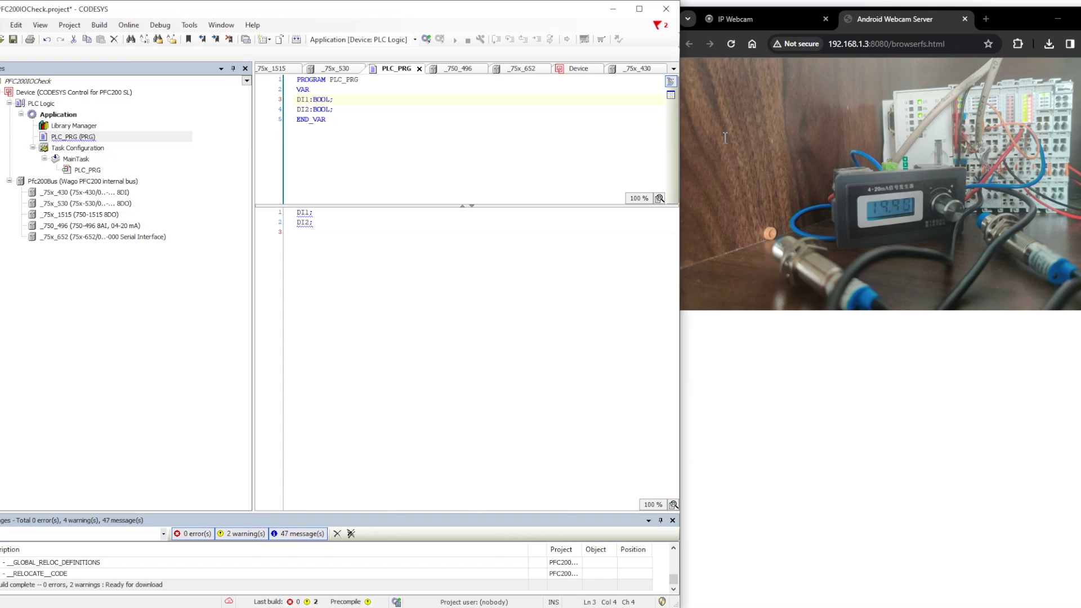
{"action": "type", "text": "a"}
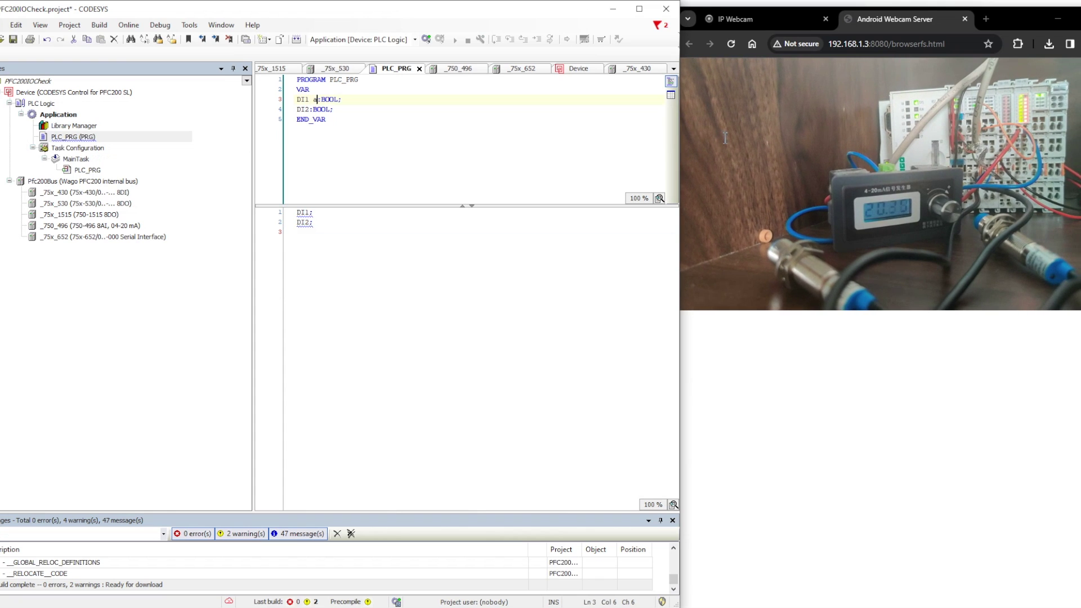
{"action": "type", "text": "t "}
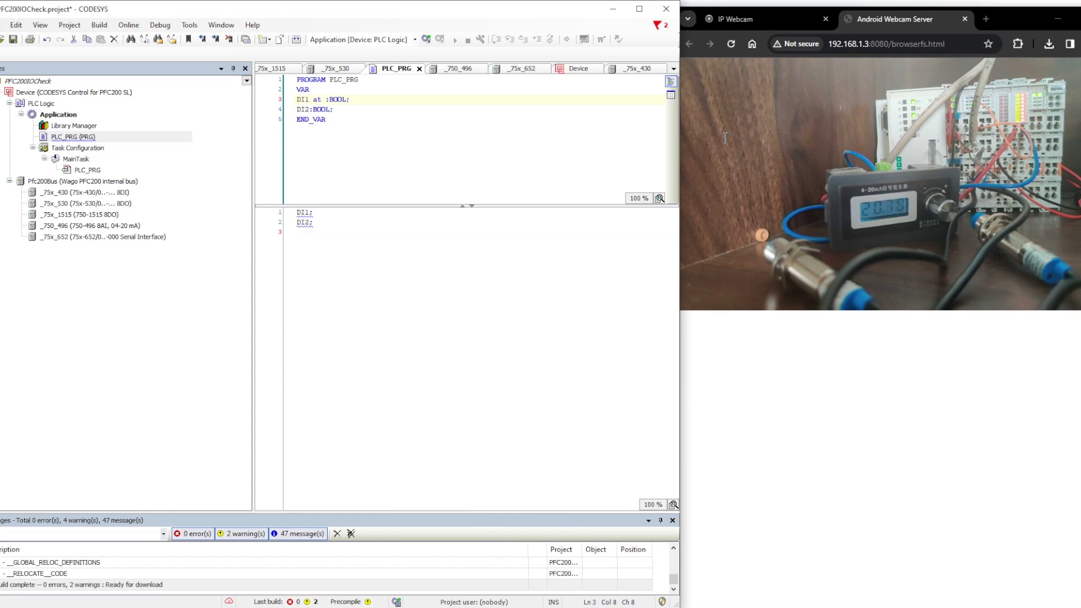
{"action": "type", "text": "%IX0.0"}
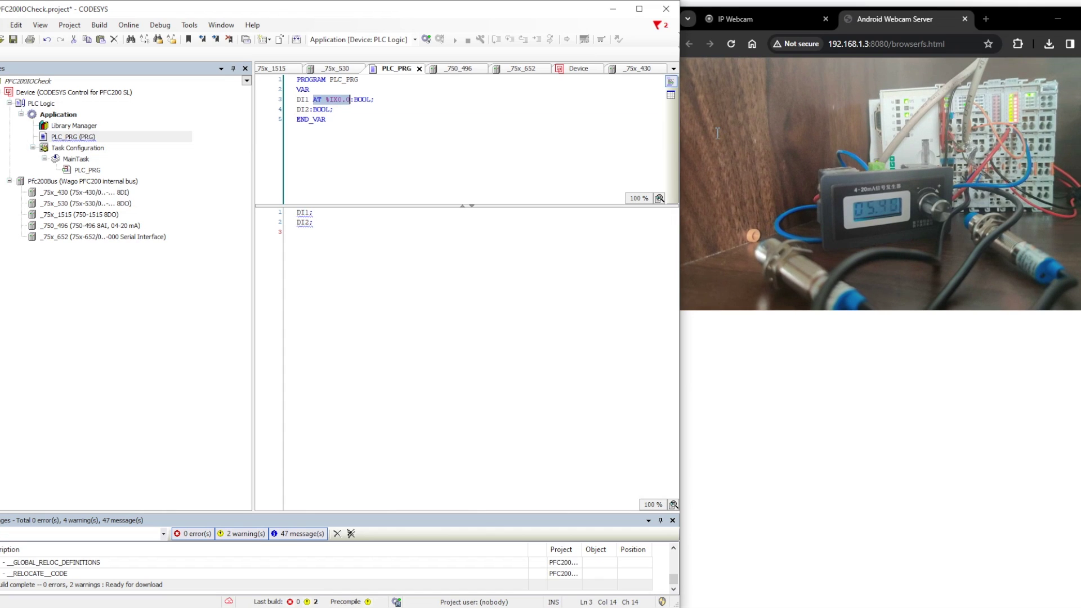
{"action": "key", "text": "Down"}
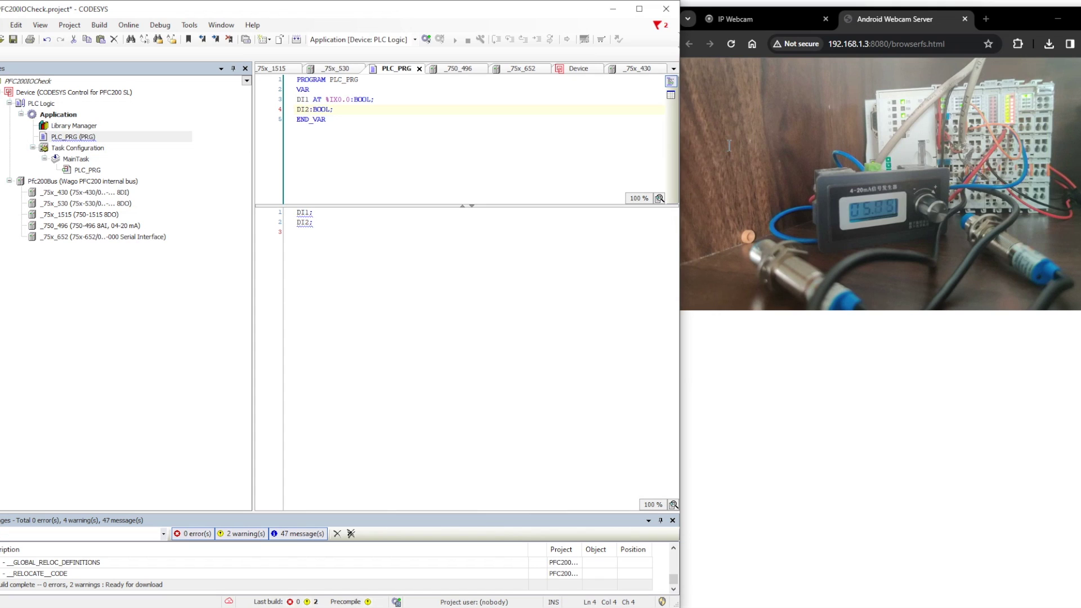
{"action": "type", "text": "AT %IX0.0"}
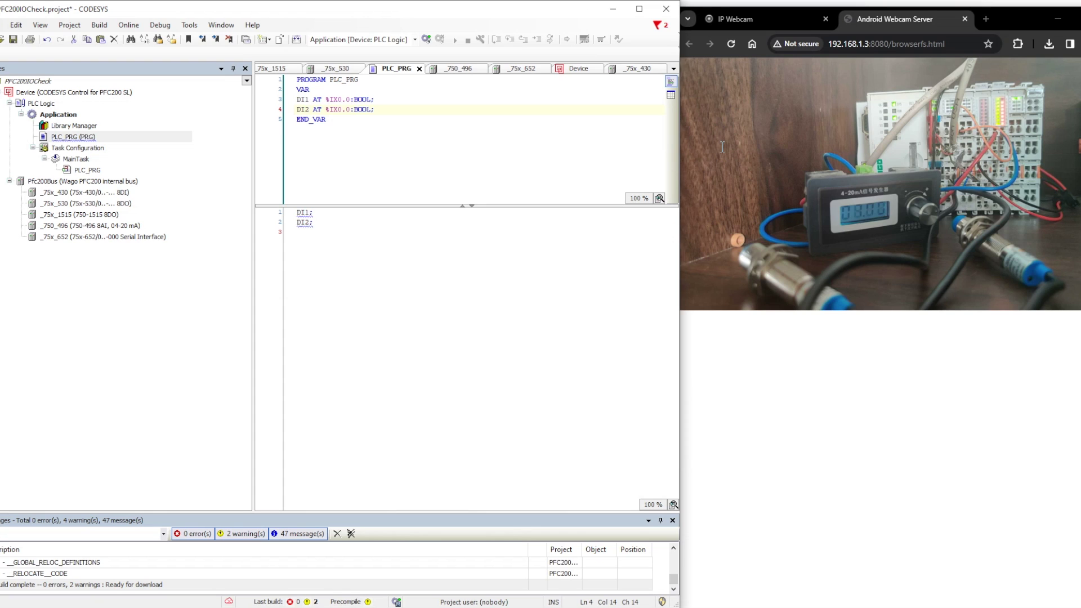
{"action": "key", "text": "BackSpace"}
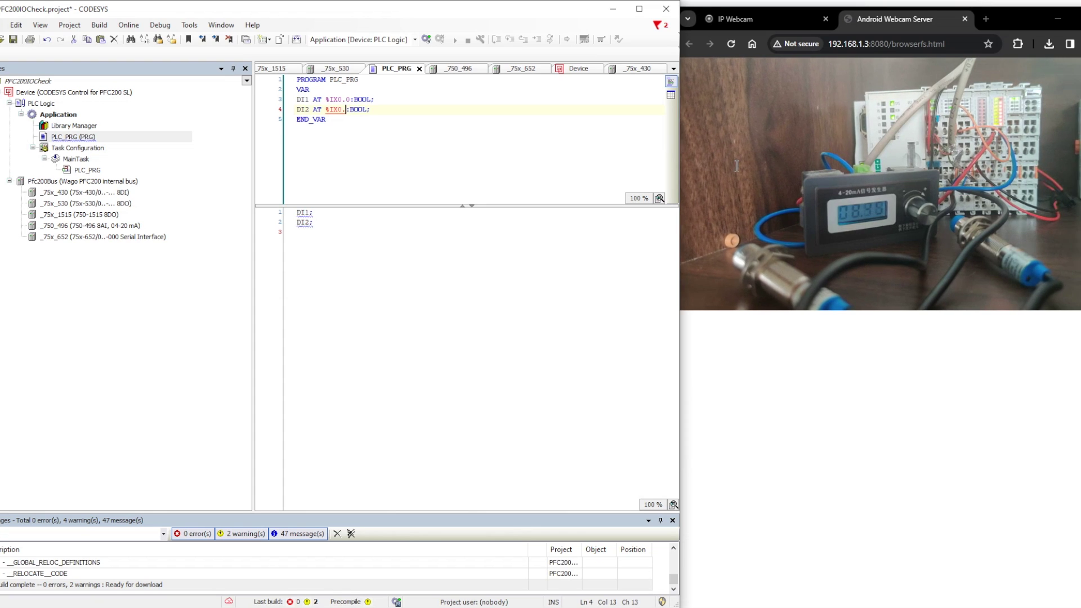
{"action": "left_click", "coordinate": [297, 232]}
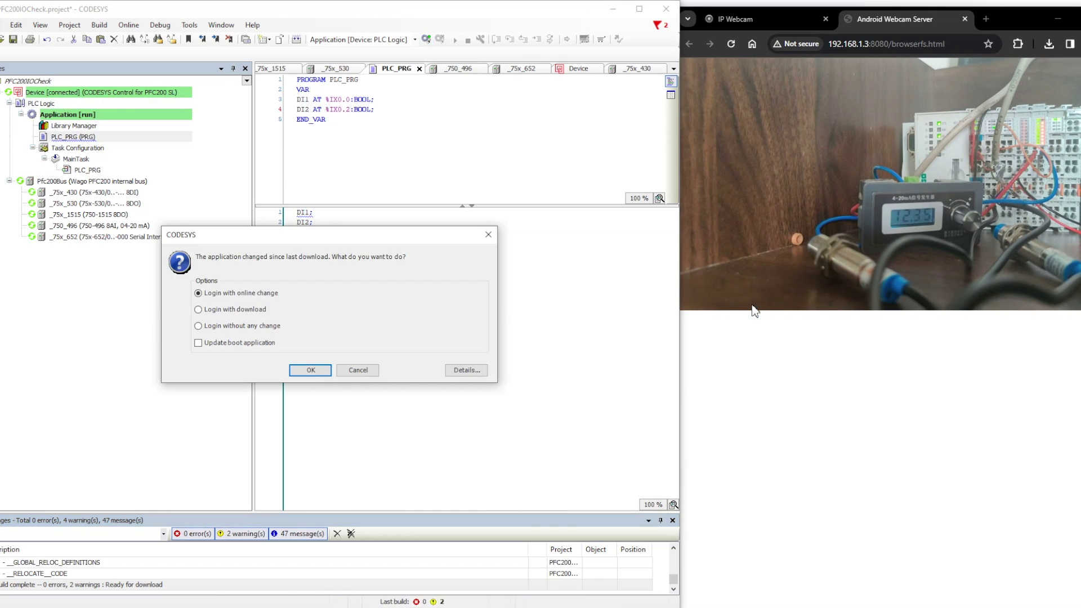
Step: Log in with online change, confirm DI1 at %IX0.0 and DI2 at %IX0.2 read FALSE, then log out
{"action": "key", "text": "Return"}
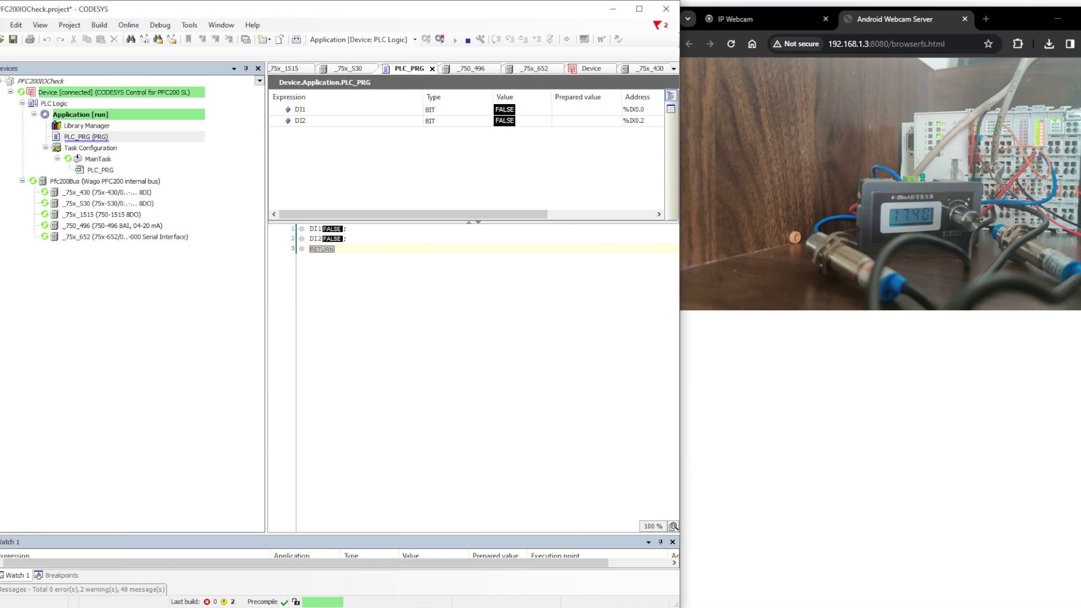
{"action": "left_click", "coordinate": [649, 69]}
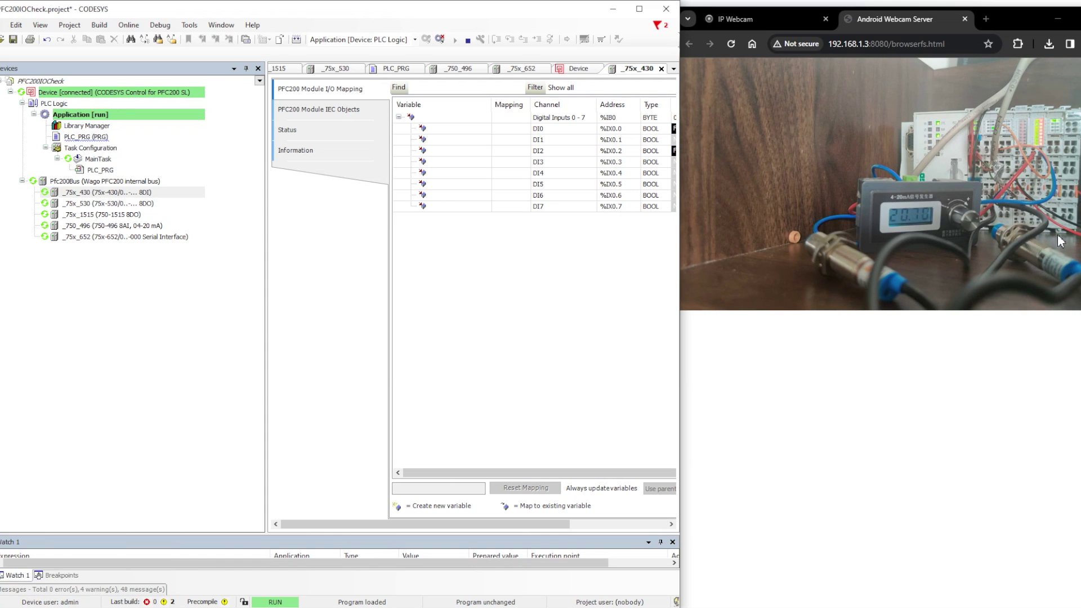
{"action": "left_click", "coordinate": [440, 38]}
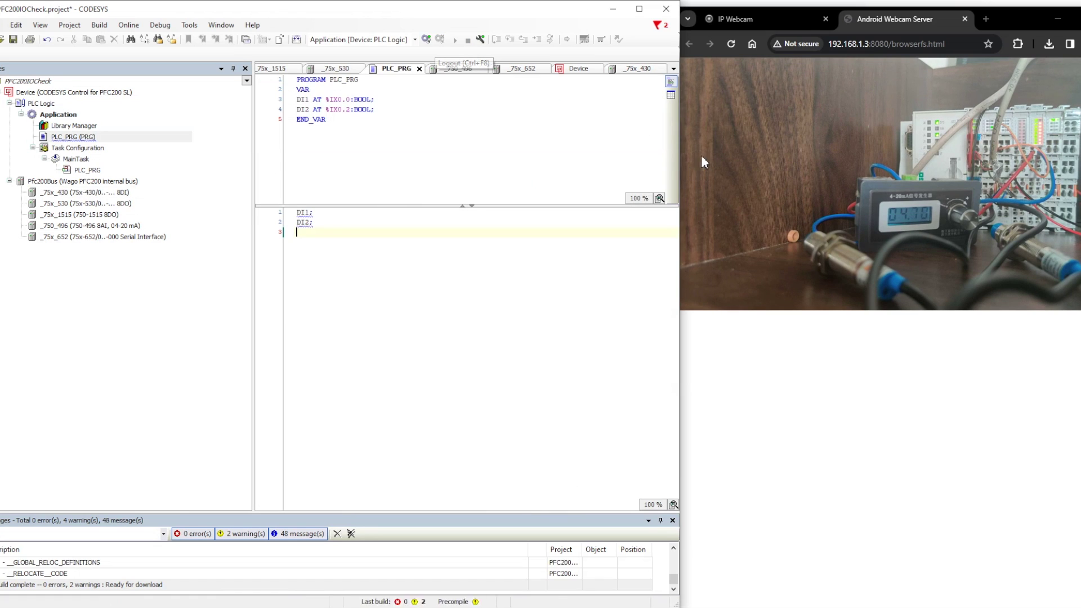
Step: Change DI2's address from %IX0.2 to %IX0.5 and reconnect to the controller
{"action": "left_click", "coordinate": [350, 109]}
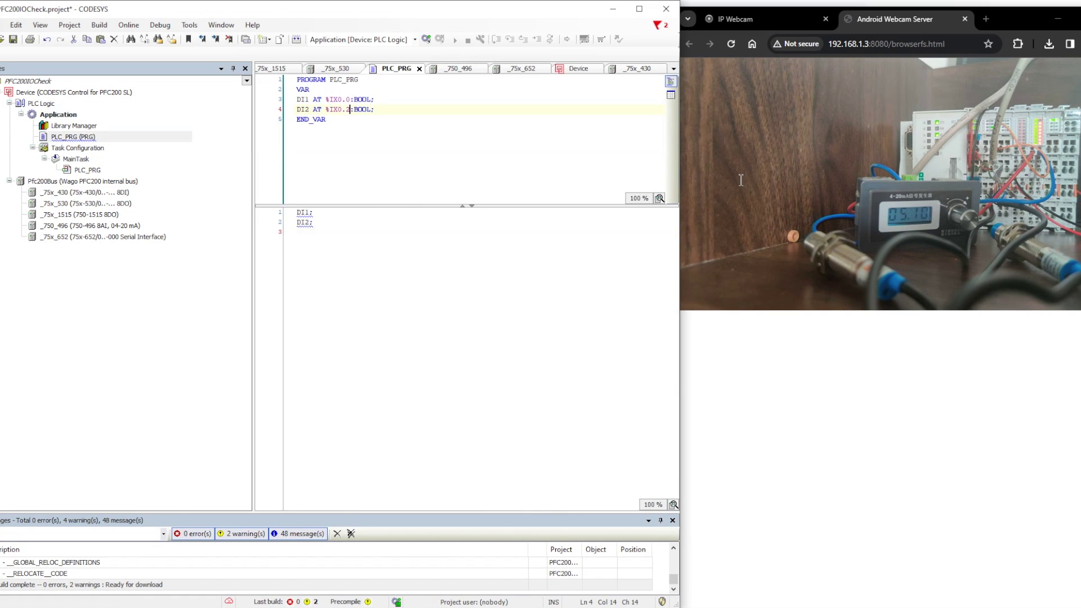
{"action": "key", "text": "BackSpace"}
{"action": "type", "text": "5"}
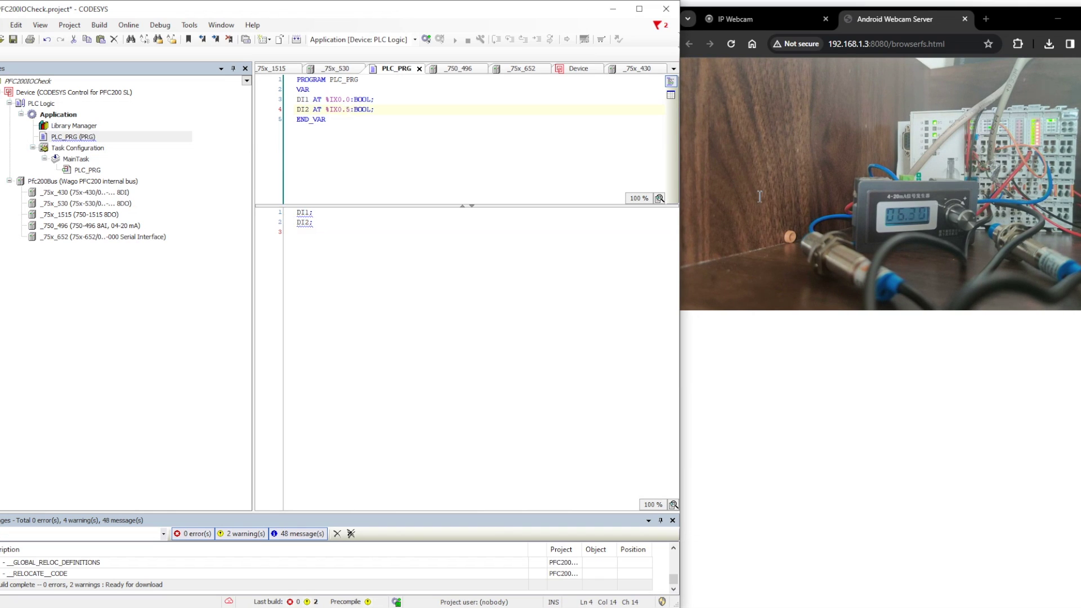
{"action": "left_click", "coordinate": [820, 51]}
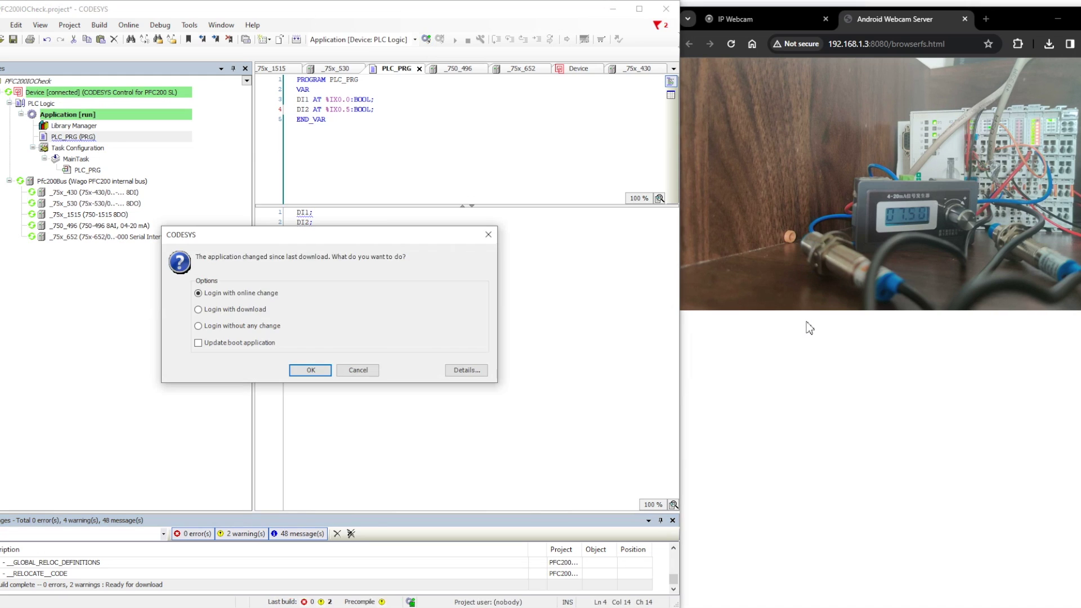
Step: Log in with online change, watch DI2 on %IX0.5 read TRUE while DI1 stays FALSE, then log out
{"action": "key", "text": "Return"}
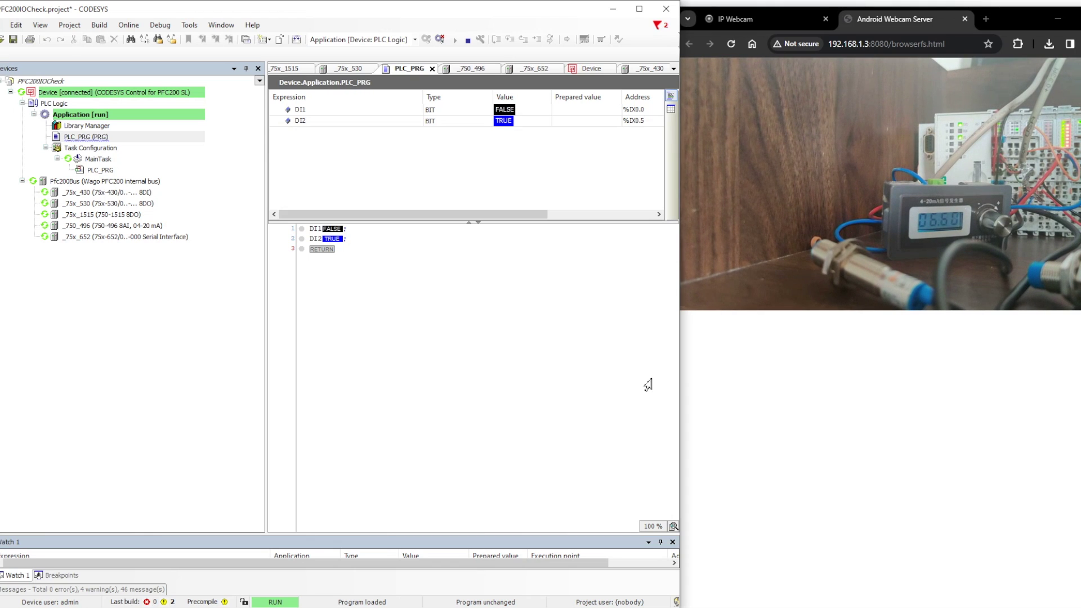
{"action": "key", "text": "ctrl+F8"}
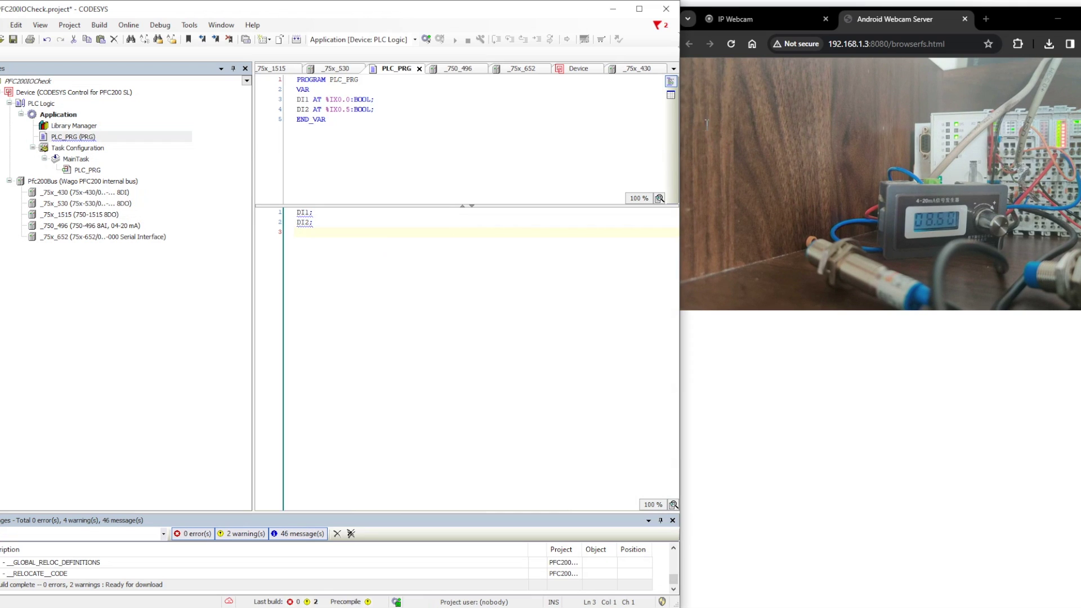
Step: Rebind DI1 to %IB0 and comment out the DI2 declaration with //
{"action": "left_click", "coordinate": [350, 99]}
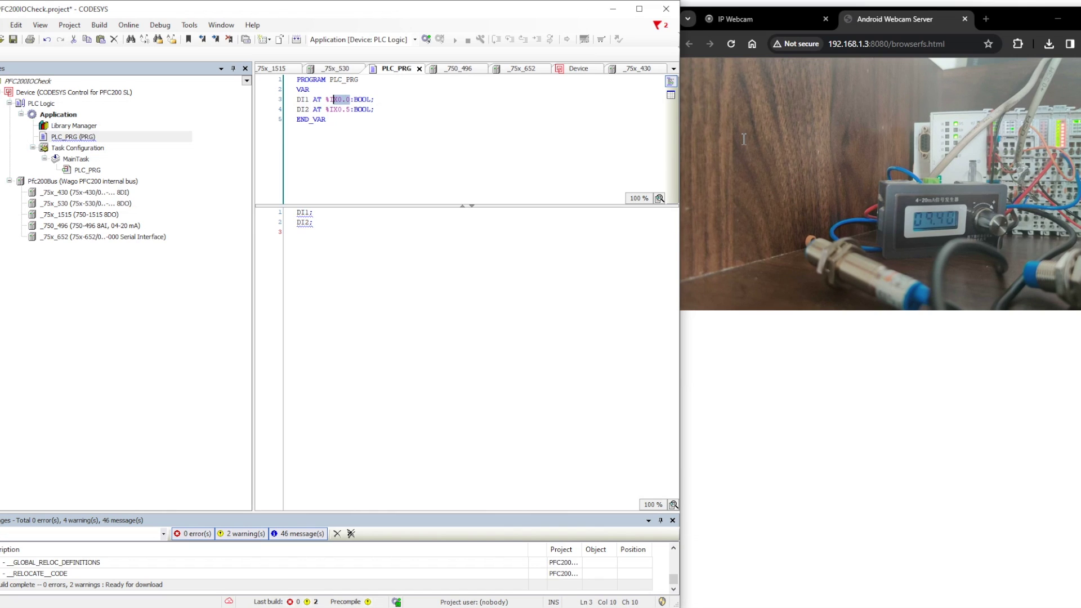
{"action": "type", "text": "B0"}
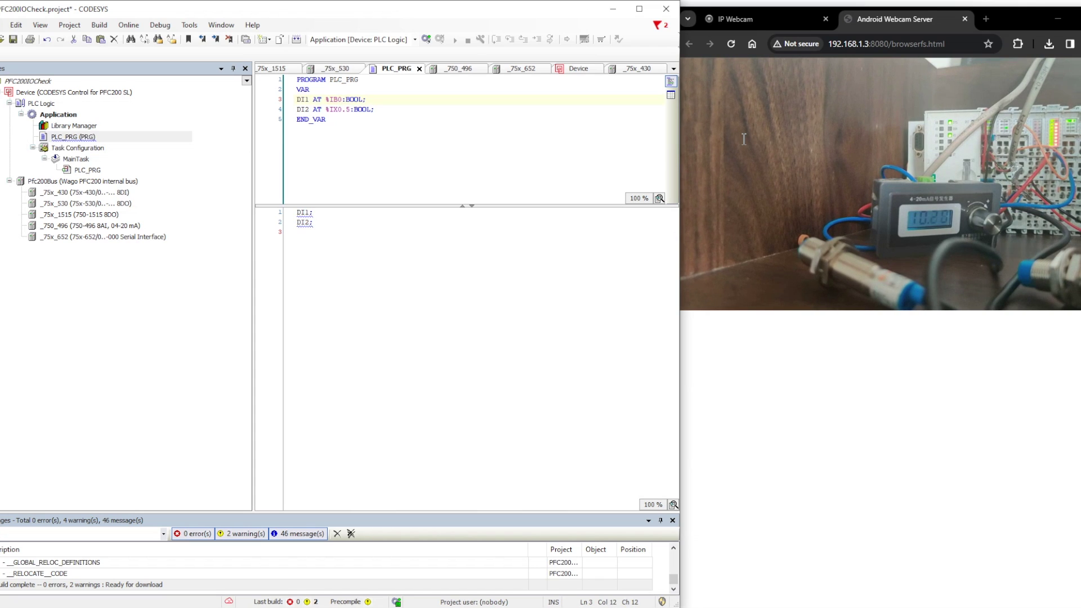
{"action": "left_click", "coordinate": [333, 109]}
{"action": "key", "text": "shift+End"}
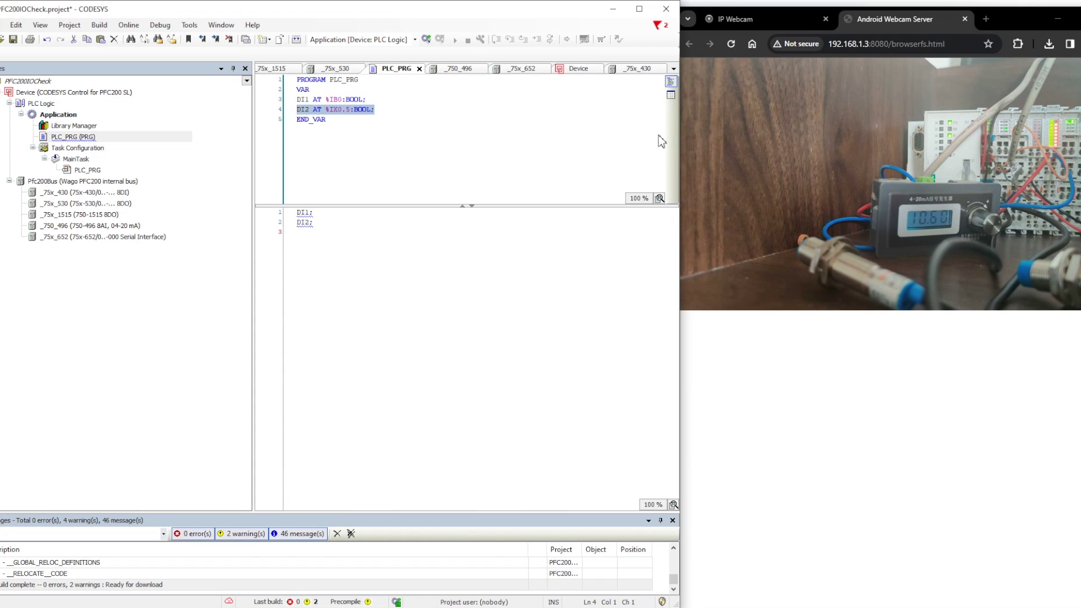
{"action": "key", "text": "Left"}
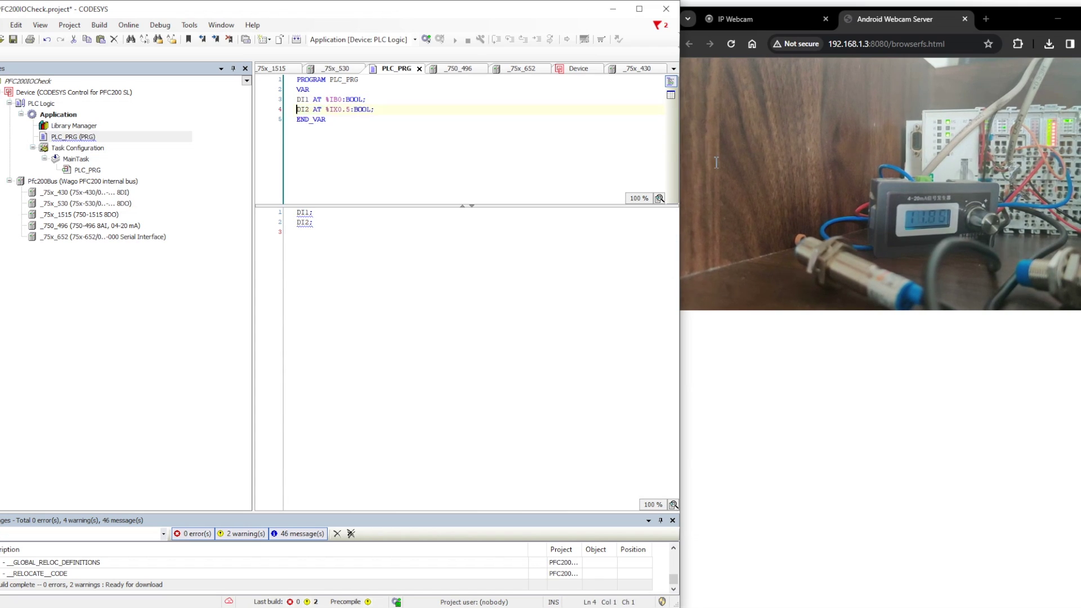
{"action": "type", "text": "//"}
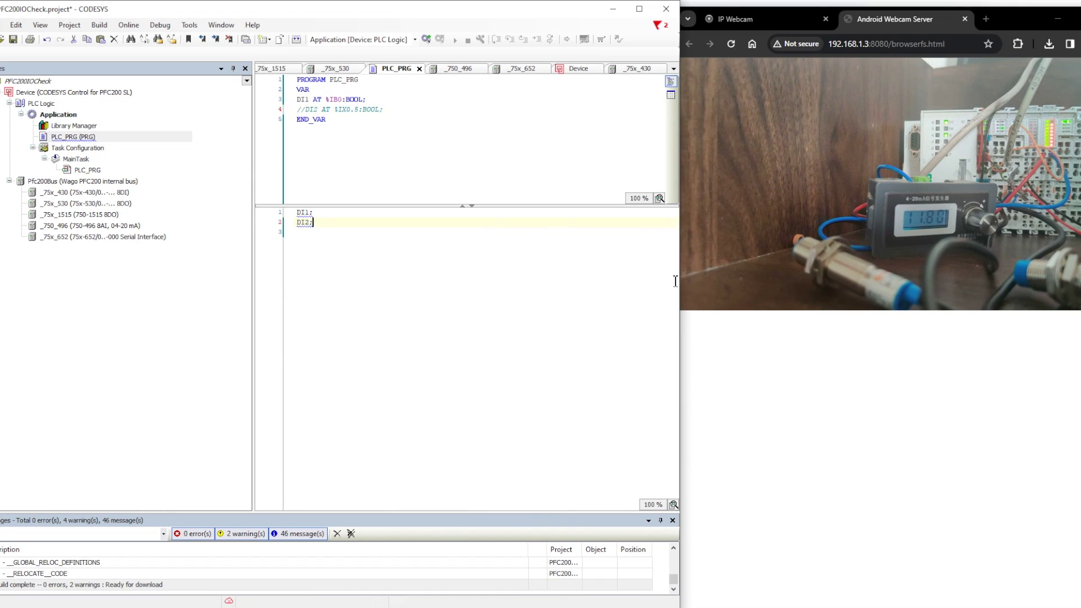
Step: Delete the DI2; statement from the program body, show the 750-430 mapping, and log in
{"action": "left_click", "coordinate": [654, 285]}
{"action": "key", "text": "BackSpace"}
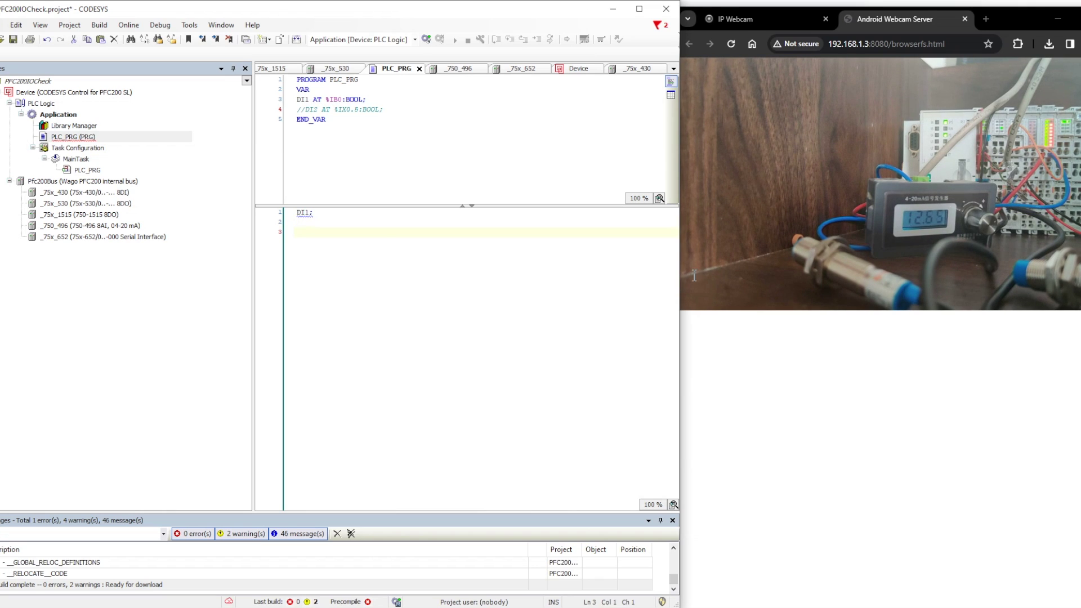
{"action": "key", "text": "Up"}
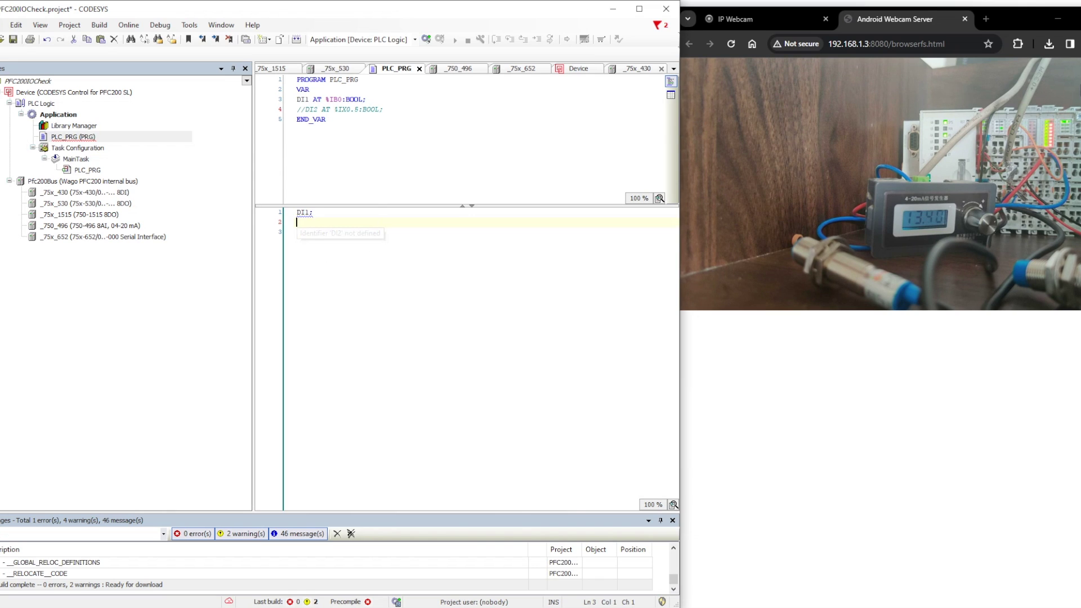
{"action": "left_click", "coordinate": [636, 69]}
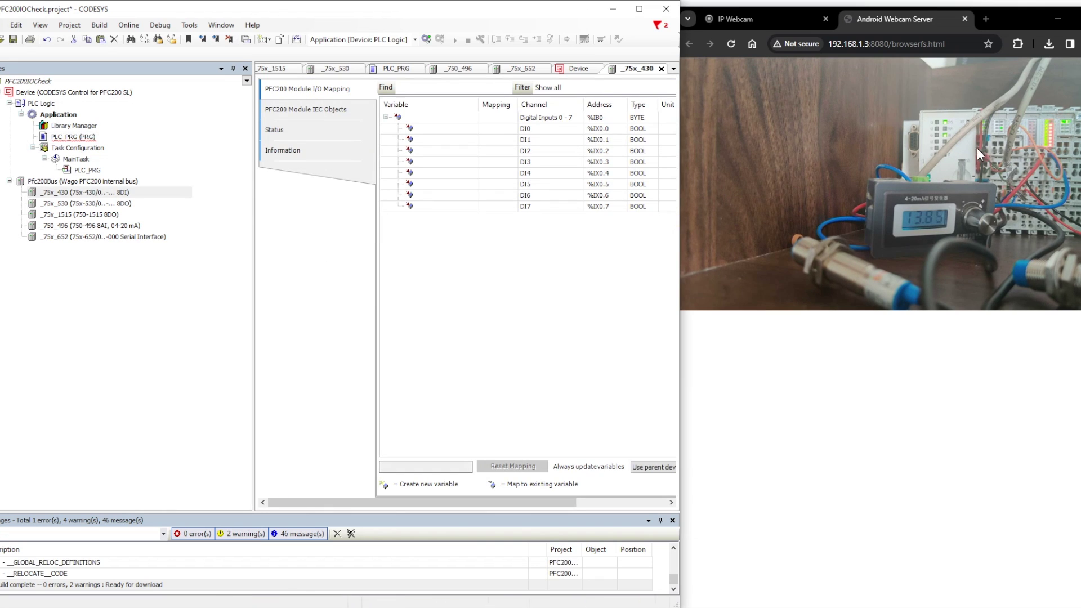
{"action": "left_click", "coordinate": [426, 39]}
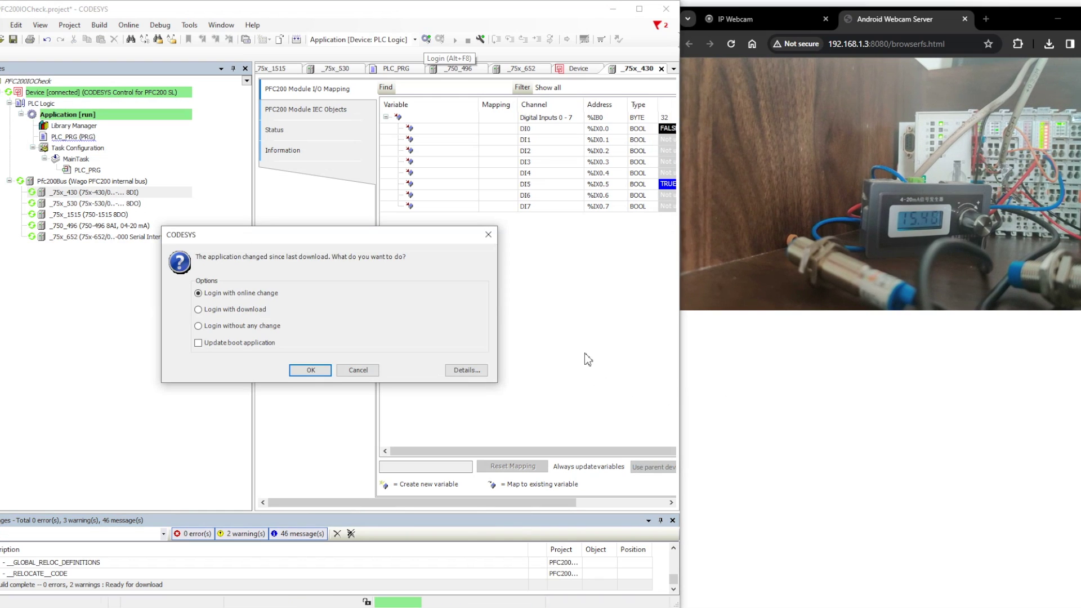
Step: Log in with online change, inspect the live 750-430 digital input values, then log out
{"action": "left_click", "coordinate": [310, 370]}
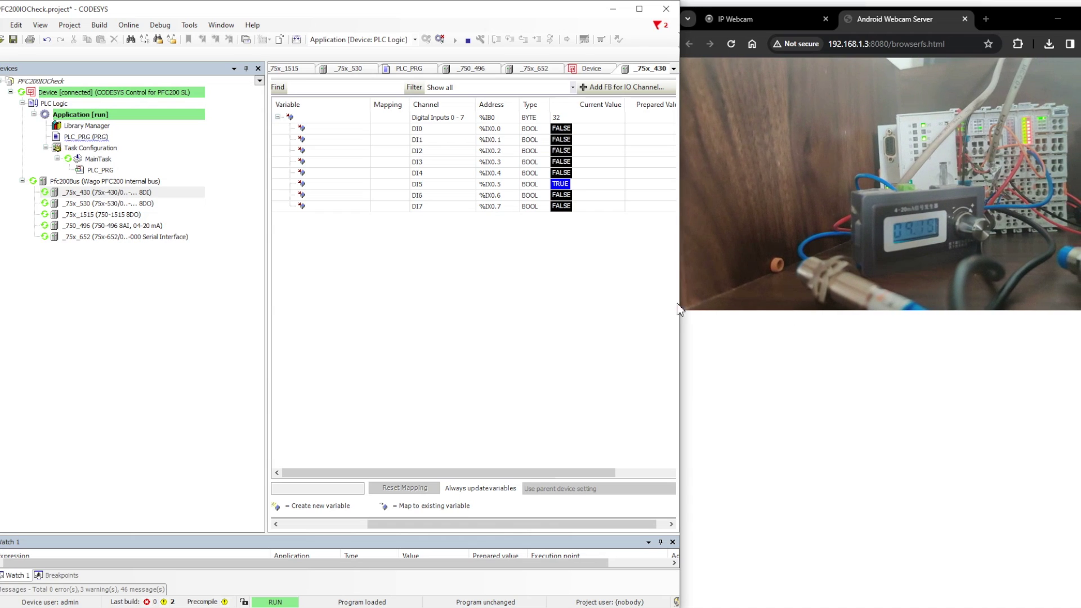
{"action": "left_click", "coordinate": [439, 39]}
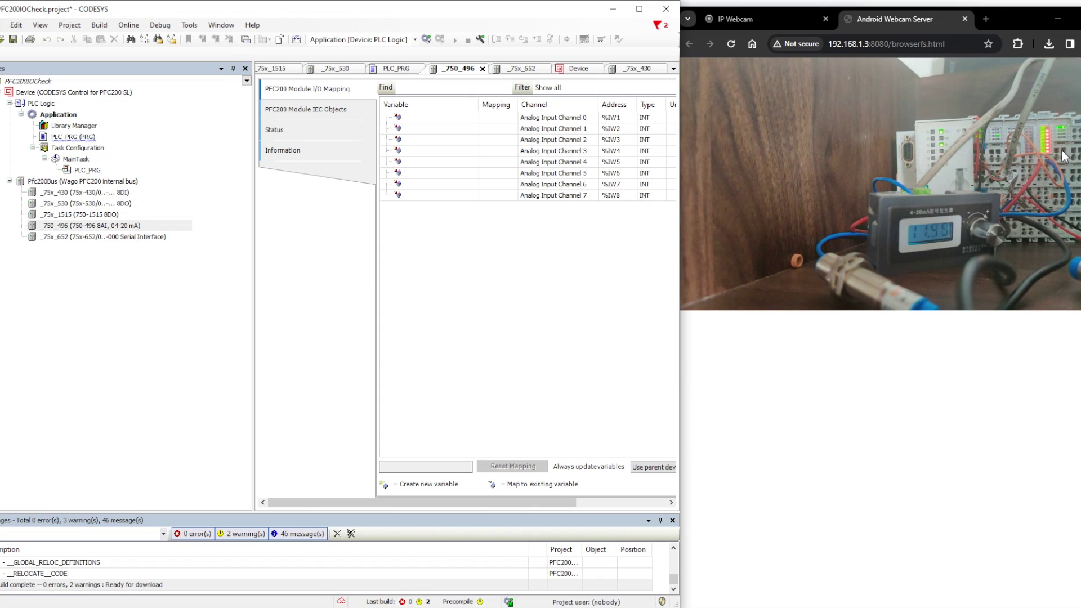
Step: Open PLC_PRG and declare AI1 AT %IW1 on a new line after DI2
{"action": "double_click", "coordinate": [73, 137]}
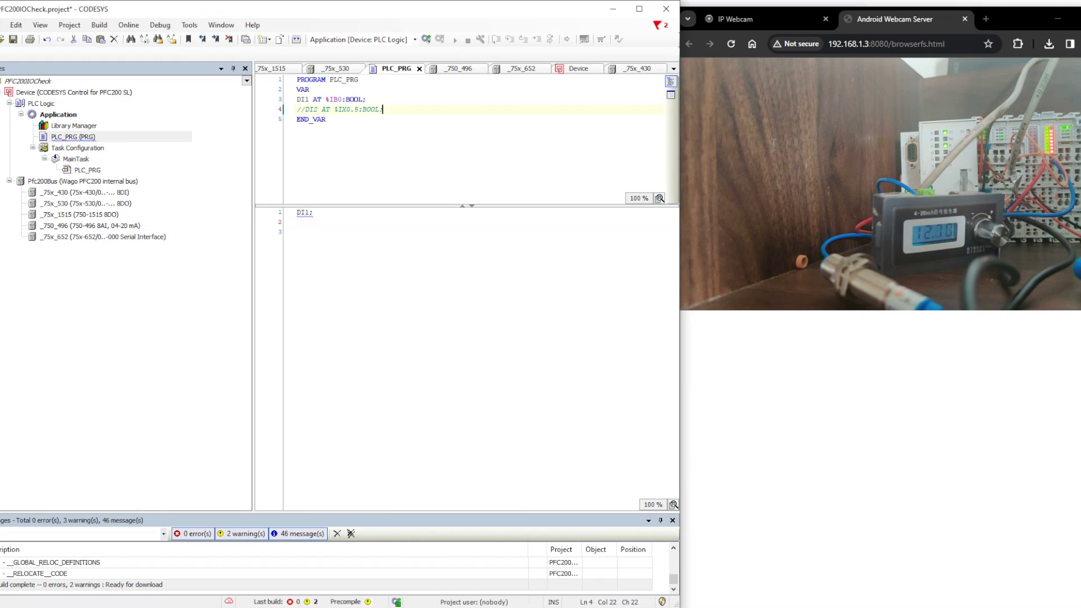
{"action": "key", "text": "Return"}
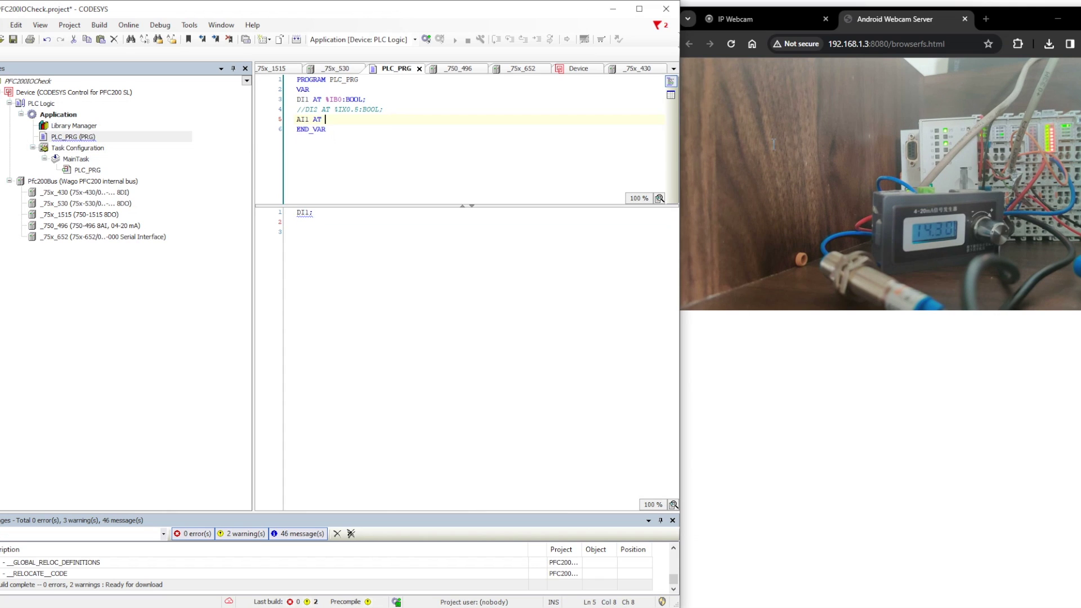
{"action": "type", "text": "AI1 AT %IW1:"}
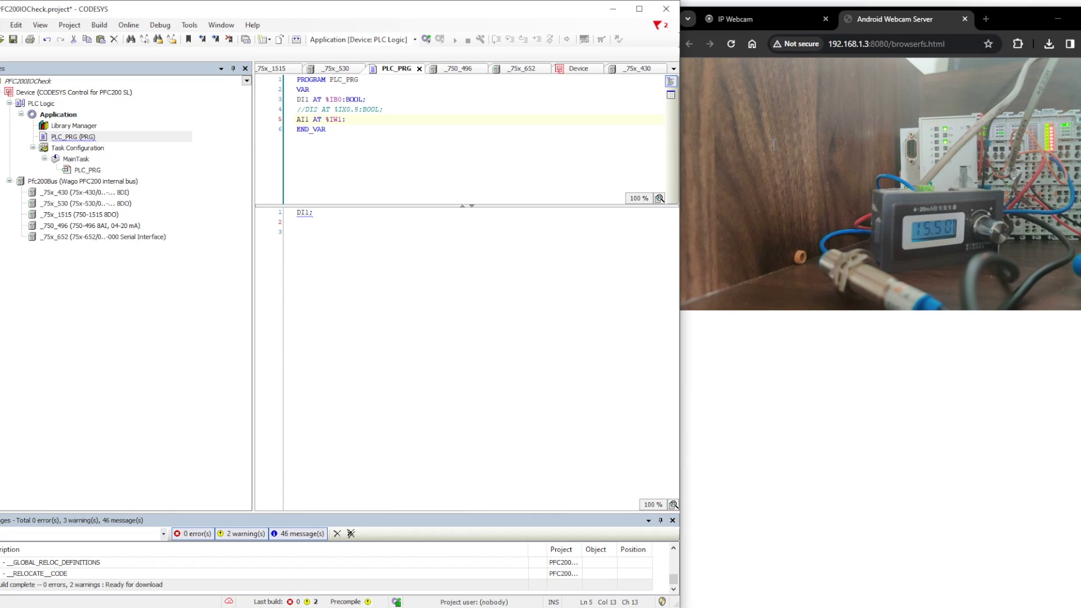
{"action": "type", "text": "DINT;"}
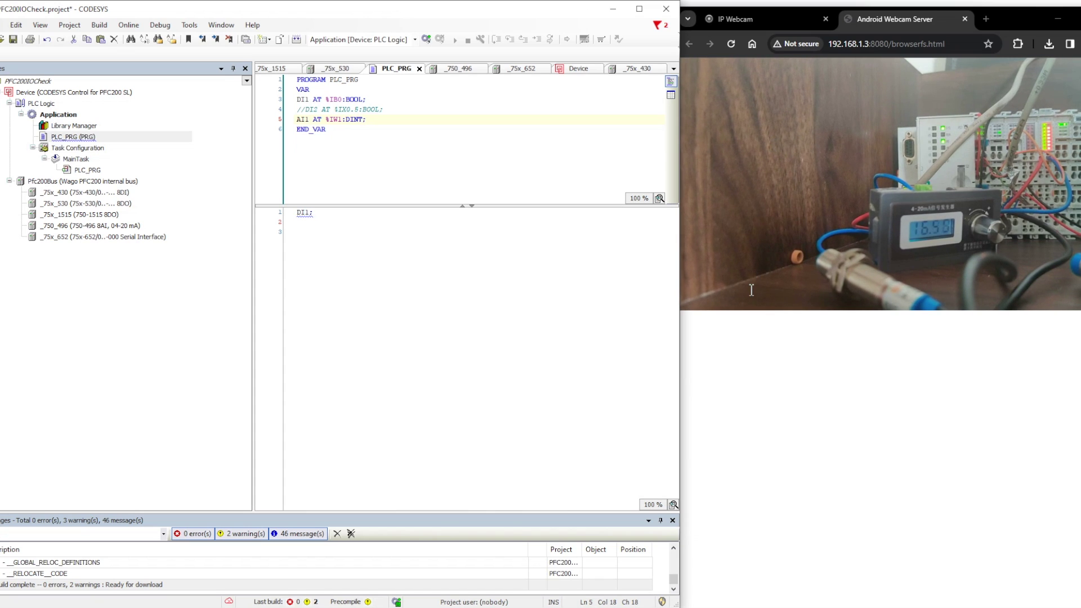
{"action": "left_click", "coordinate": [601, 233]}
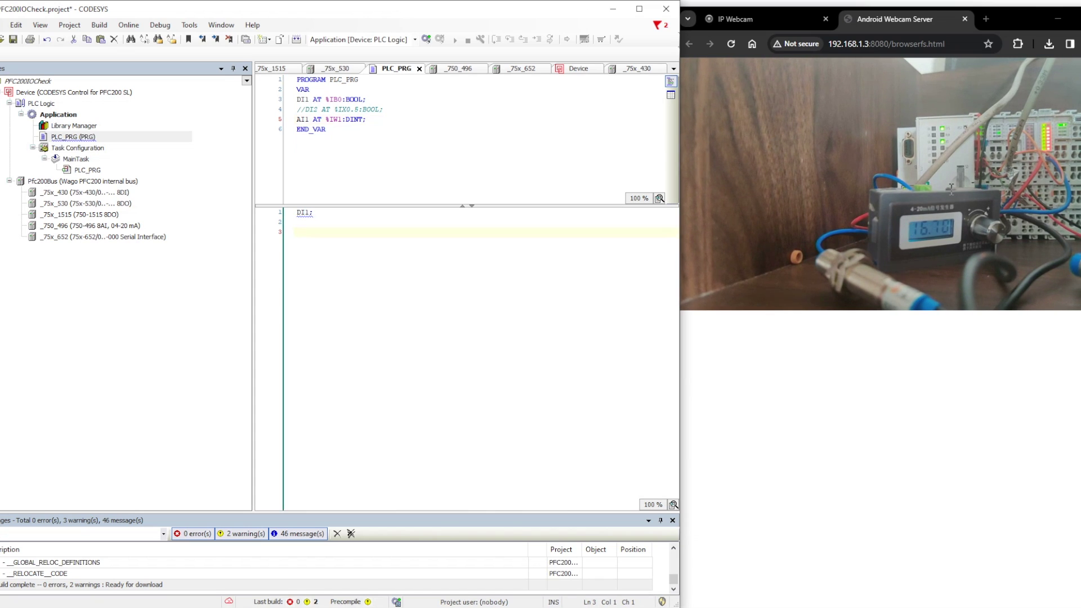
Step: Check the 750-496 channel types, correct AI1's type to INT, and add AI1; to the code body
{"action": "left_click", "coordinate": [459, 69]}
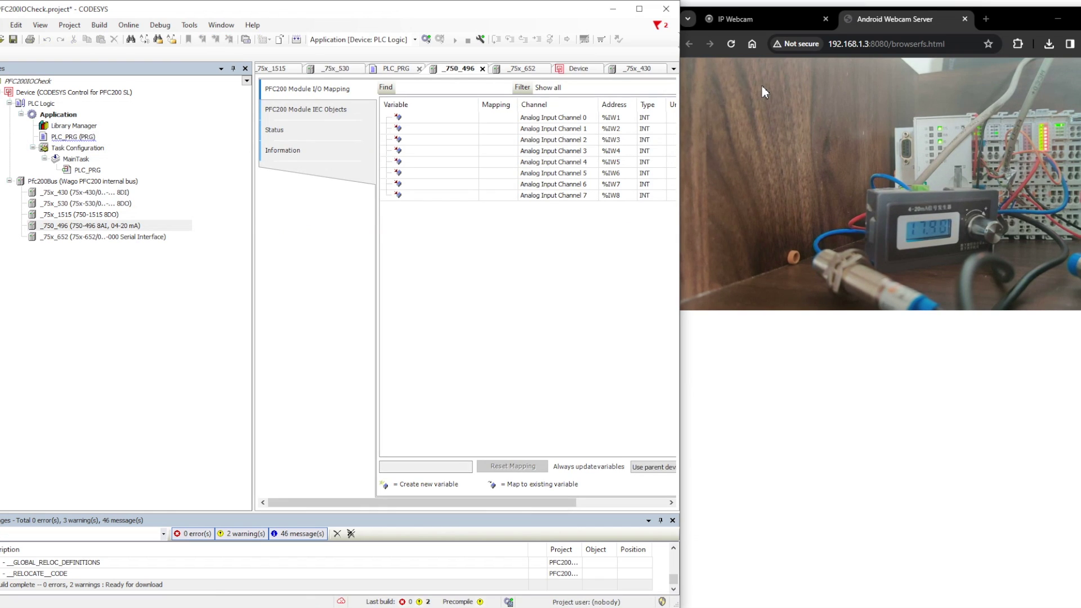
{"action": "left_click", "coordinate": [397, 68]}
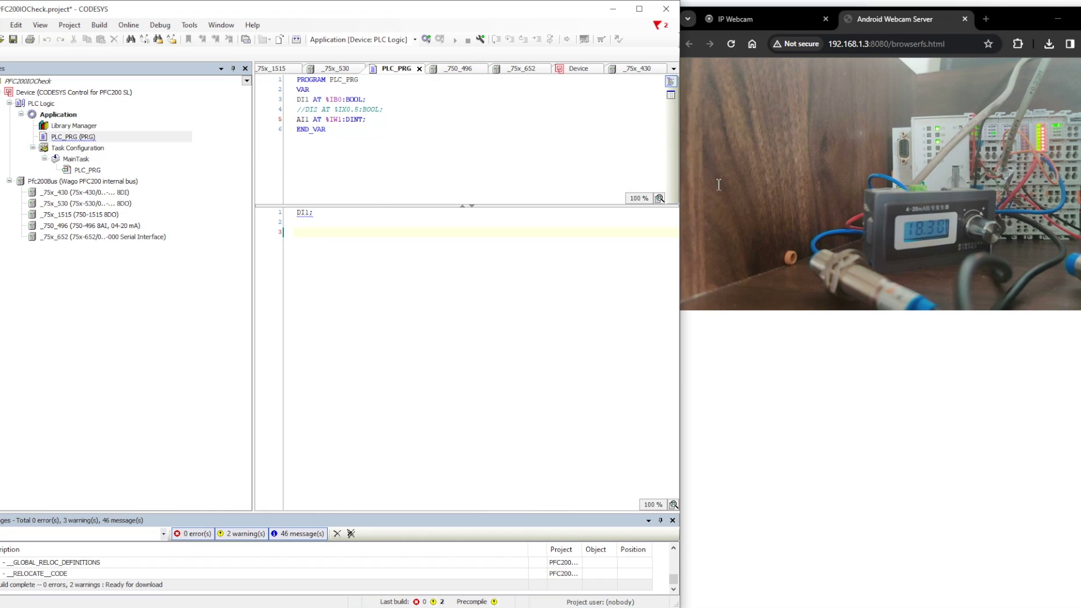
{"action": "left_click", "coordinate": [349, 119]}
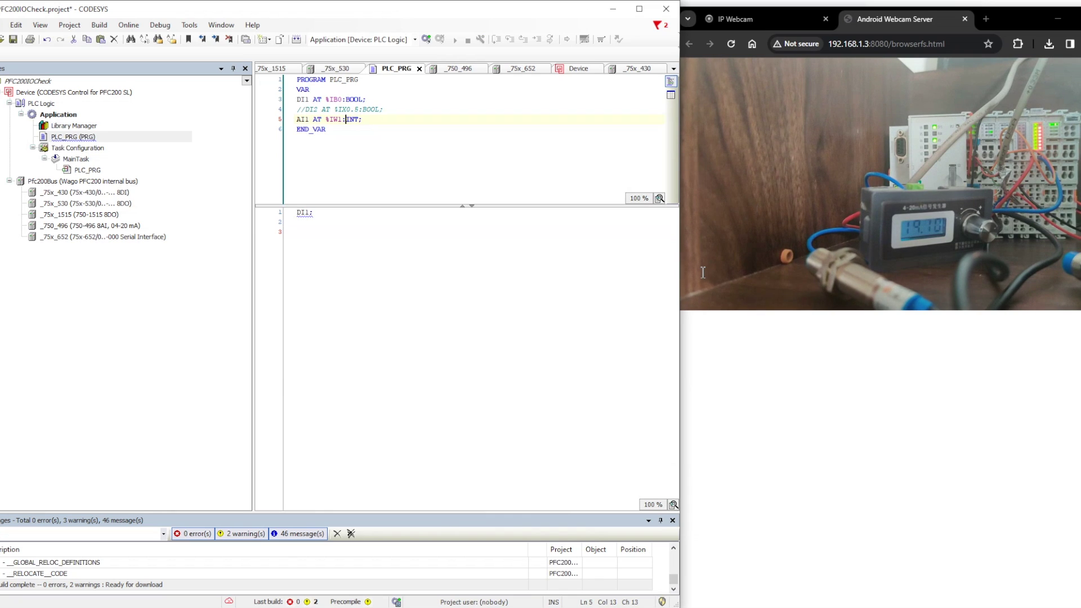
{"action": "key", "text": "Return"}
{"action": "type", "text": "AI1"}
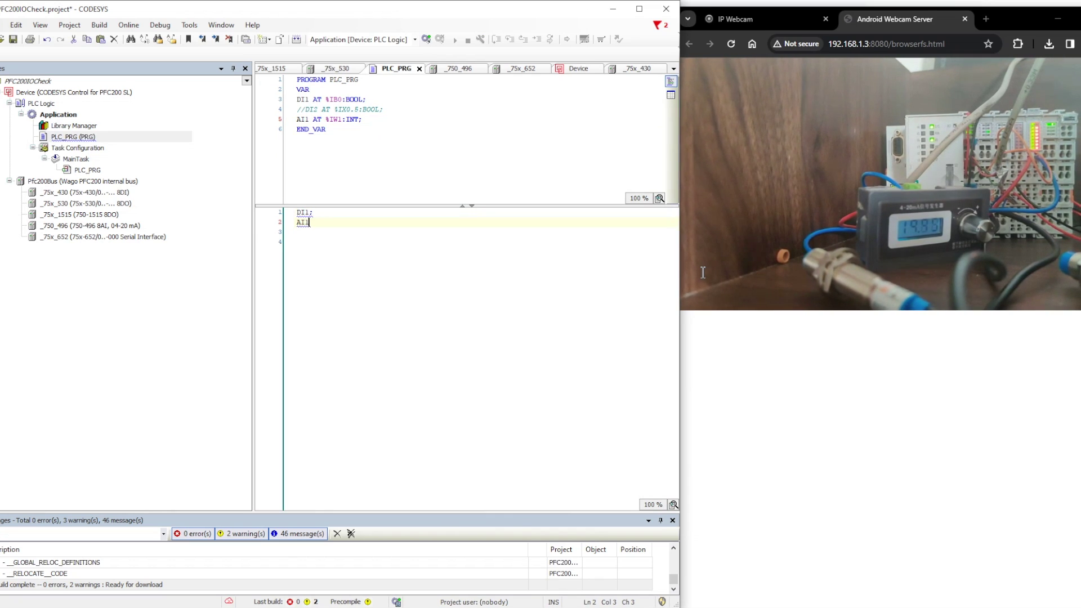
{"action": "key", "text": "Down"}
{"action": "key", "text": "Down"}
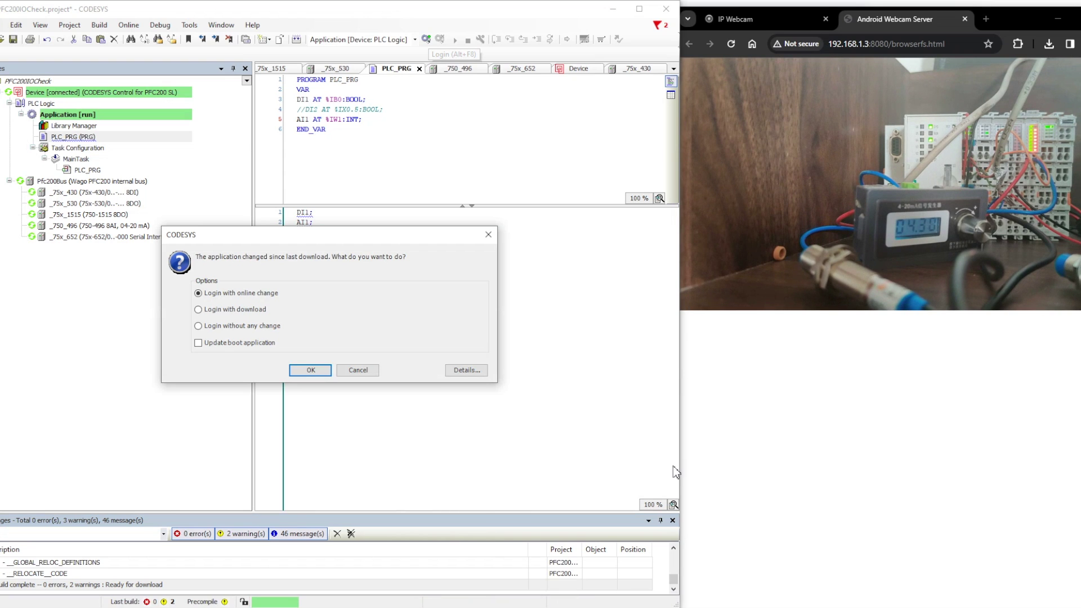
Step: Log in with online change and monitor AI1 plus the 750-496 and 750-430 channel values
{"action": "key", "text": "Return"}
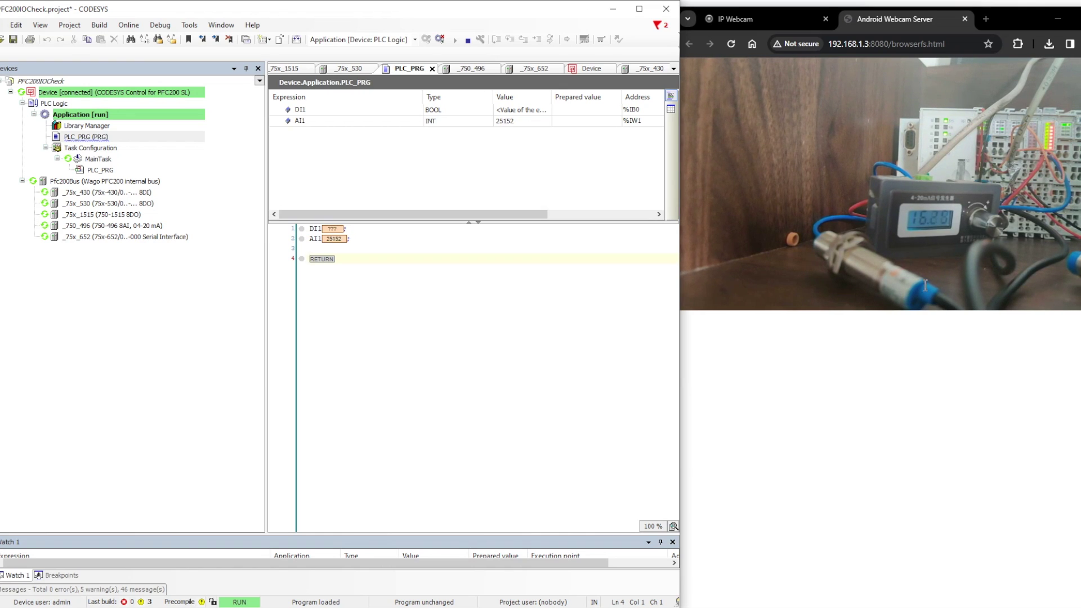
{"action": "key", "text": "ctrl+Tab"}
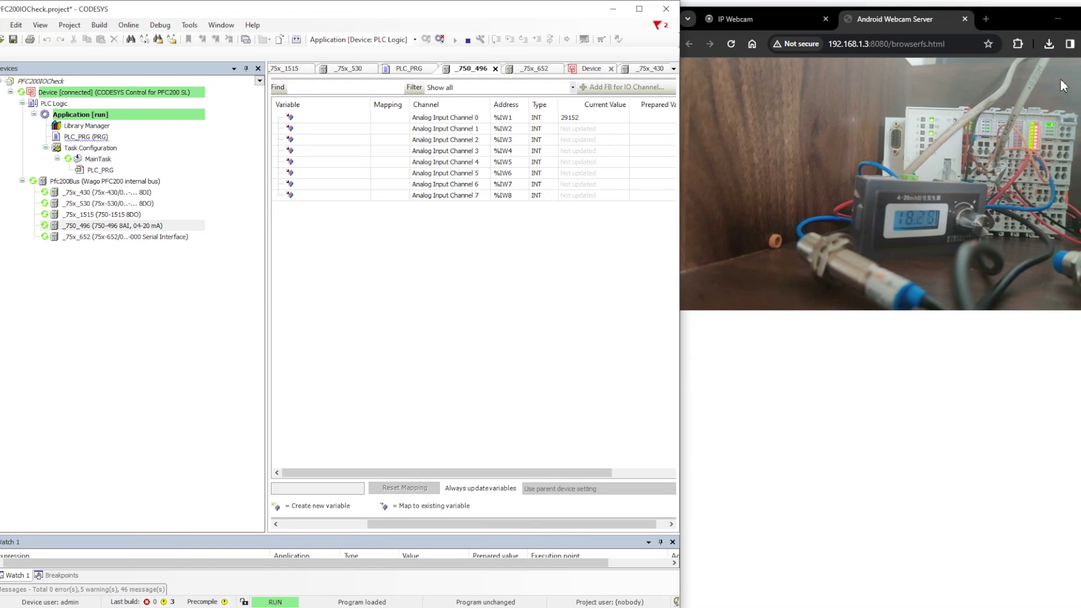
{"action": "double_click", "coordinate": [106, 192]}
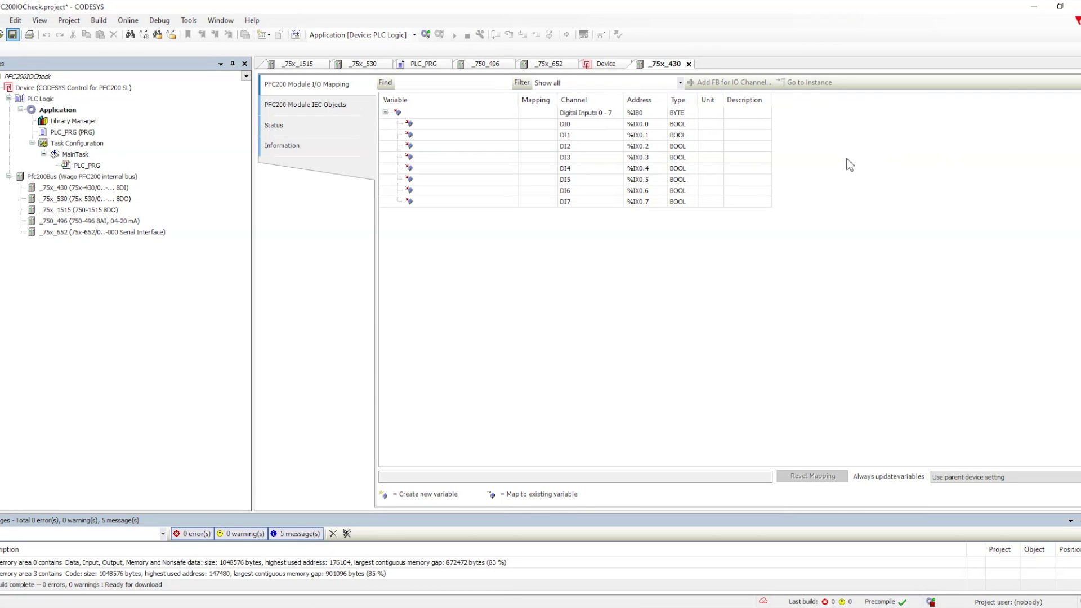
{"action": "left_click", "coordinate": [846, 160]}
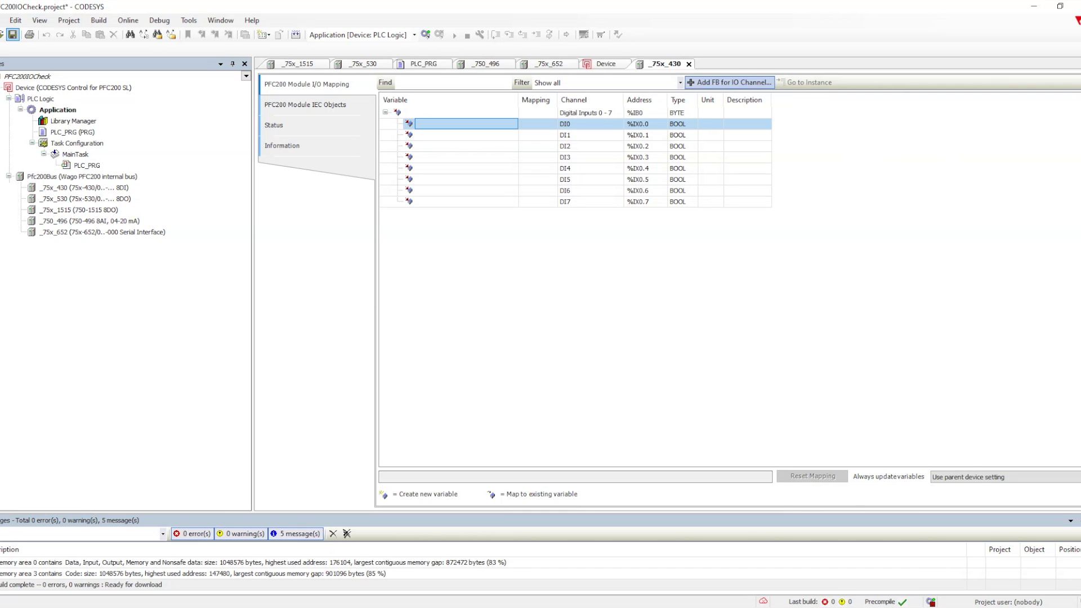
{"action": "left_click", "coordinate": [729, 82]}
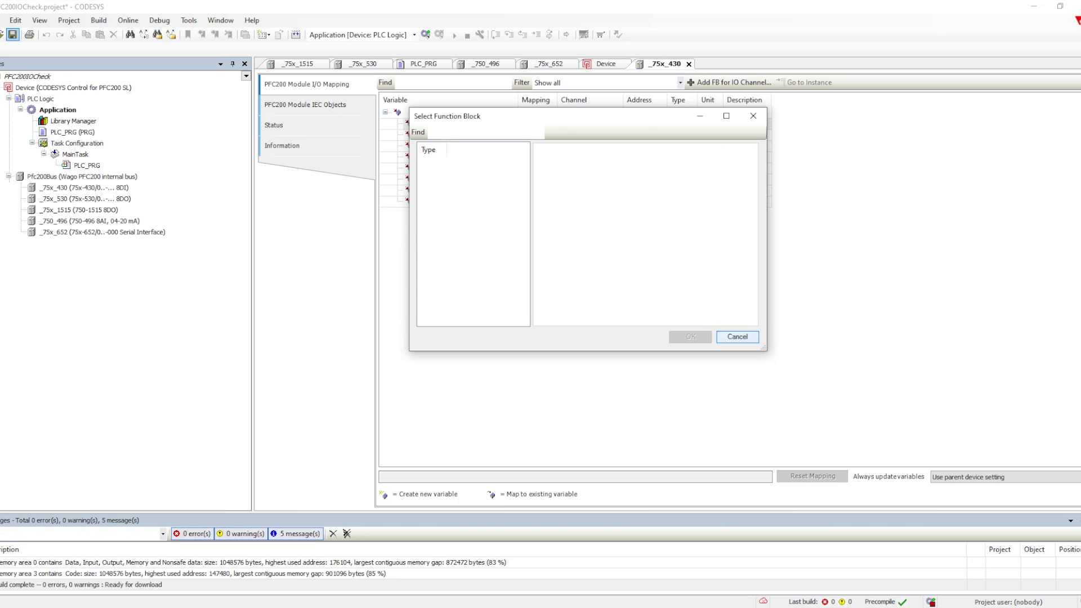
{"action": "left_click", "coordinate": [737, 336]}
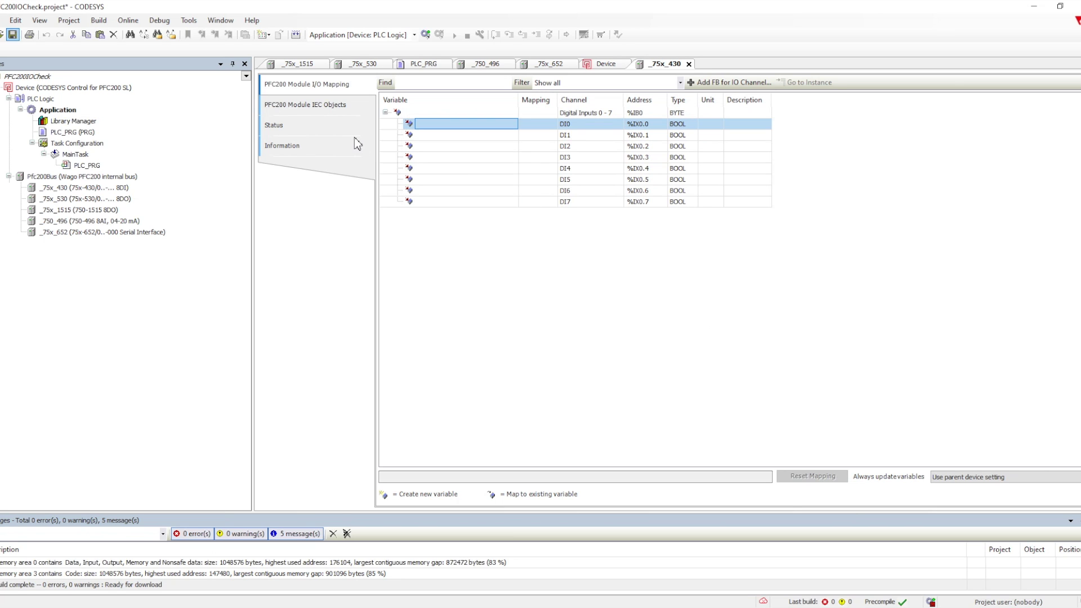
Step: Add a Structured Text function block POU named IOMapping under Application
{"action": "right_click", "coordinate": [55, 110]}
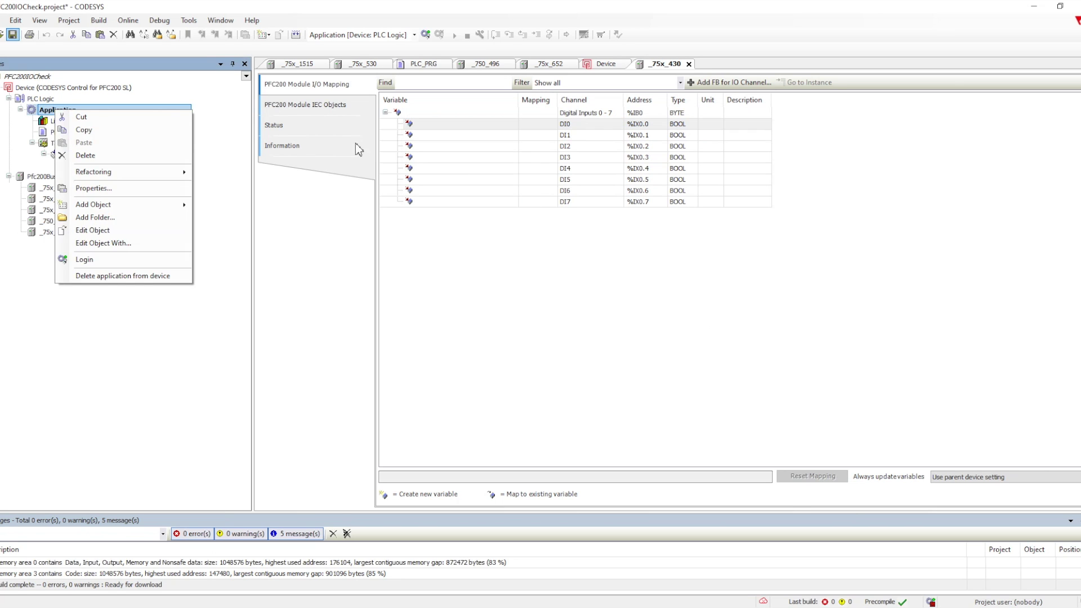
{"action": "mouse_move", "coordinate": [163, 205]}
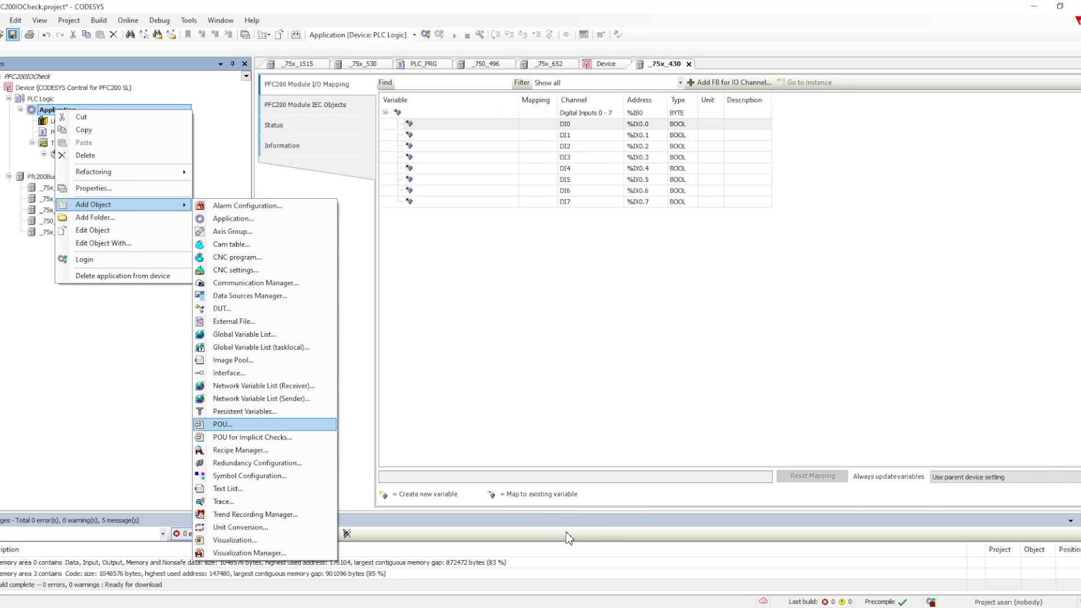
{"action": "left_click", "coordinate": [222, 424]}
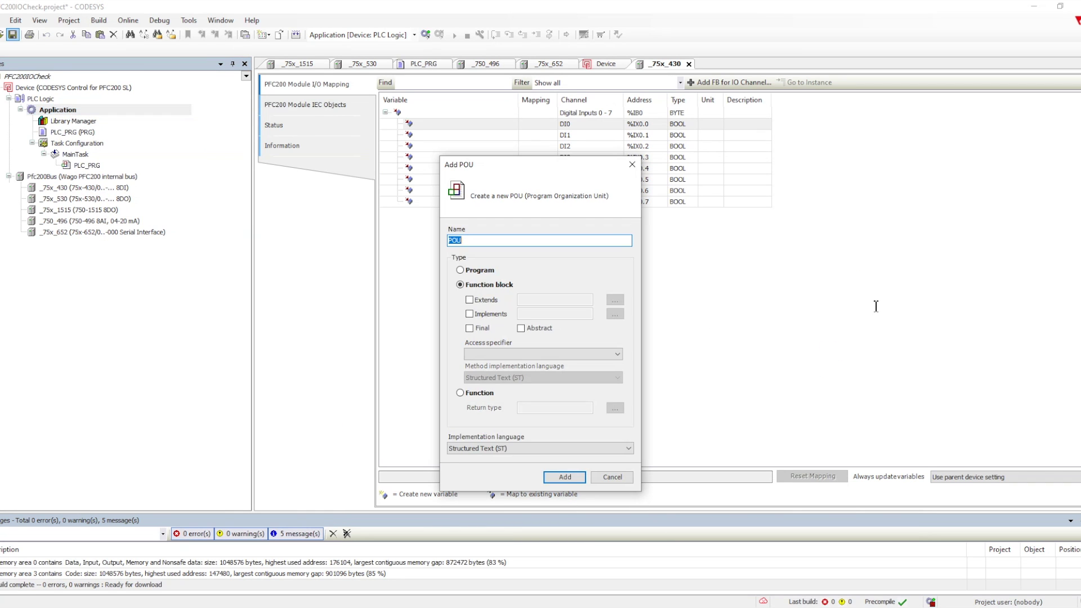
{"action": "type", "text": "IOMapping"}
{"action": "key", "text": "Escape"}
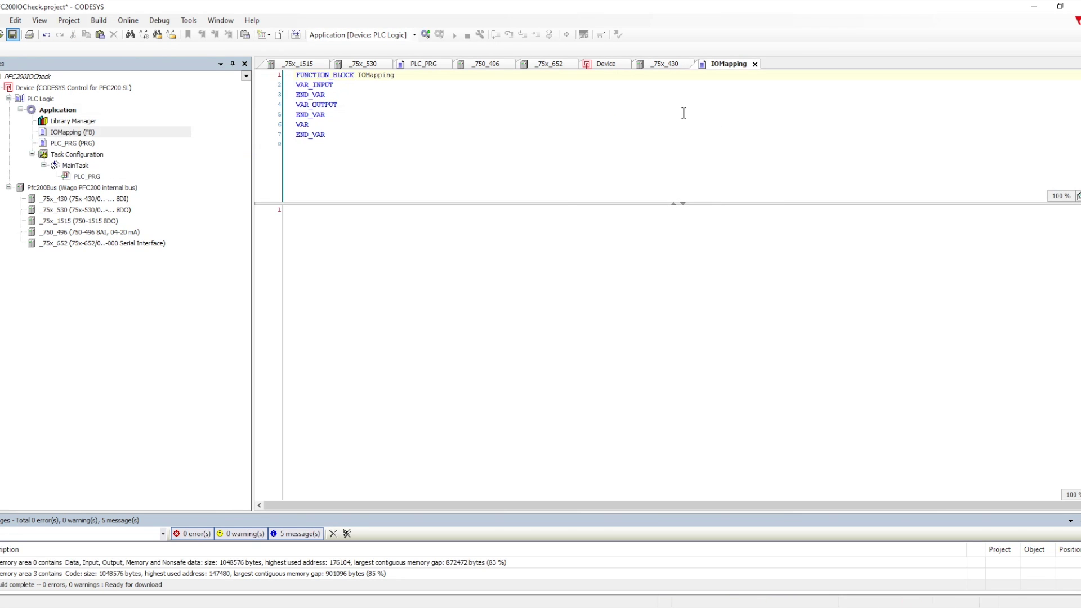
Step: Add the {attribute 'io_function_block'} line and BOOL inputs DI1 and DI2 to IOMapping
{"action": "key", "text": "Return"}
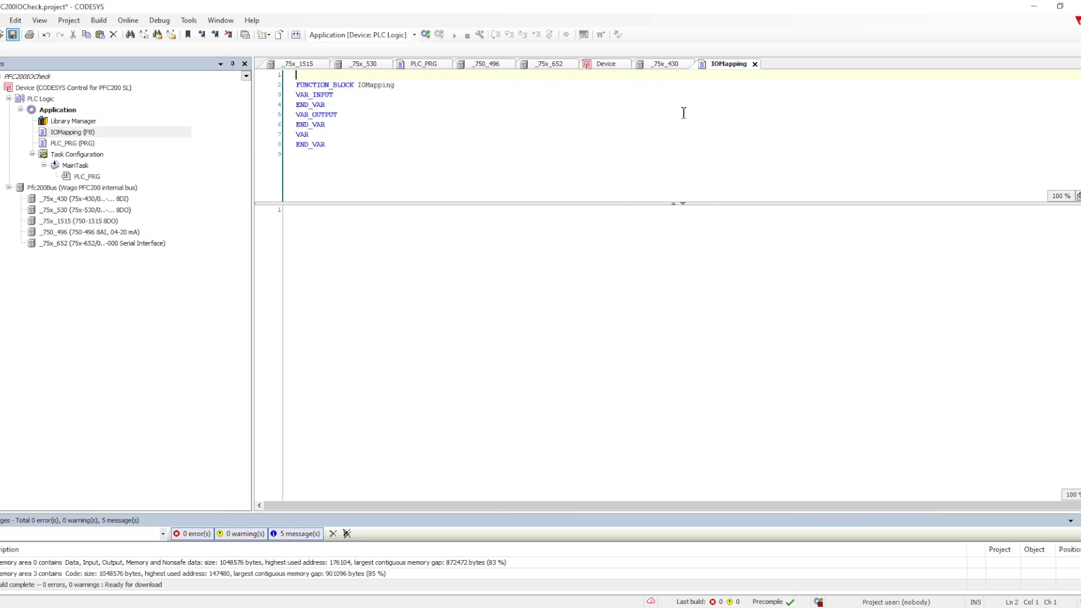
{"action": "type", "text": "{"}
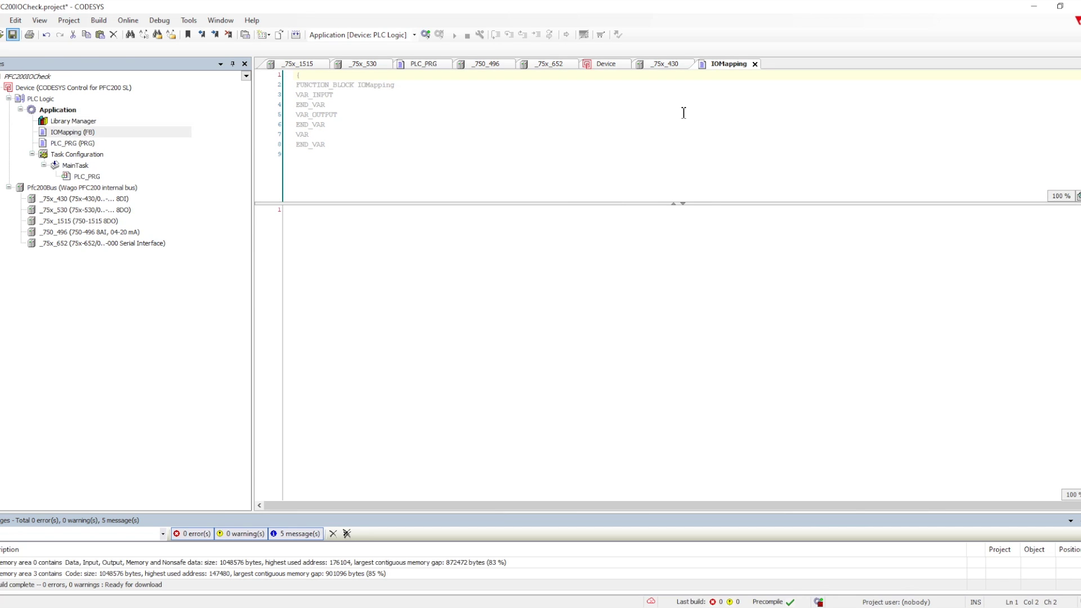
{"action": "type", "text": "attribute 'io_function_block'}"}
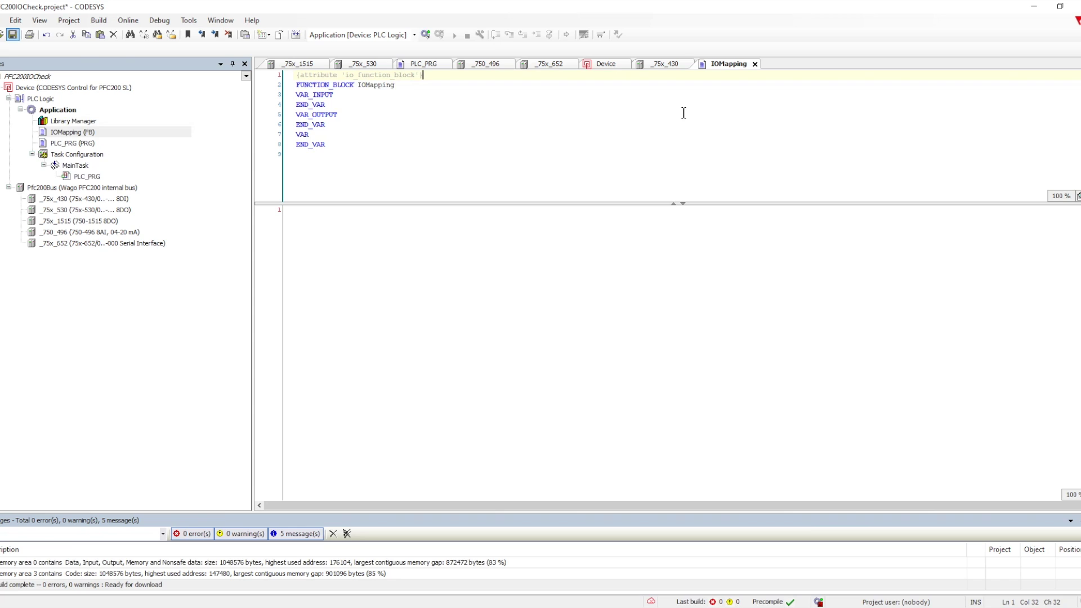
{"action": "key", "text": "Down"}
{"action": "key", "text": "Down"}
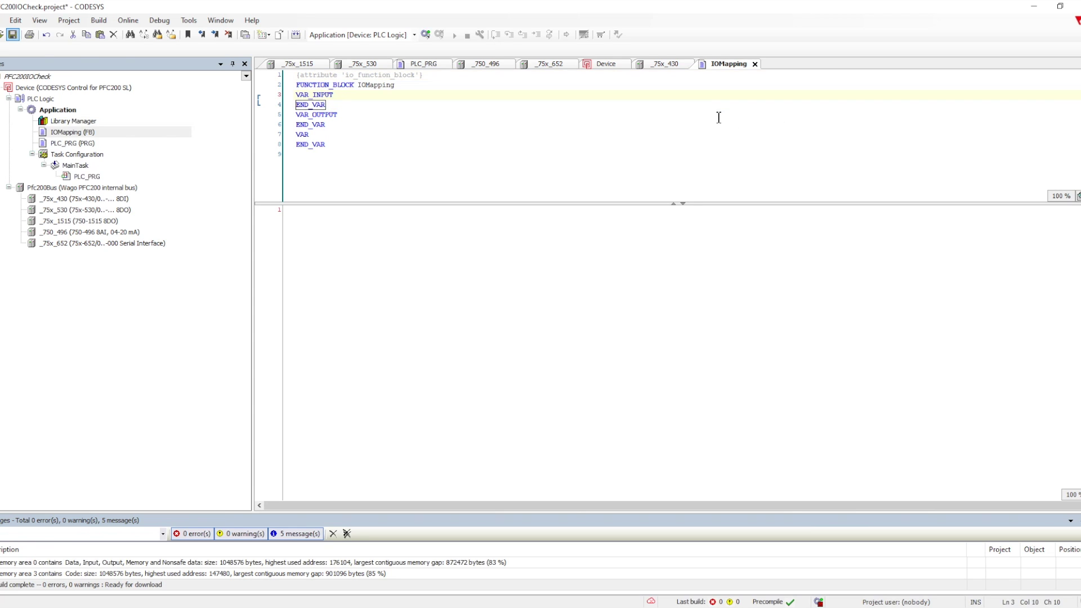
{"action": "key", "text": "Return"}
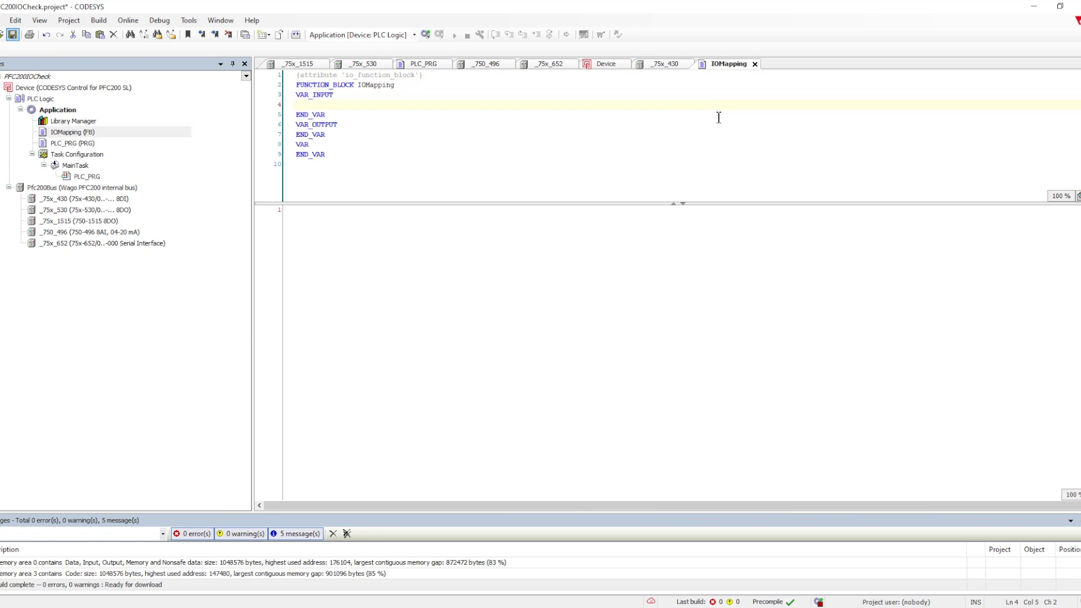
{"action": "key", "text": "Return"}
{"action": "type", "text": "D"}
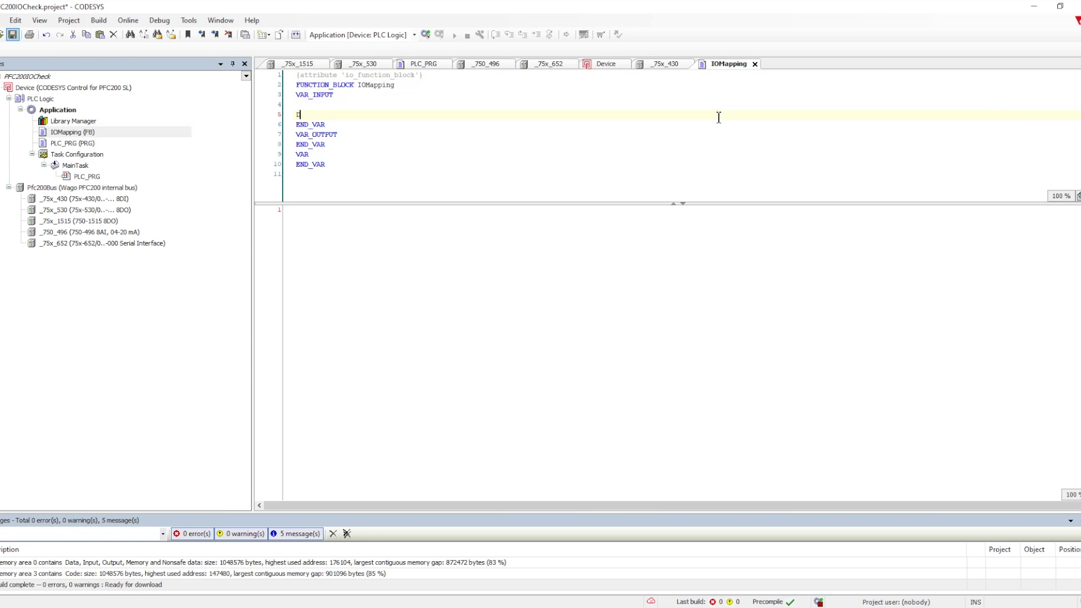
{"action": "type", "text": "I1:Bool;"}
{"action": "key", "text": "Return"}
{"action": "type", "text": "DI2:B"}
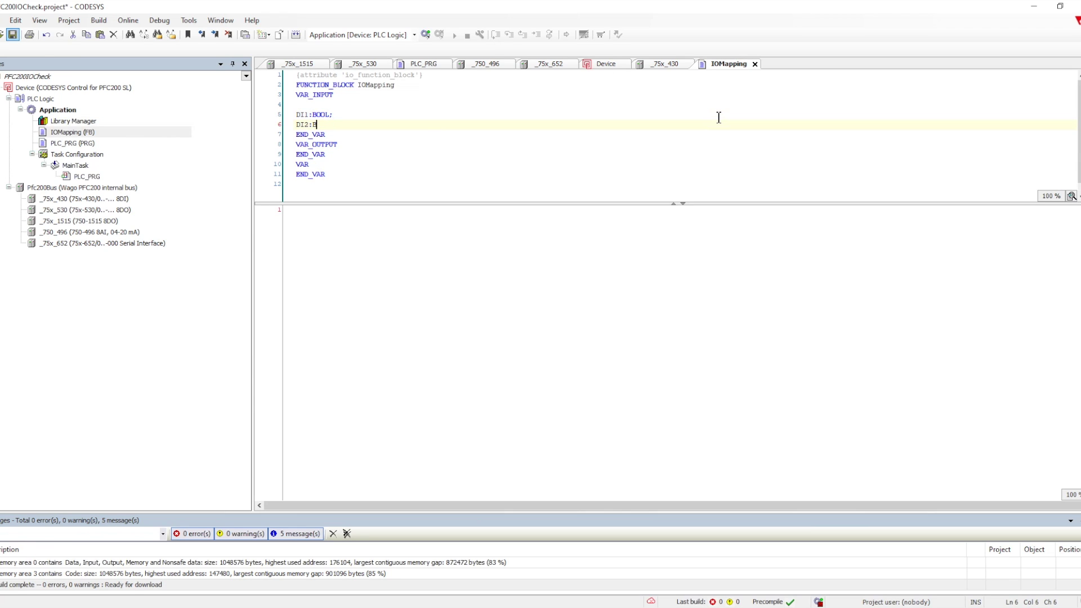
{"action": "type", "text": "ool;"}
{"action": "key", "text": "Return"}
{"action": "key", "text": "Down"}
{"action": "key", "text": "Down"}
{"action": "key", "text": "Down"}
{"action": "key", "text": "Down"}
{"action": "key", "text": "End"}
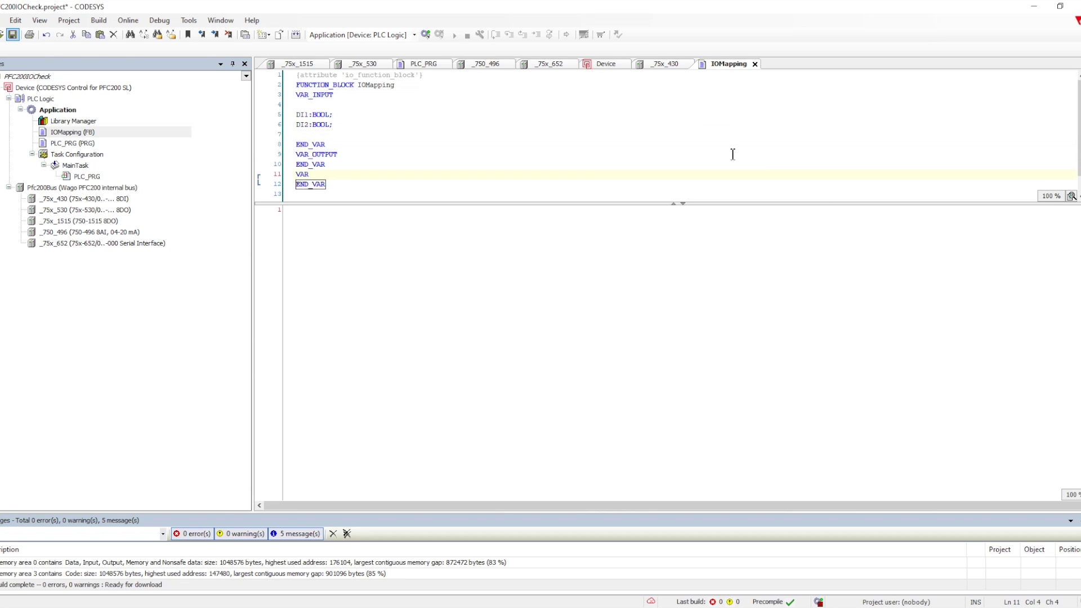
Step: Save the project and bring up the function-block picker for the _75x_430 channels
{"action": "key", "text": "ctrl+s"}
{"action": "left_click", "coordinate": [664, 64]}
{"action": "left_click", "coordinate": [729, 82]}
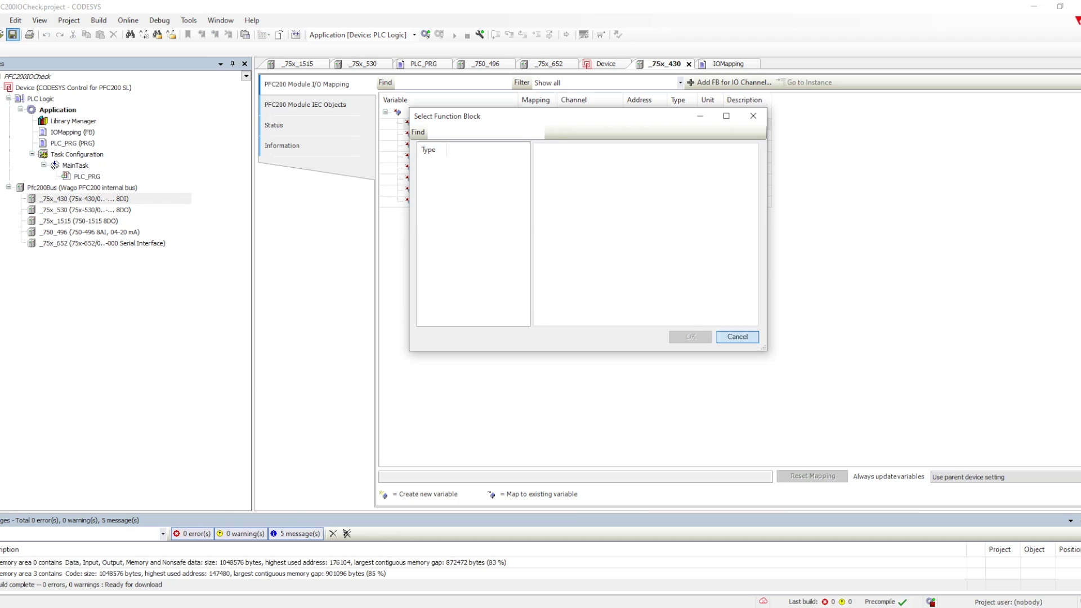
Step: Copy the attribute onto line 4 under VAR_INPUT as {attribute 'io_function_block_mapping'}
{"action": "key", "text": "Escape"}
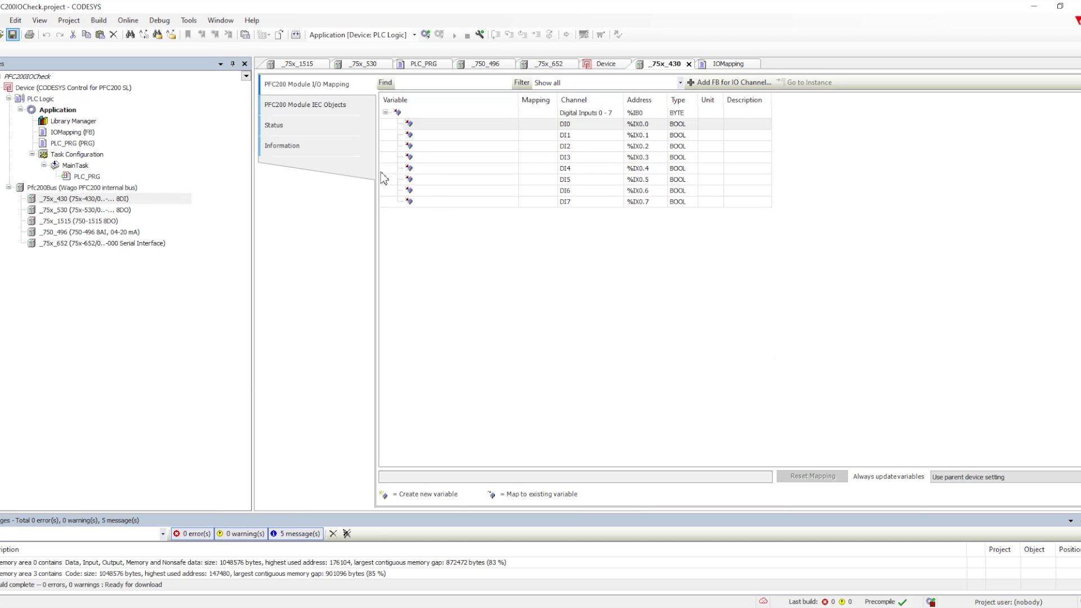
{"action": "double_click", "coordinate": [72, 131]}
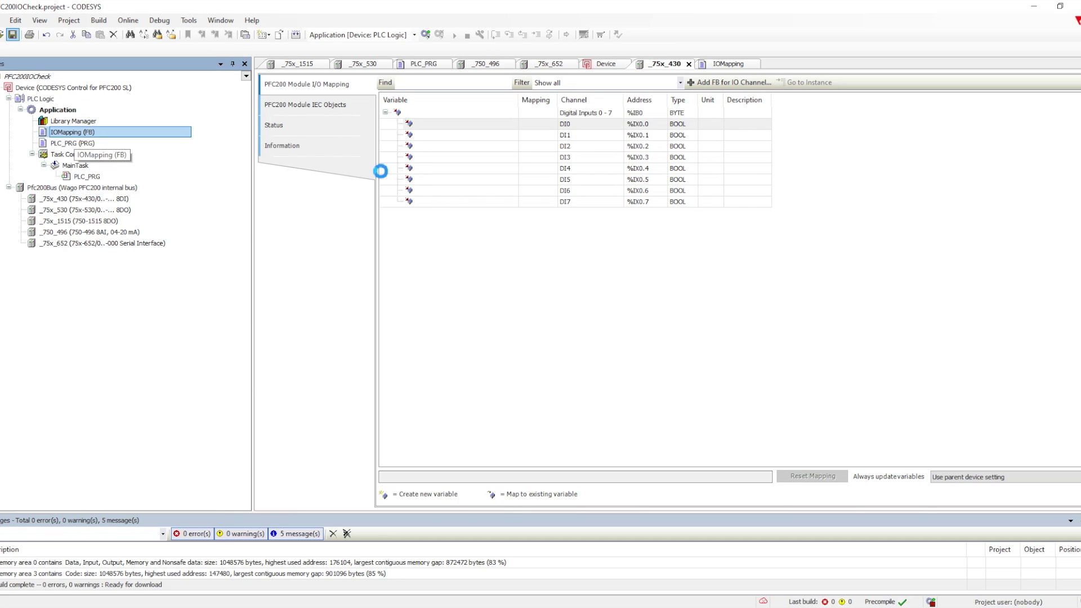
{"action": "left_click", "coordinate": [381, 176]}
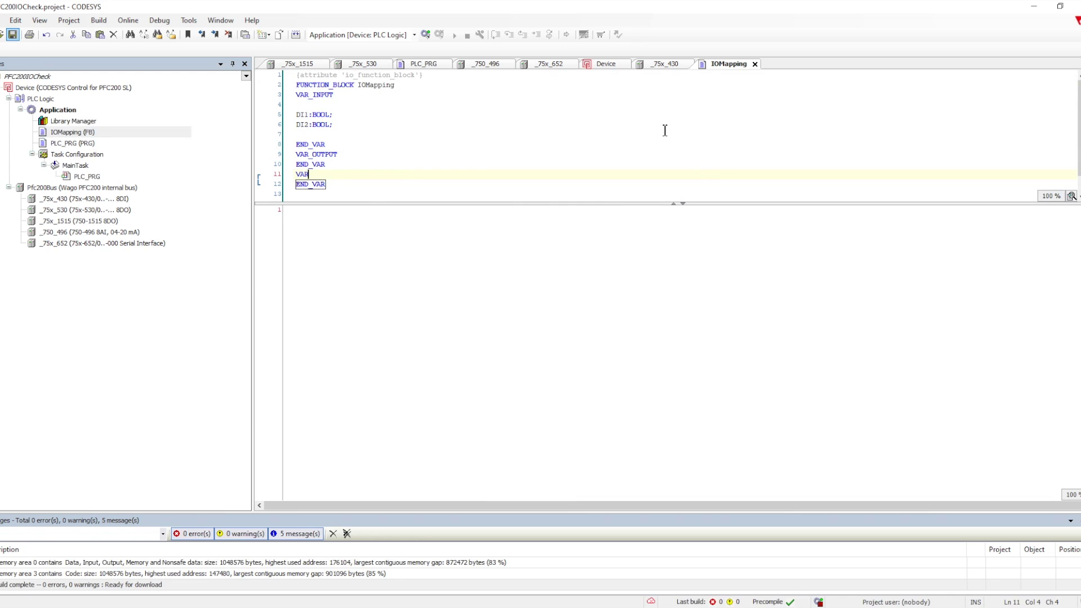
{"action": "left_click_drag", "start_coordinate": [436, 75], "coordinate": [297, 74]}
{"action": "key", "text": "ctrl+c"}
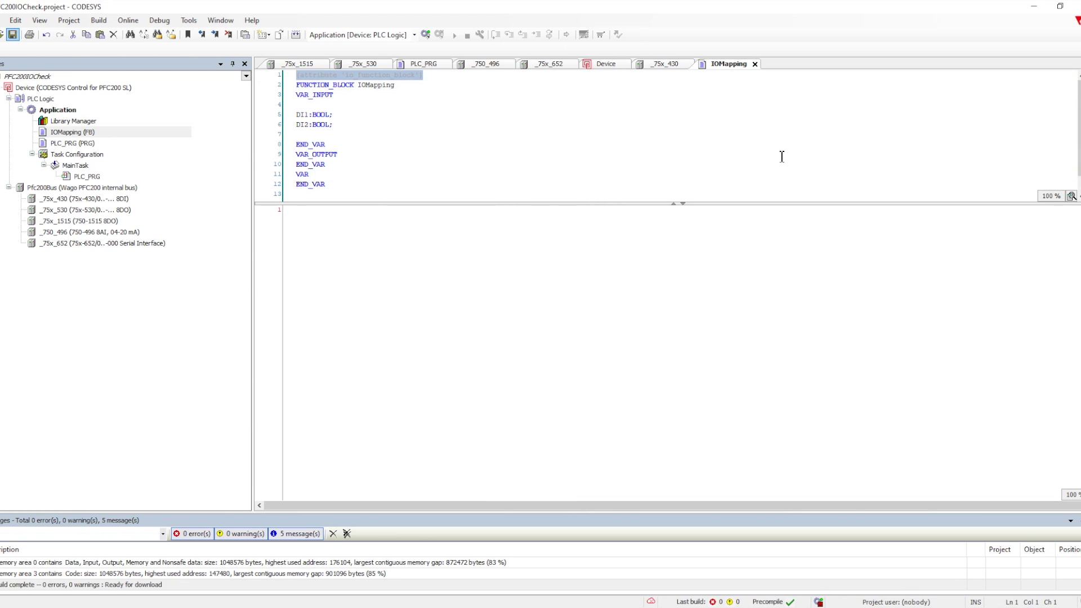
{"action": "left_click", "coordinate": [661, 105]}
{"action": "key", "text": "ctrl+v"}
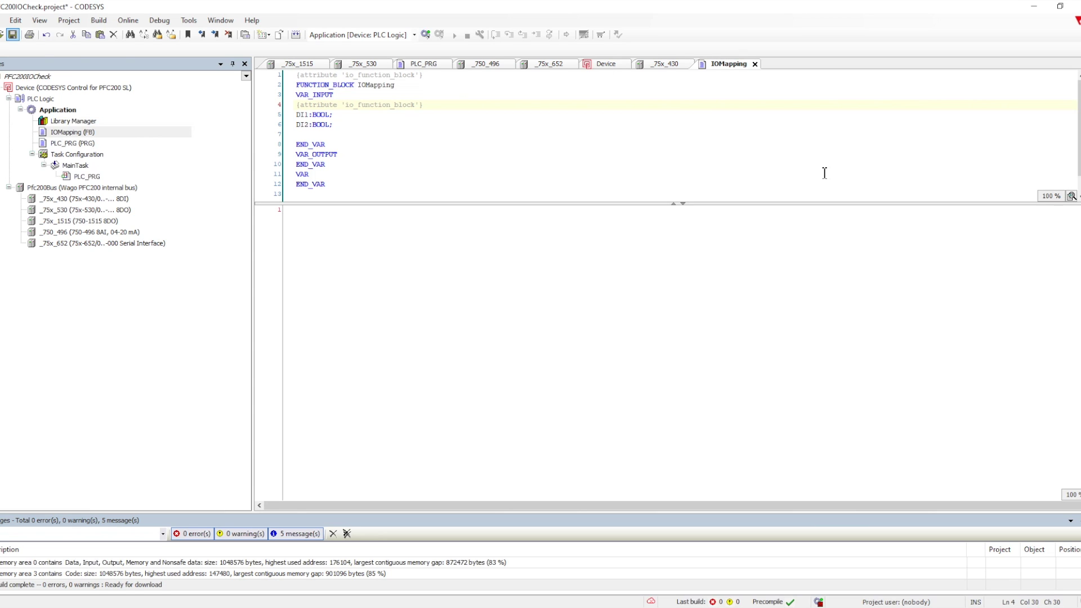
{"action": "type", "text": "_mapping"}
{"action": "key", "text": "Down"}
{"action": "key", "text": "Down"}
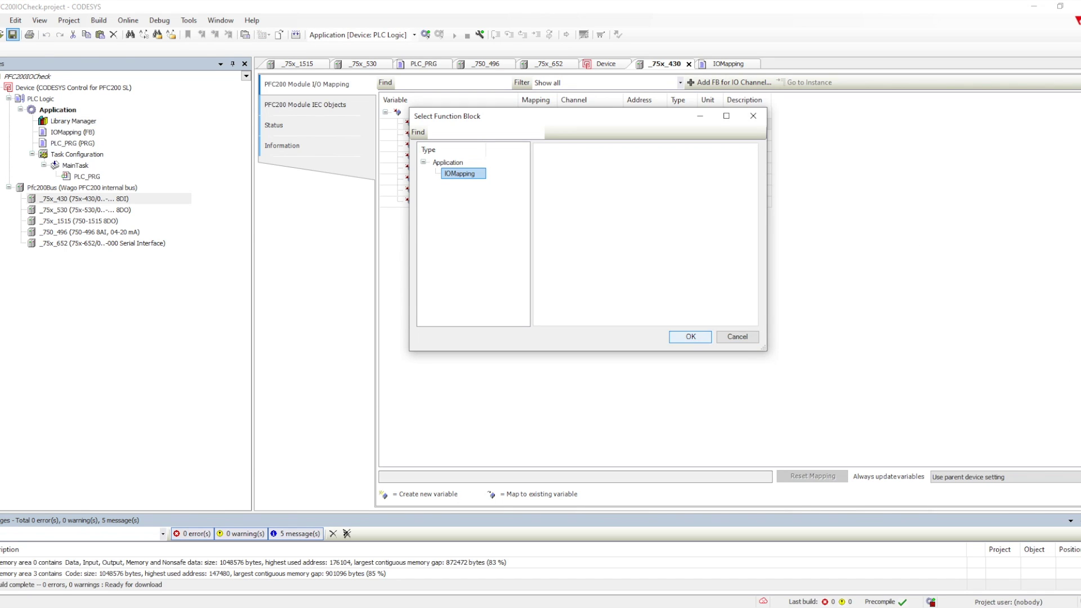
Step: Map DI0 and DI4 to DI1 of new instances _75x_430_IOMapping and _75x_430_IOMapping_1
{"action": "left_click", "coordinate": [690, 337]}
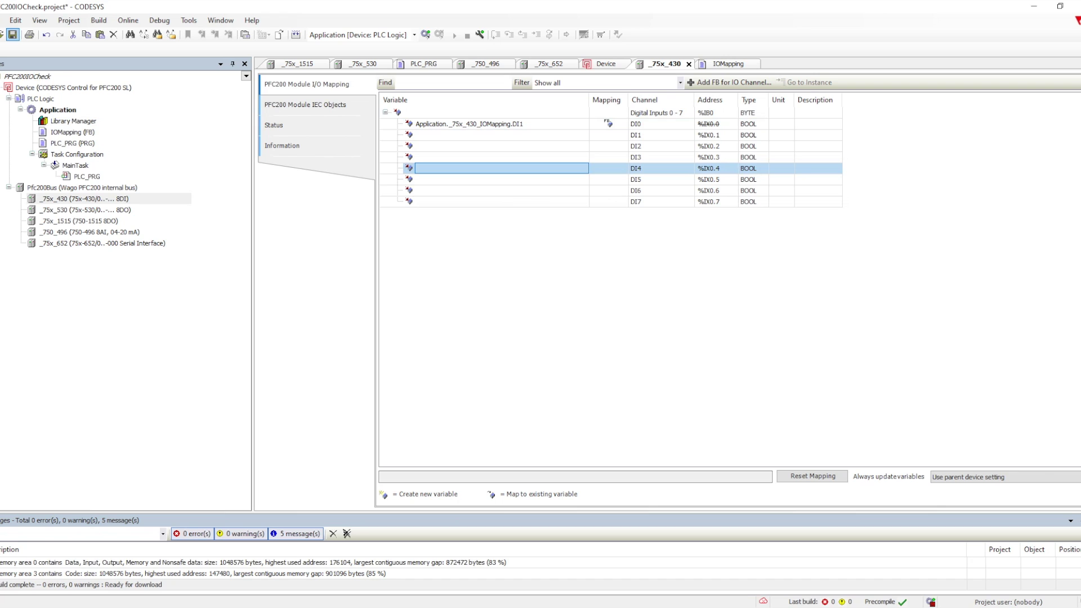
{"action": "left_click", "coordinate": [729, 82]}
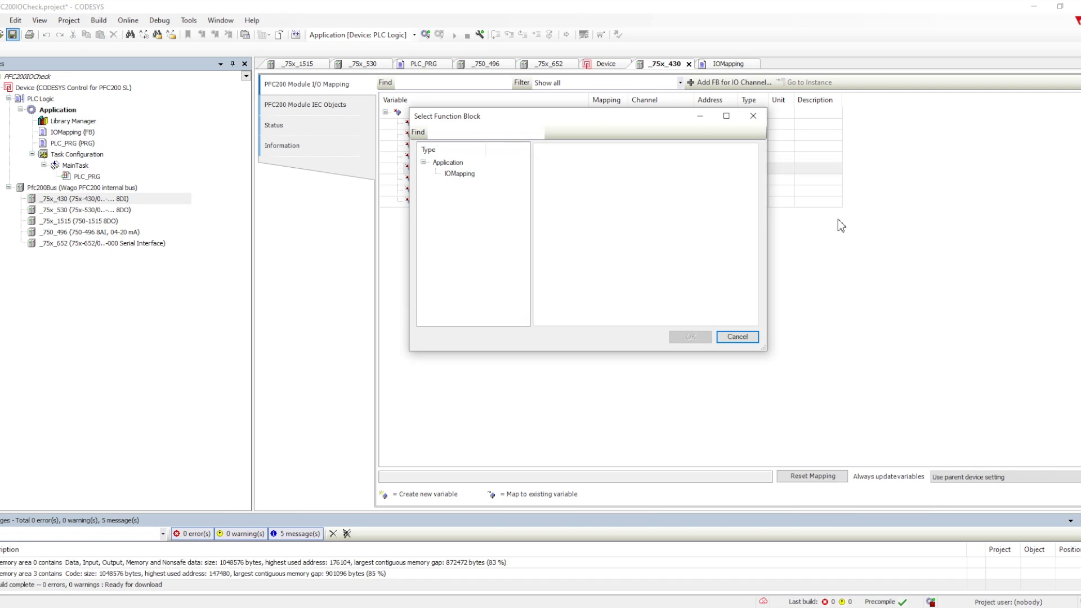
{"action": "left_click", "coordinate": [691, 336]}
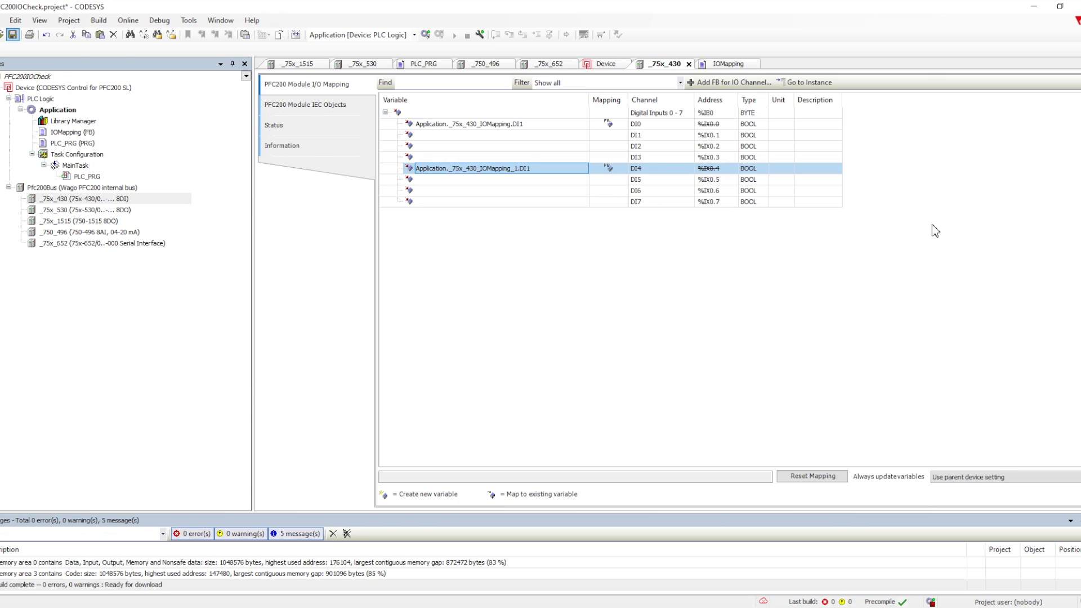
{"action": "key", "text": "Down"}
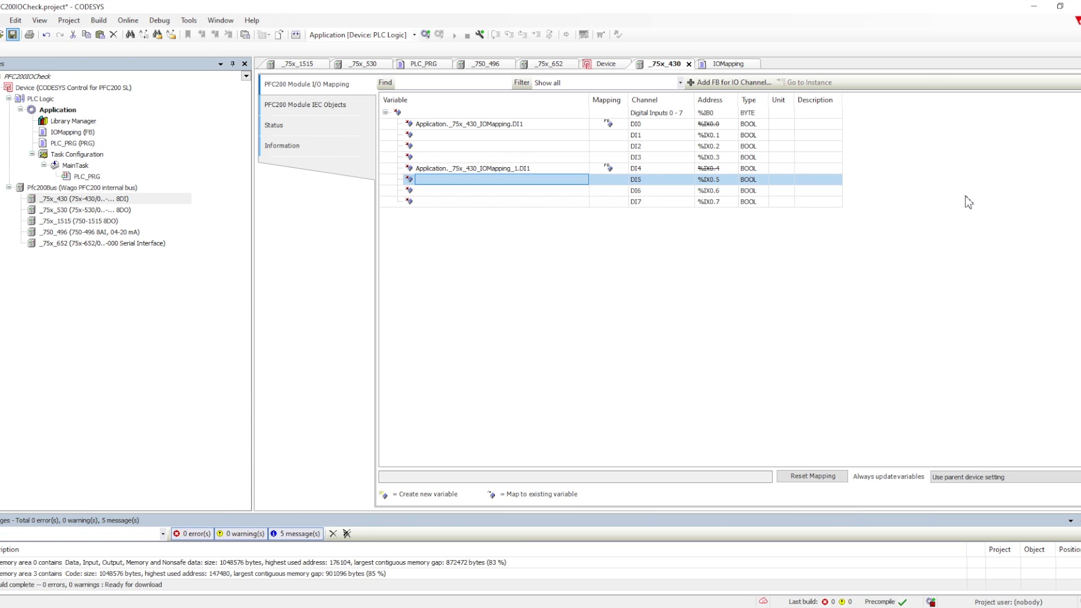
{"action": "key", "text": "Up"}
{"action": "key", "text": "Up"}
{"action": "key", "text": "Up"}
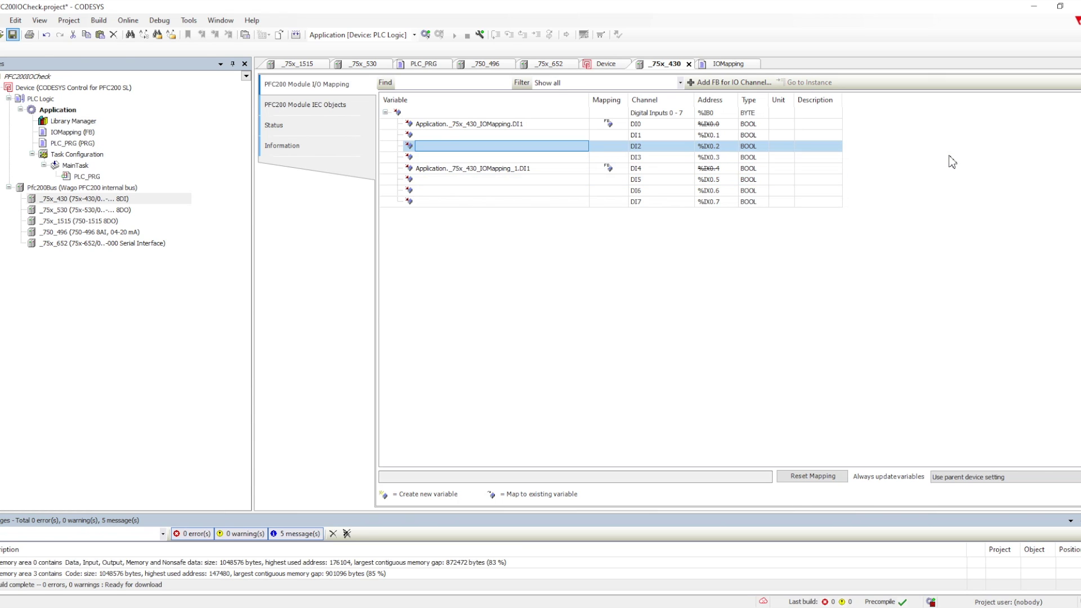
Step: Paste DI0's variable path into DI2's Variable cell and edit its ending
{"action": "key", "text": "Up"}
{"action": "key", "text": "Up"}
{"action": "key", "text": "space"}
{"action": "key", "text": "ctrl+c"}
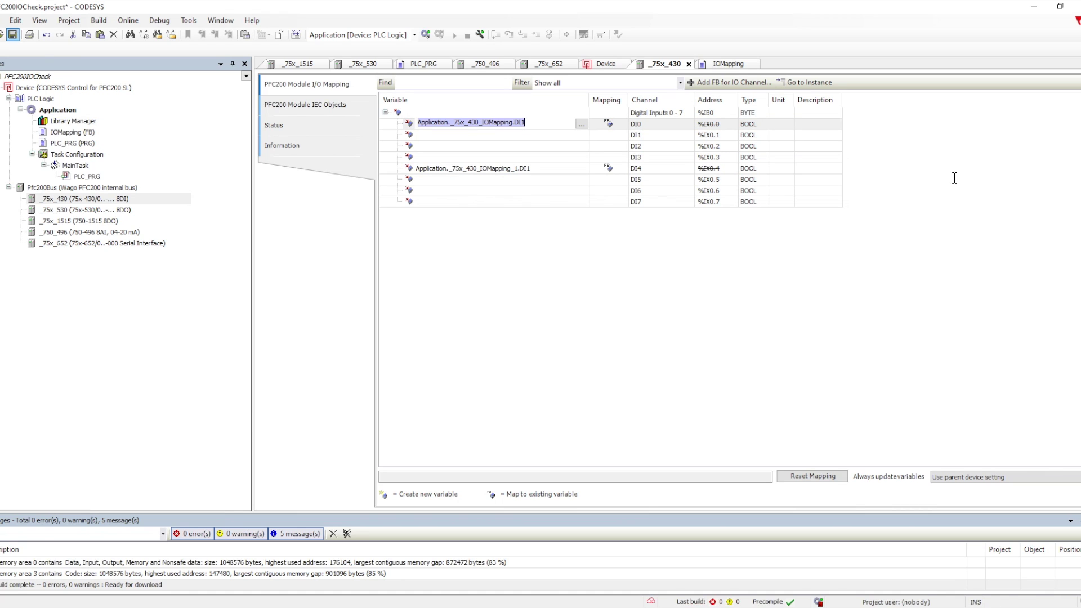
{"action": "key", "text": "Escape"}
{"action": "key", "text": "Down"}
{"action": "key", "text": "Down"}
{"action": "key", "text": "space"}
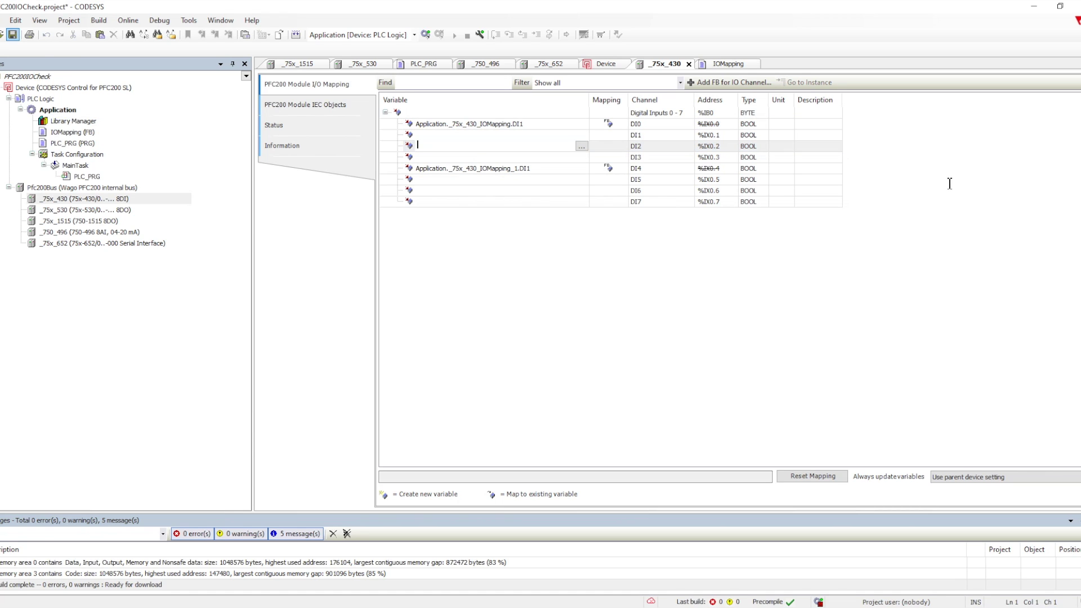
{"action": "key", "text": "ctrl+v"}
{"action": "key", "text": "BackSpace"}
{"action": "key", "text": "BackSpace"}
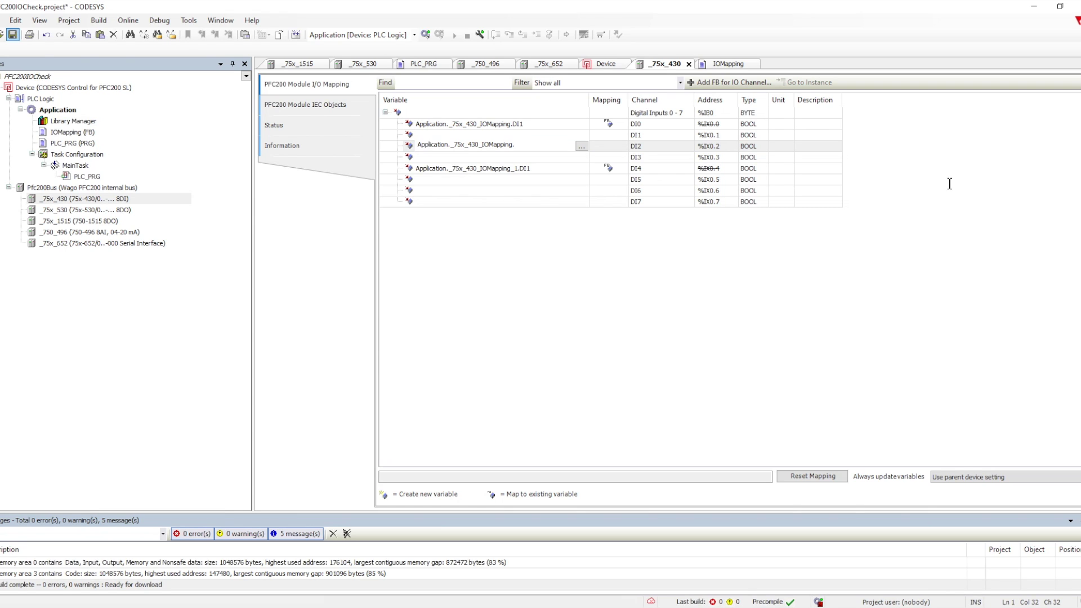
{"action": "type", "text": "."}
{"action": "type", "text": ".DI2"}
{"action": "key", "text": "Return"}
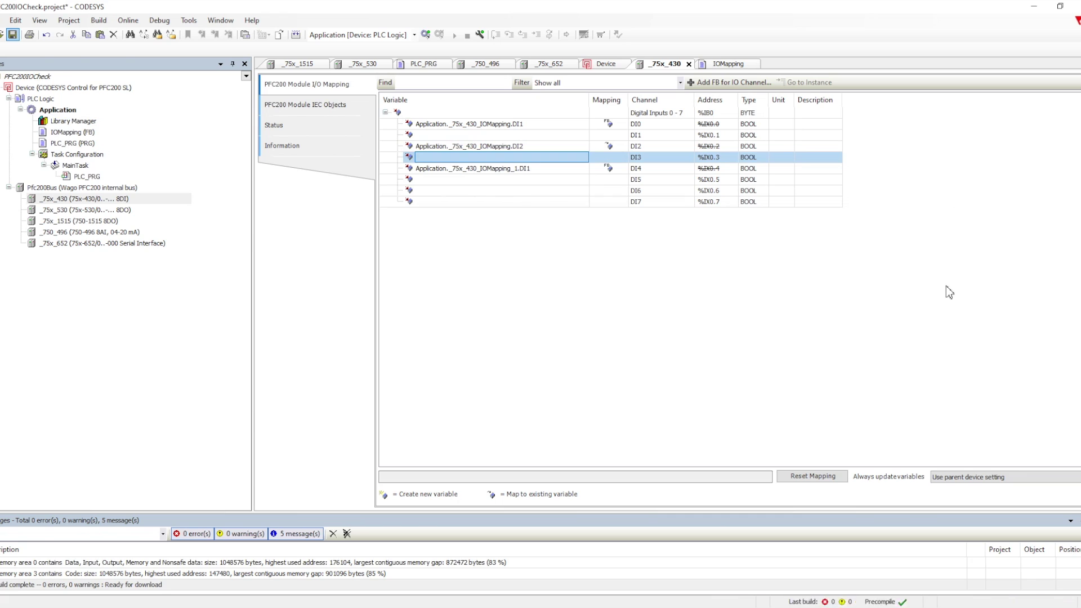
Step: Correct DI2's variable to Application._75x_430_IOMapping.DI2
{"action": "left_click", "coordinate": [971, 196]}
{"action": "double_click", "coordinate": [970, 188]}
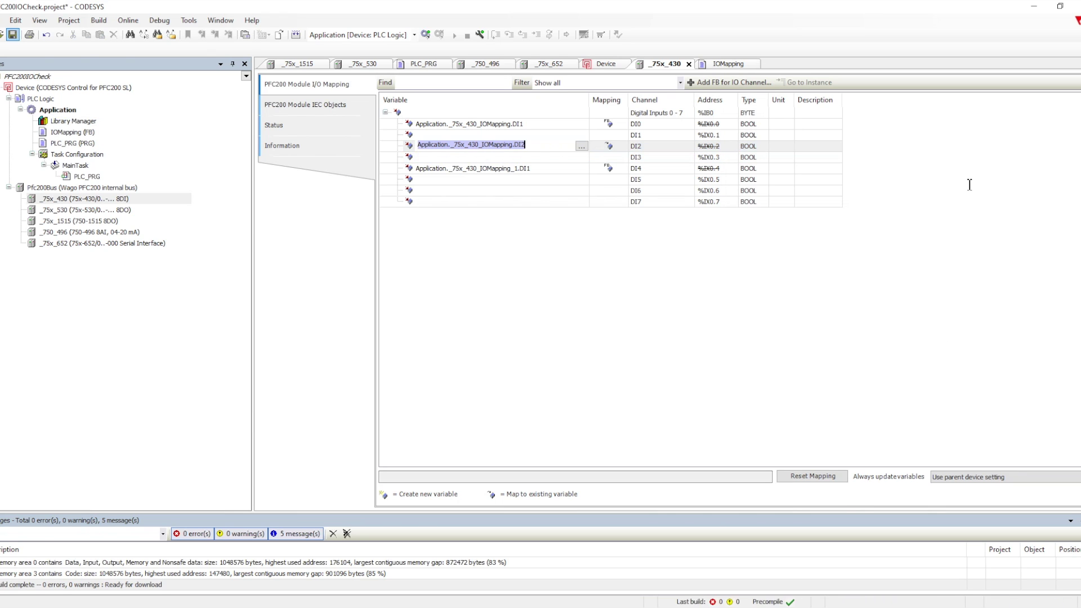
{"action": "left_click", "coordinate": [957, 179]}
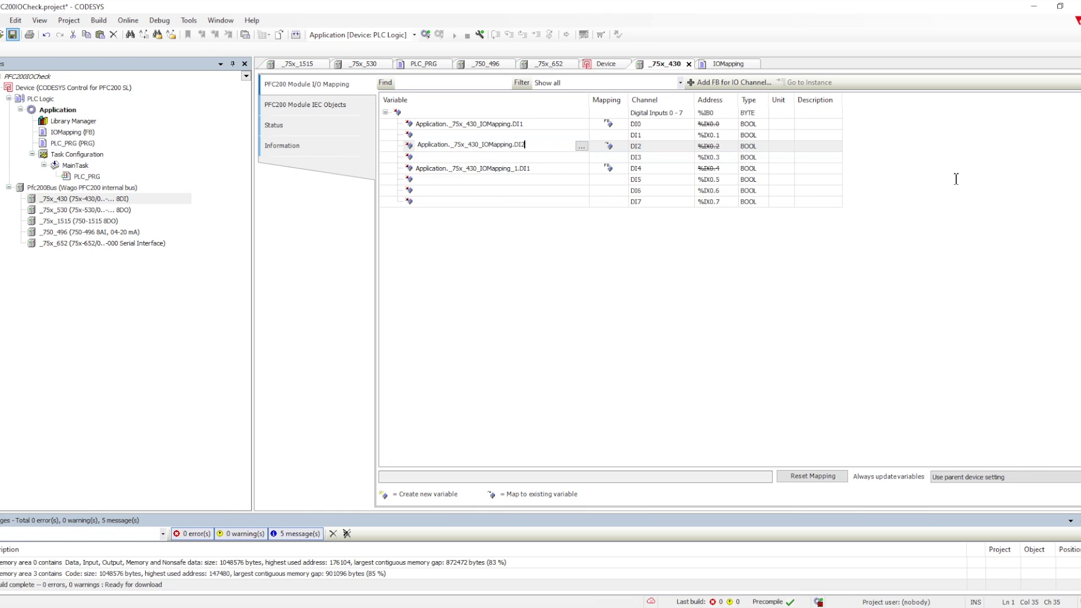
{"action": "key", "text": "BackSpace"}
{"action": "key", "text": "BackSpace"}
{"action": "key", "text": "BackSpace"}
{"action": "key", "text": "BackSpace"}
{"action": "type", "text": ".DI2"}
{"action": "key", "text": "Return"}
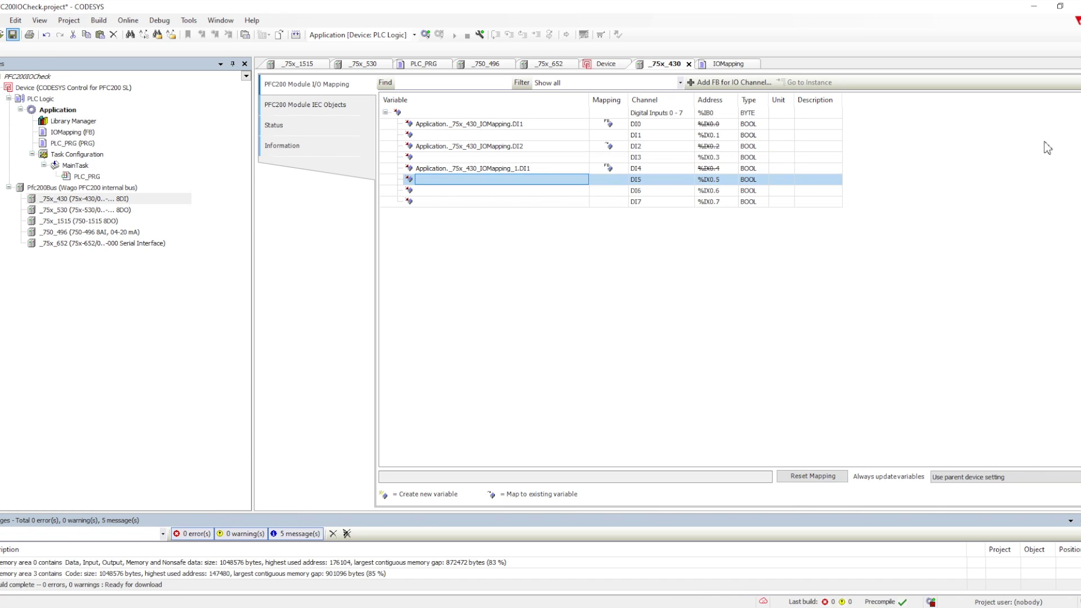
Step: Map channel DI5 to a third instance, Application._75x_430_IOMapping_2.DI1
{"action": "left_click", "coordinate": [729, 82]}
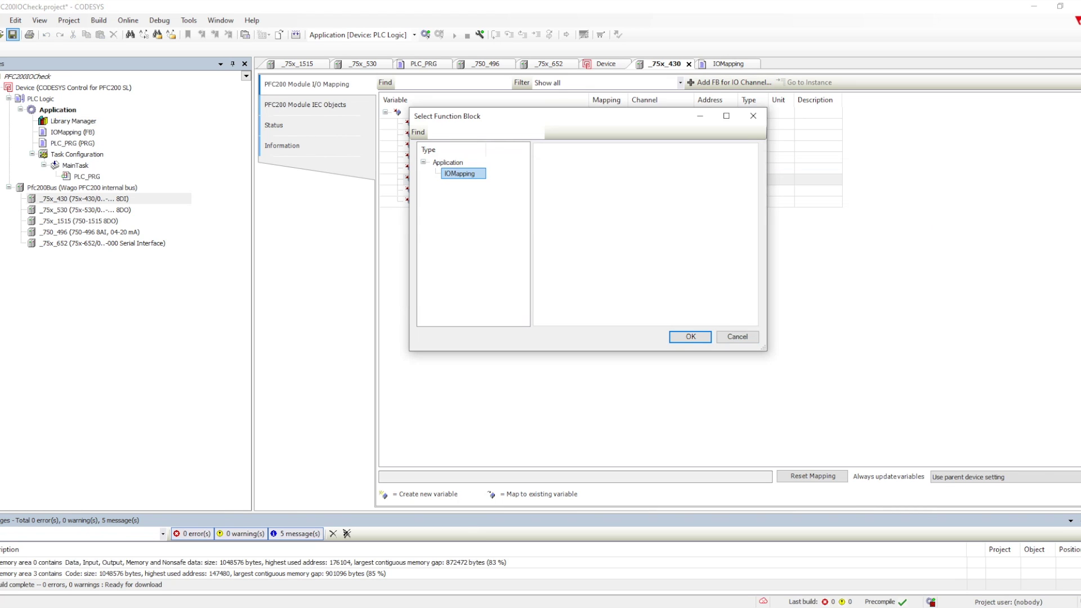
{"action": "key", "text": "Return"}
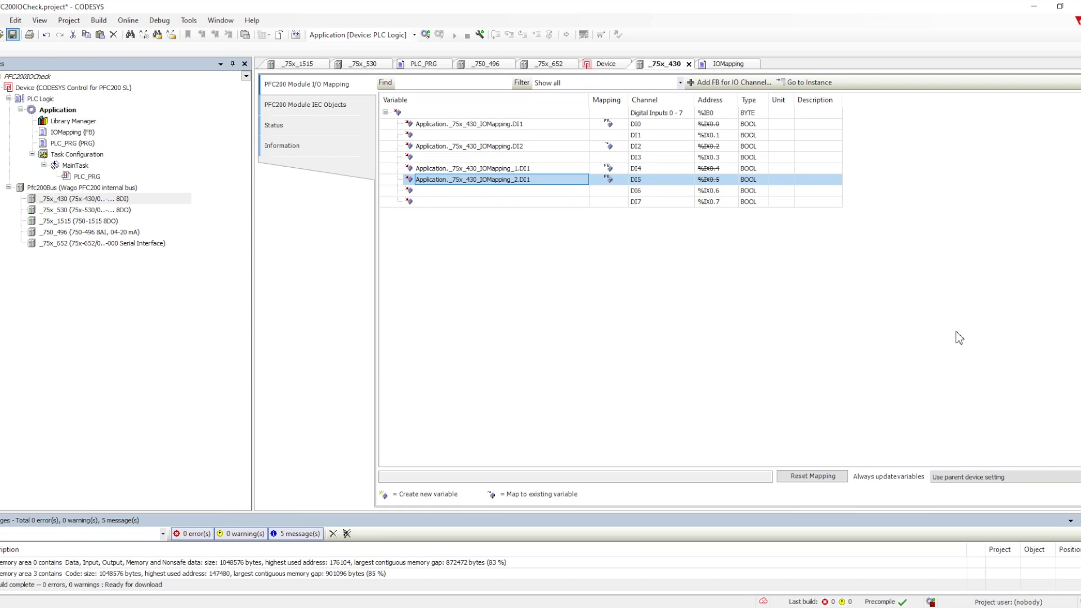
{"action": "left_click", "coordinate": [1017, 251]}
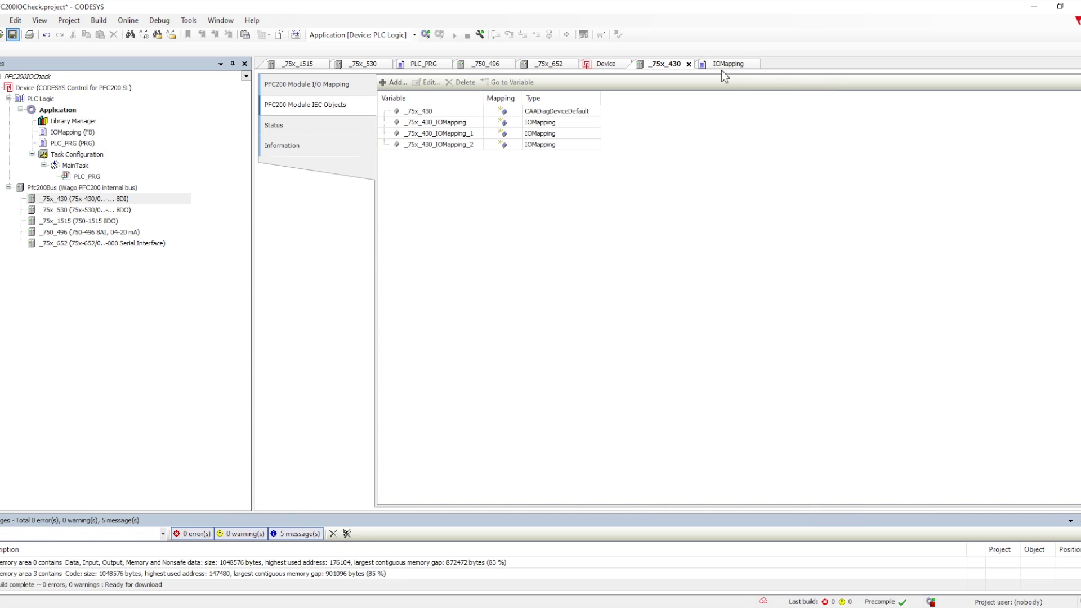
Step: Log in to the PFC200, download the updated application, and start it
{"action": "key", "text": "alt+F8"}
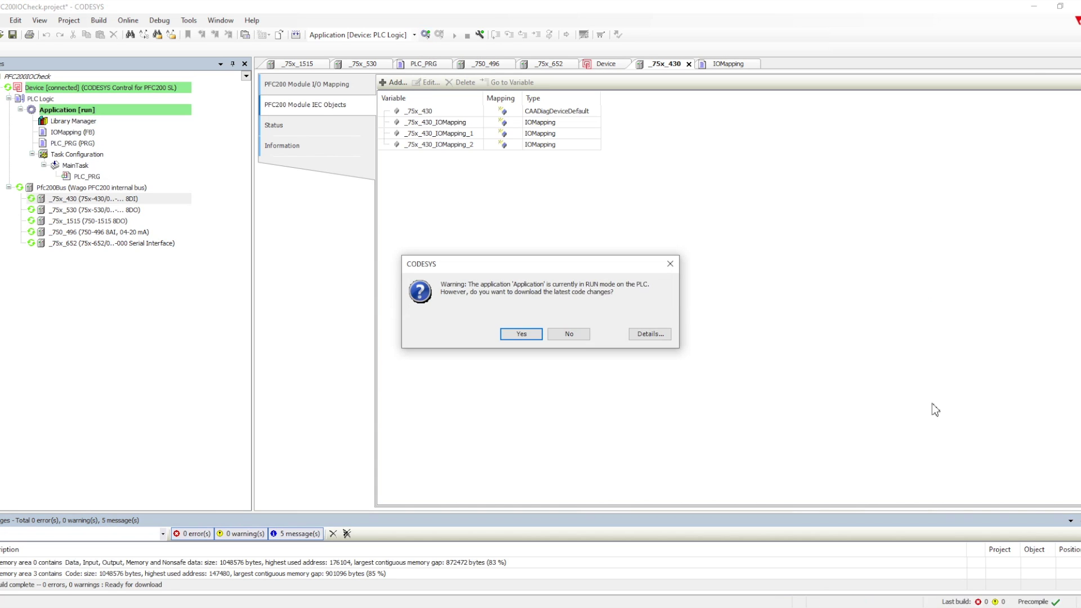
{"action": "key", "text": "Return"}
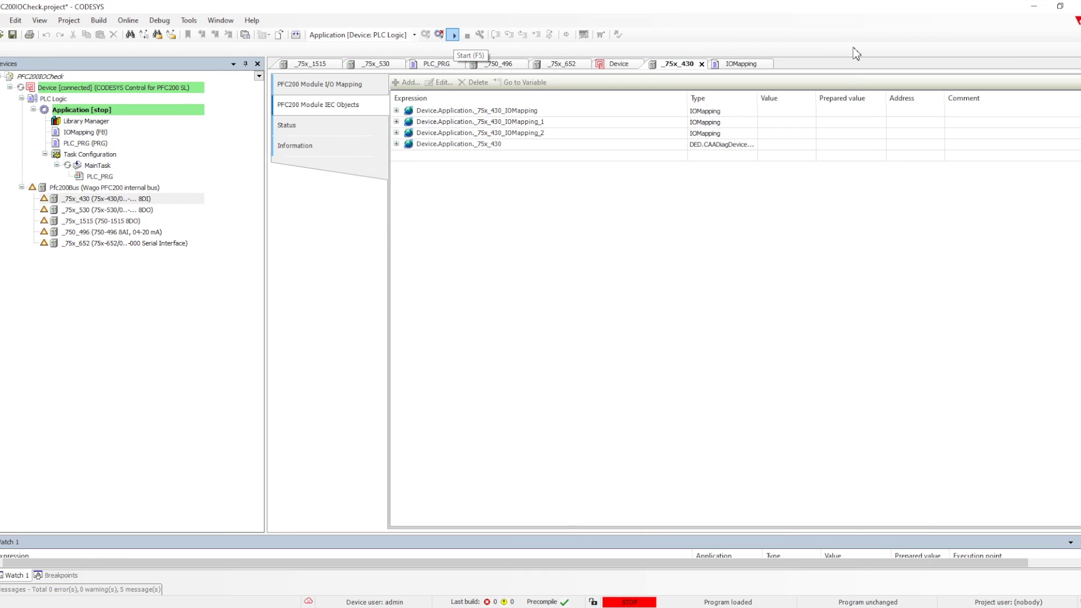
{"action": "left_click", "coordinate": [453, 36]}
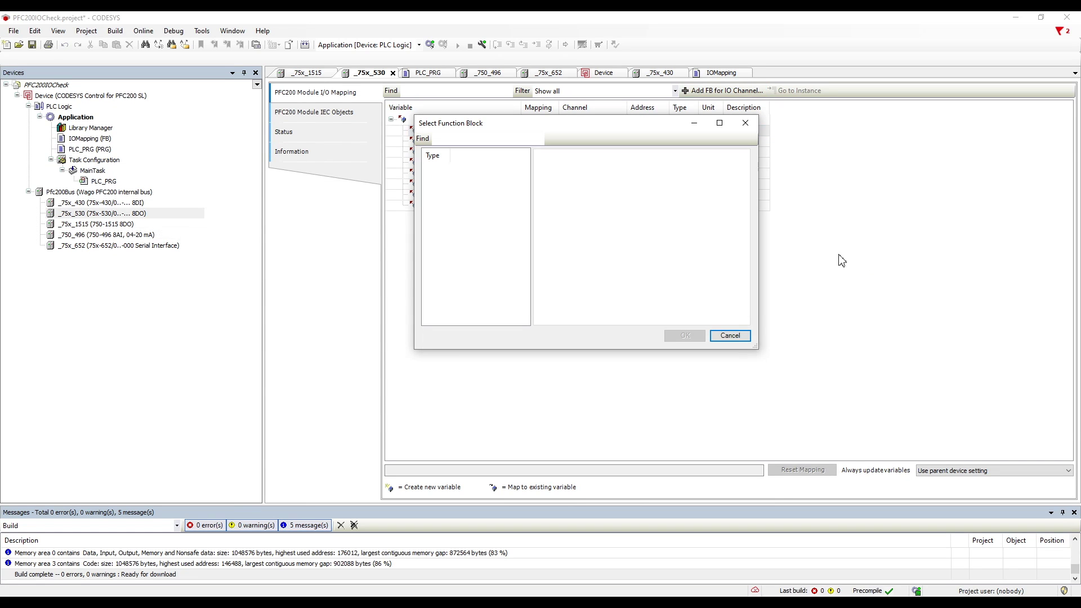
Step: Add a BOOL output DO1 tagged io_function_block_mapping under VAR_OUTPUT and save the project
{"action": "left_click", "coordinate": [731, 335]}
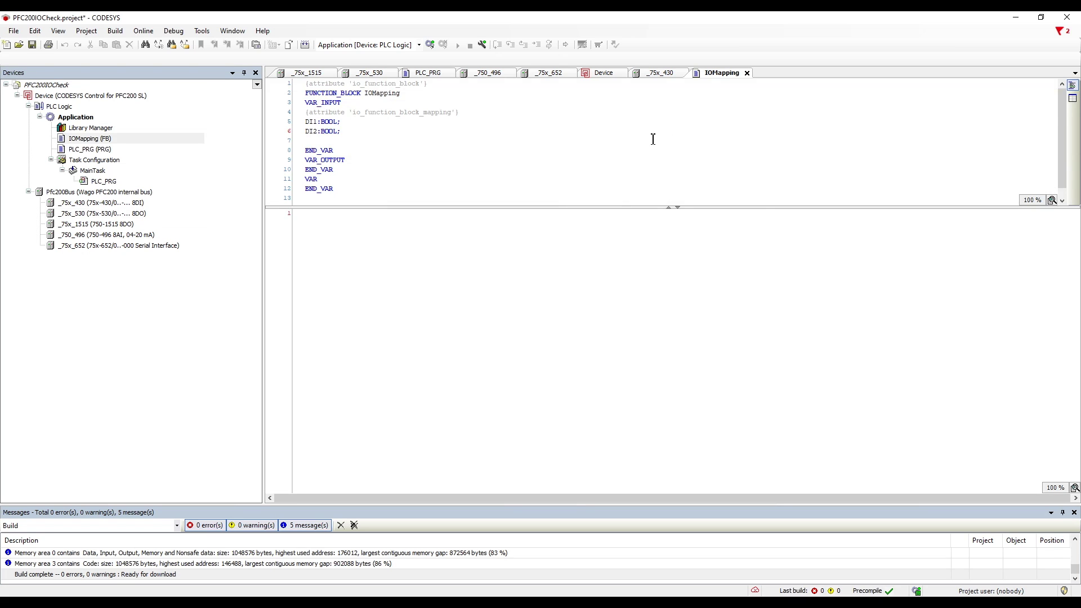
{"action": "key", "text": "ctrl+z"}
{"action": "key", "text": "ctrl+c"}
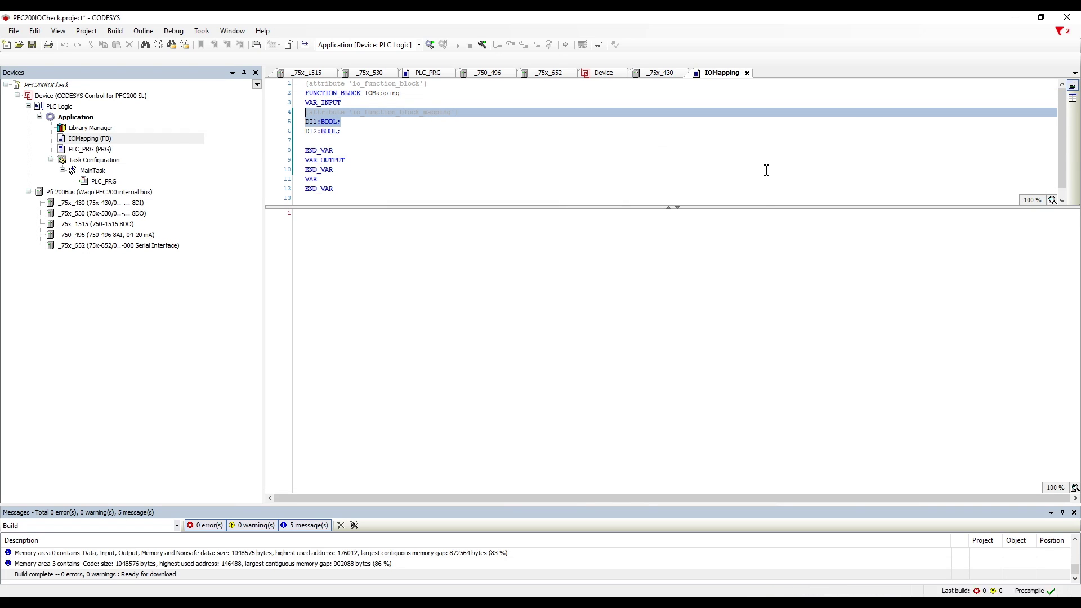
{"action": "key", "text": "Down"}
{"action": "key", "text": "Down"}
{"action": "key", "text": "Down"}
{"action": "key", "text": "Down"}
{"action": "key", "text": "Down"}
{"action": "key", "text": "End"}
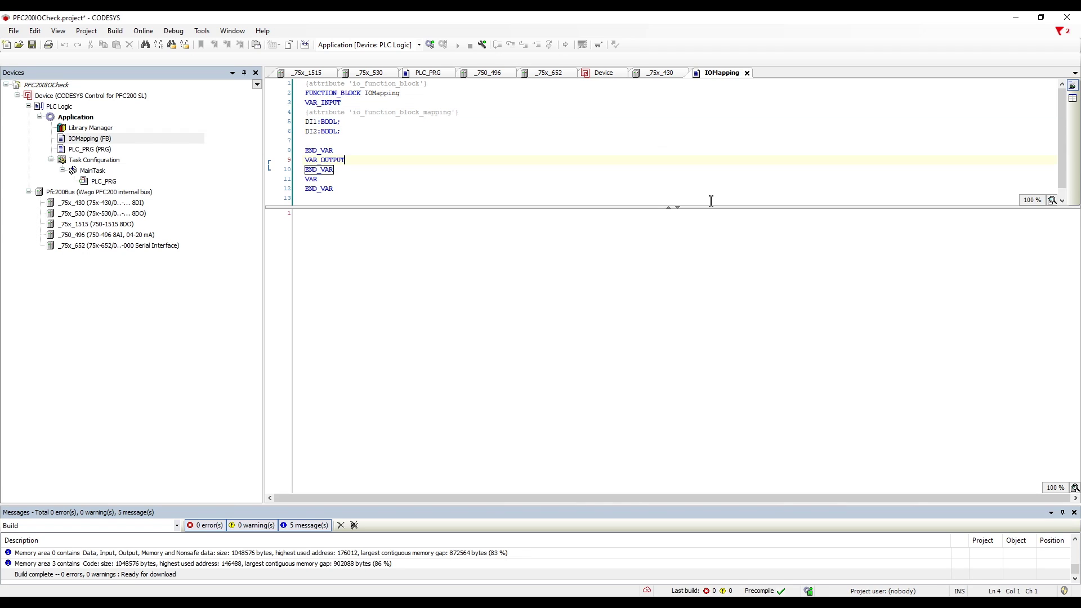
{"action": "key", "text": "Return"}
{"action": "key", "text": "ctrl+v"}
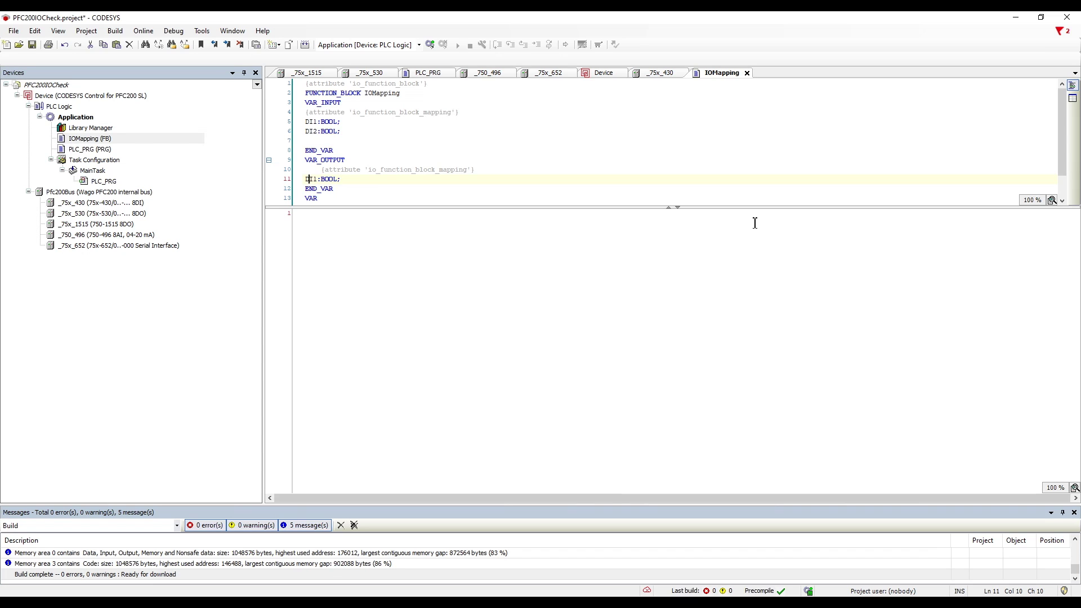
{"action": "key", "text": "Delete"}
{"action": "type", "text": "O"}
{"action": "key", "text": "End"}
{"action": "key", "text": "ctrl+s"}
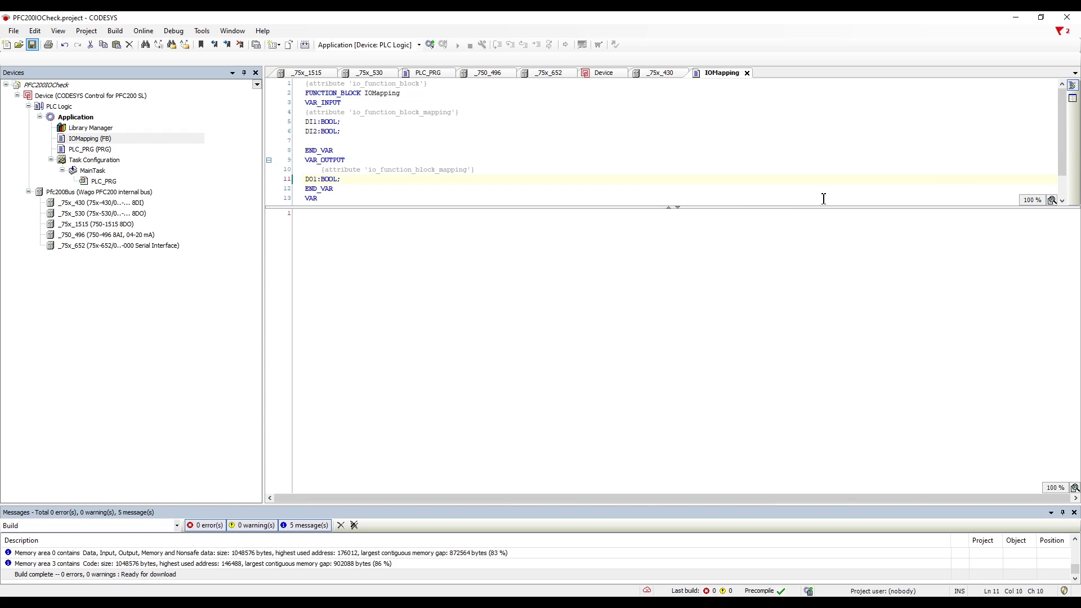
{"action": "key", "text": "ctrl+Tab"}
Step: Map DO0 of _75x_530 to a new IOMapping instance and jump to _75x_530_IOMapping
{"action": "left_click", "coordinate": [726, 92]}
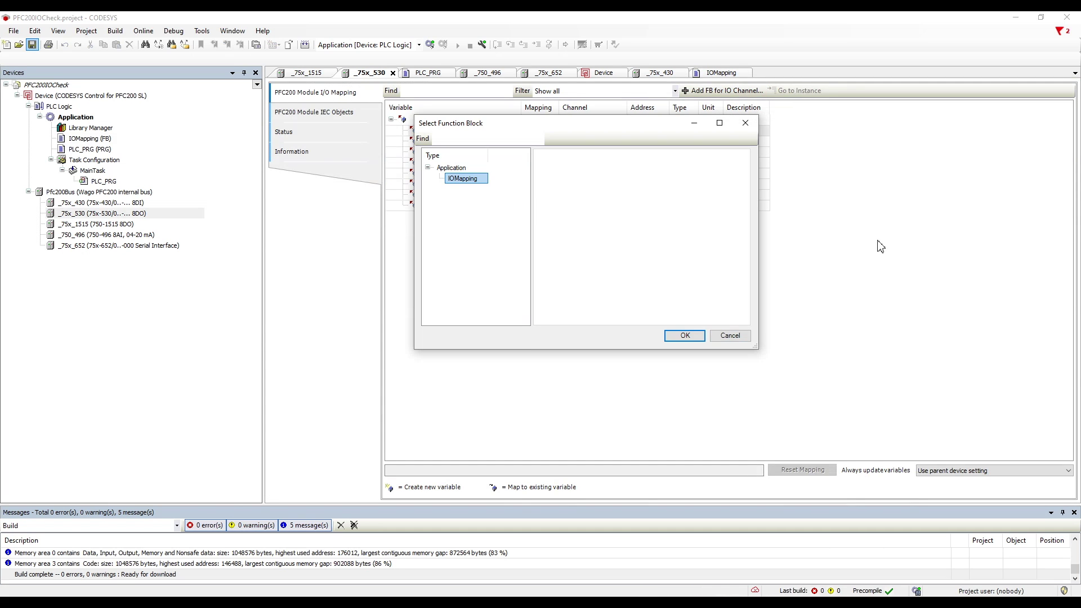
{"action": "key", "text": "Return"}
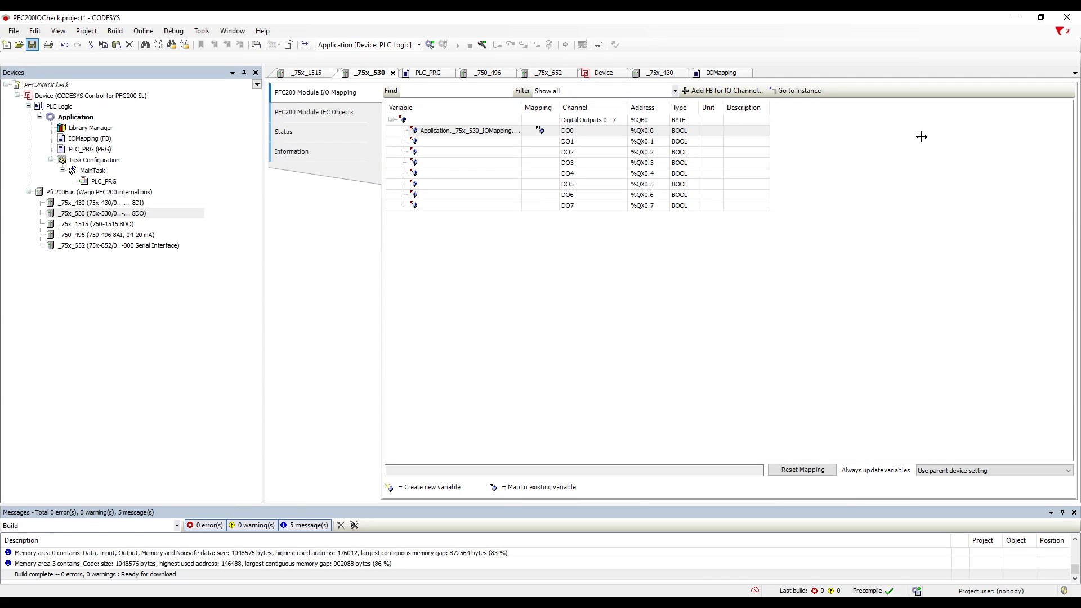
{"action": "double_click", "coordinate": [922, 135]}
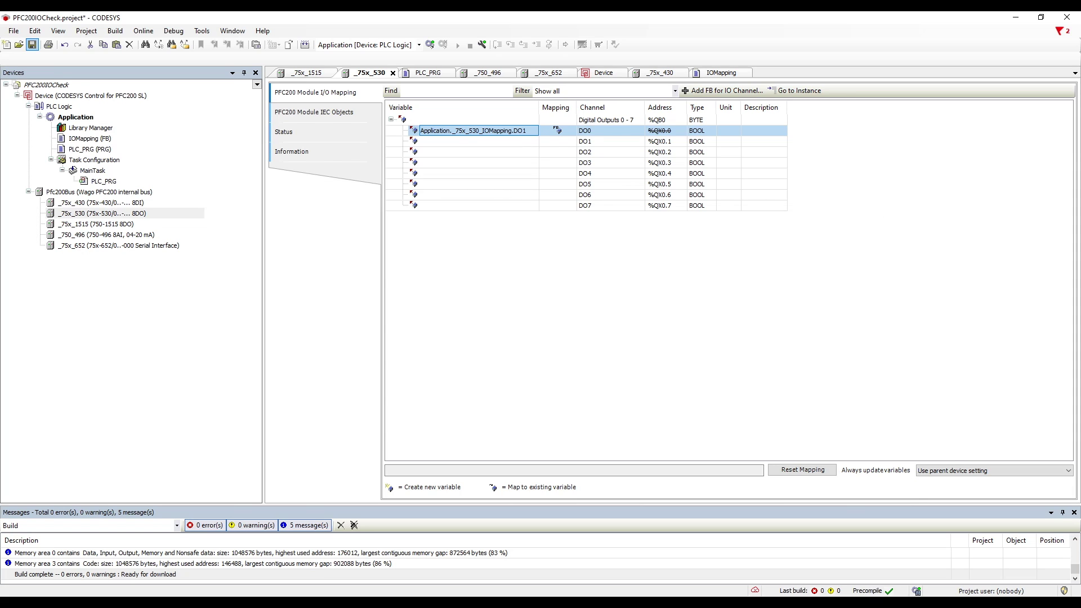
{"action": "left_click", "coordinate": [608, 292]}
{"action": "left_click", "coordinate": [698, 130]}
{"action": "left_click", "coordinate": [794, 91]}
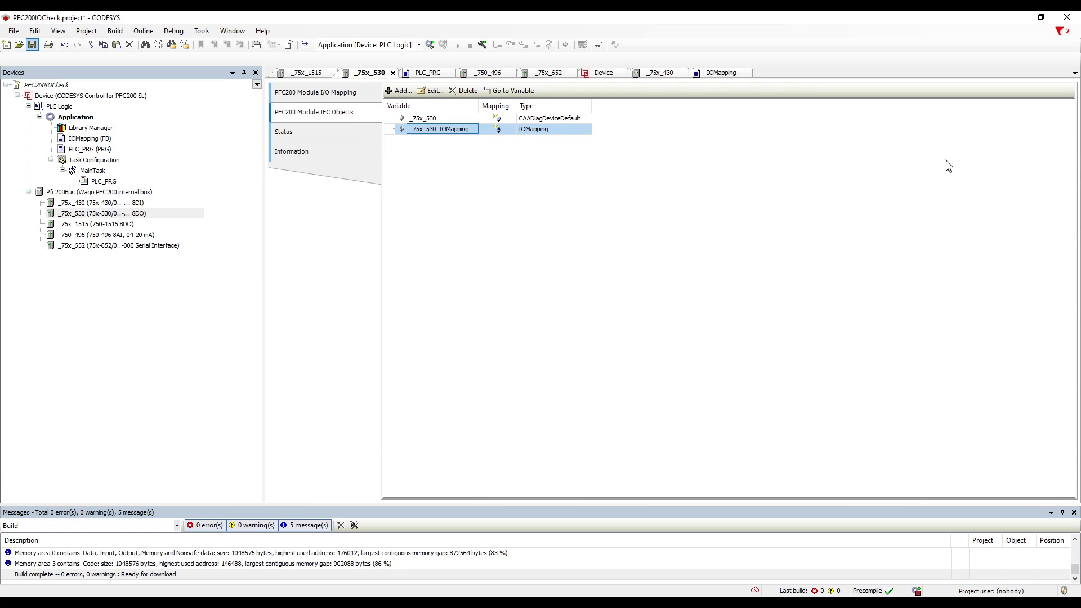
{"action": "key", "text": "alt+F8"}
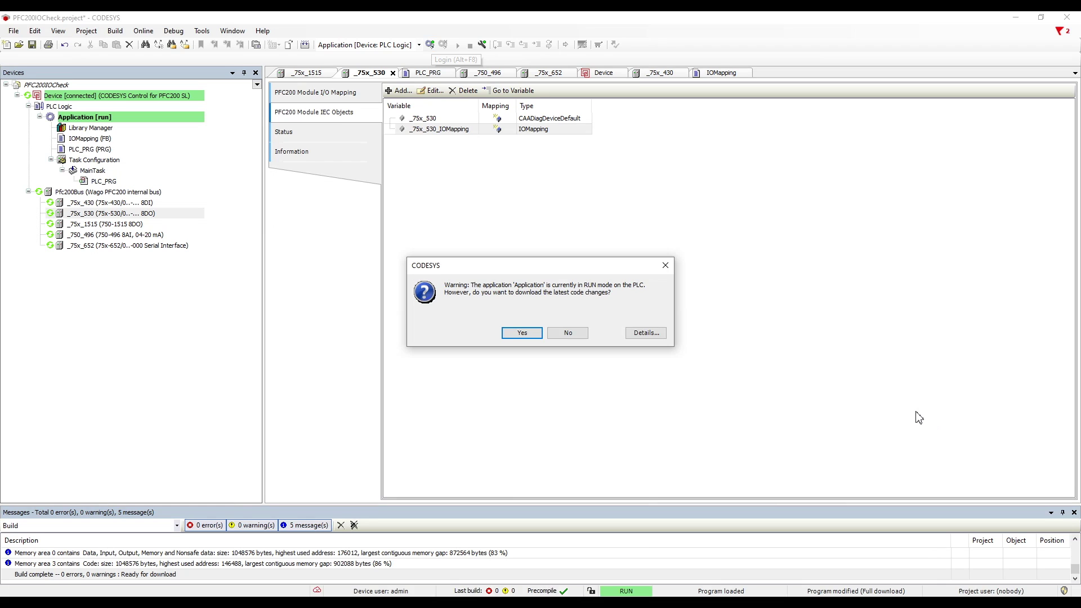
Step: Accept downloading the latest code changes to the PFC200
{"action": "key", "text": "Return"}
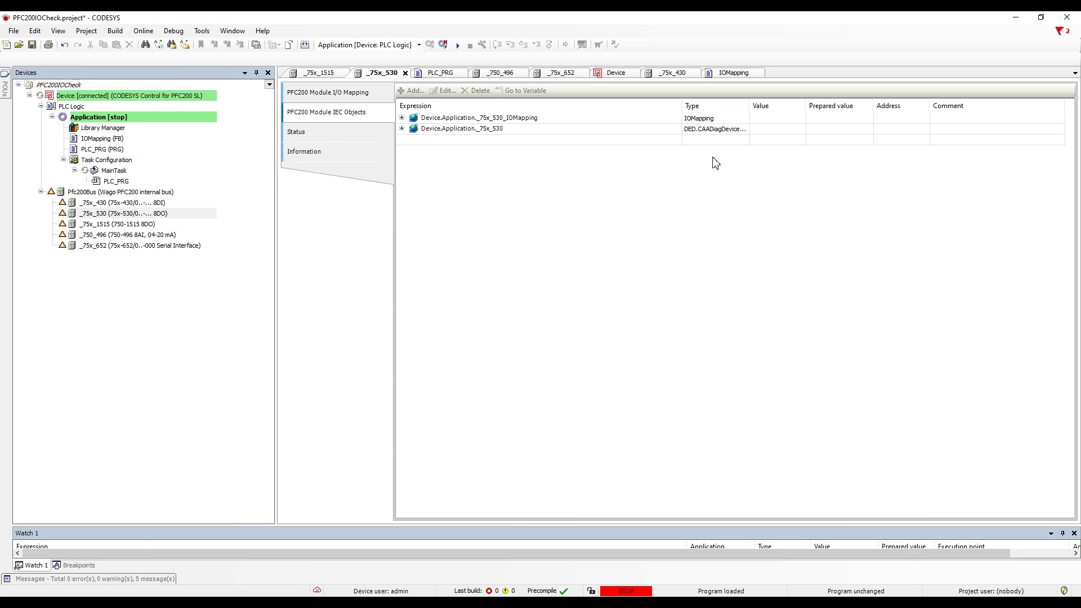
Step: Show the _75x_530 mapping online and float a widened _75x_430 mapping window beside it
{"action": "left_click", "coordinate": [337, 93]}
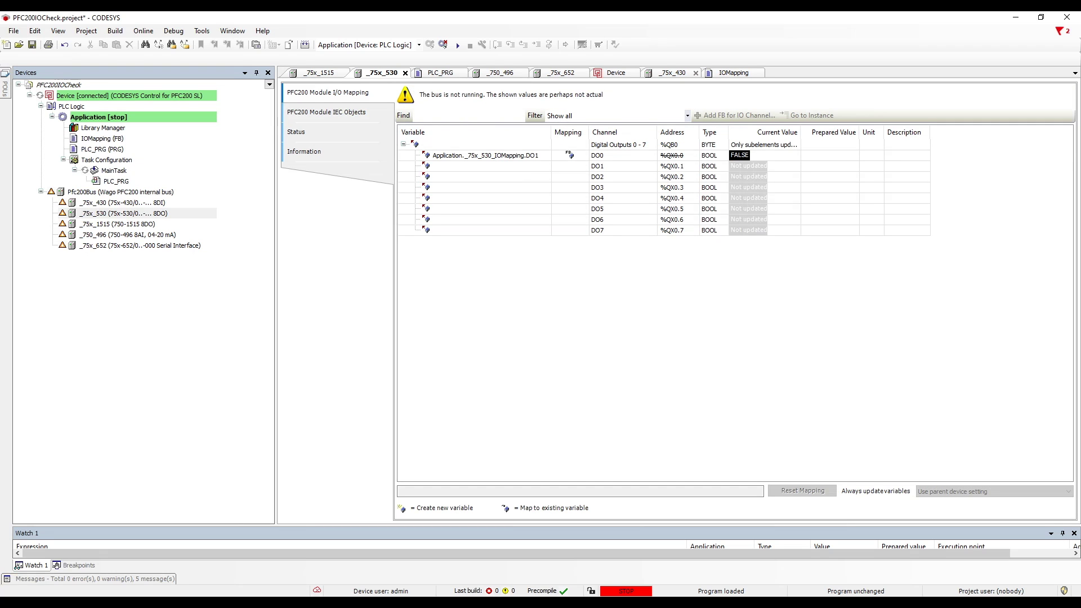
{"action": "left_click_drag", "start_coordinate": [672, 73], "coordinate": [823, 264]}
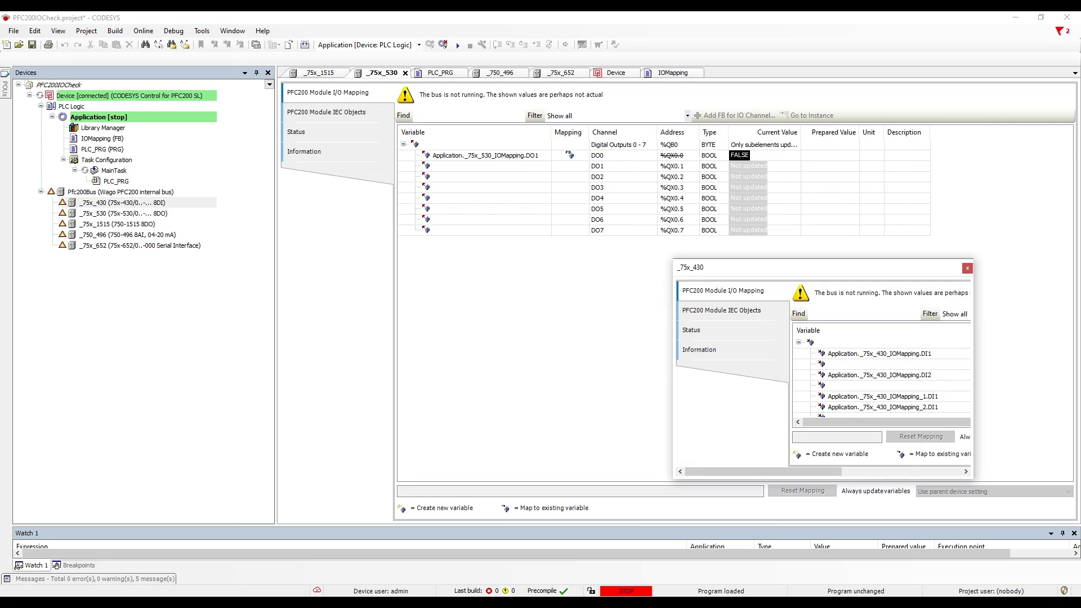
{"action": "left_click_drag", "start_coordinate": [856, 422], "coordinate": [937, 422]}
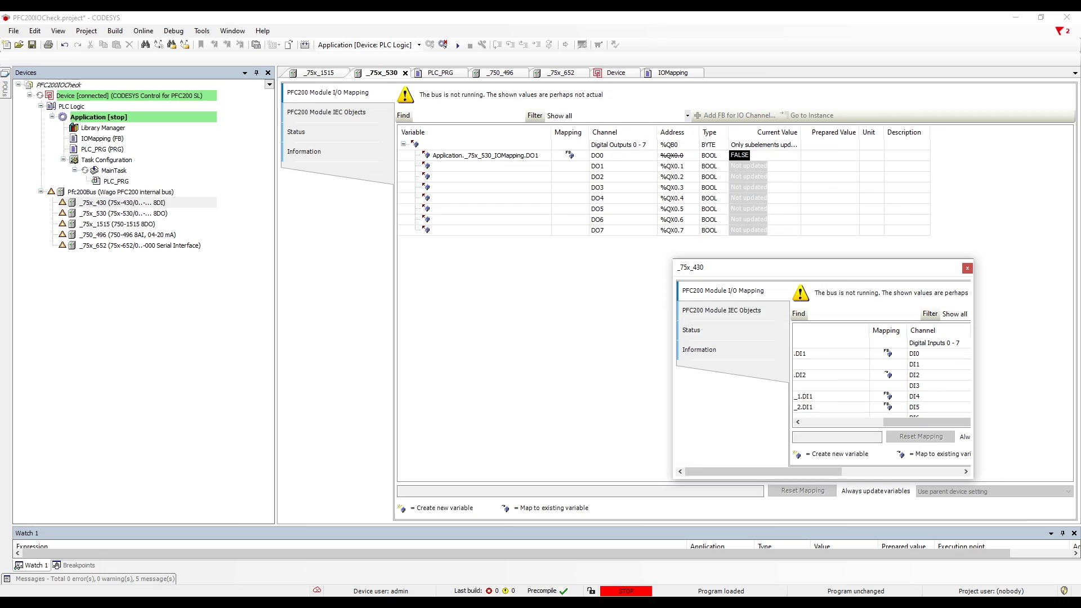
{"action": "left_click_drag", "start_coordinate": [673, 366], "coordinate": [437, 366]}
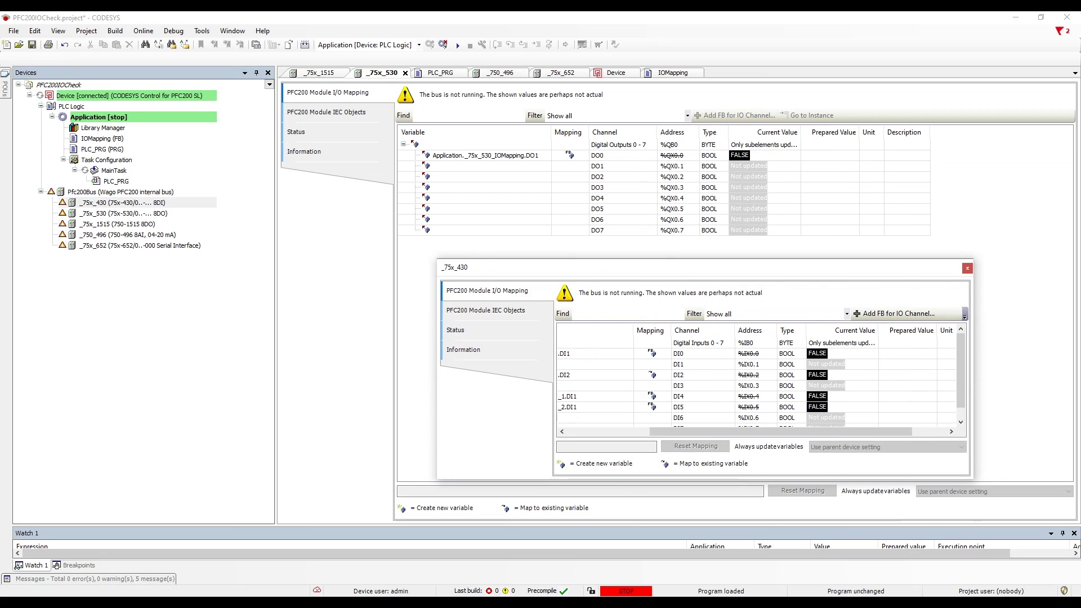
Step: Start the application and write TRUE to DO0, watching DI2 follow
{"action": "left_click", "coordinate": [829, 155]}
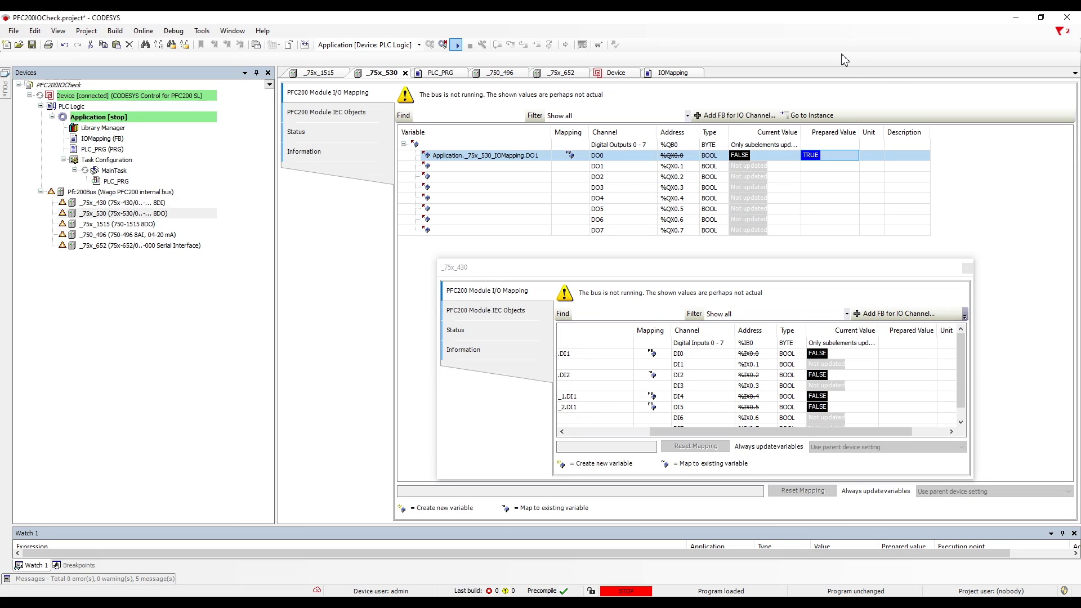
{"action": "left_click", "coordinate": [457, 45]}
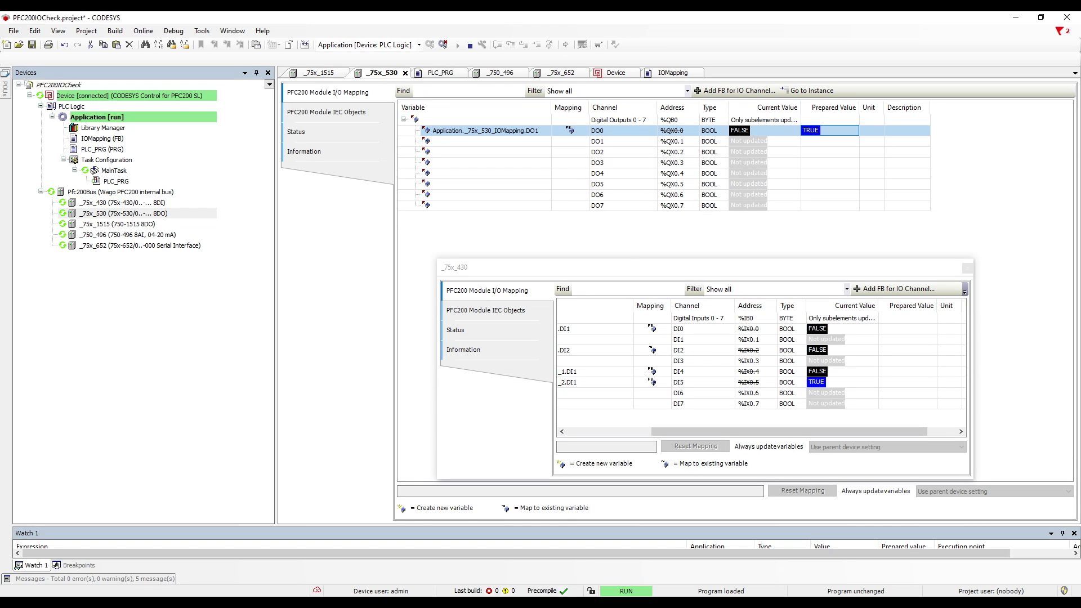
{"action": "key", "text": "ctrl+F7"}
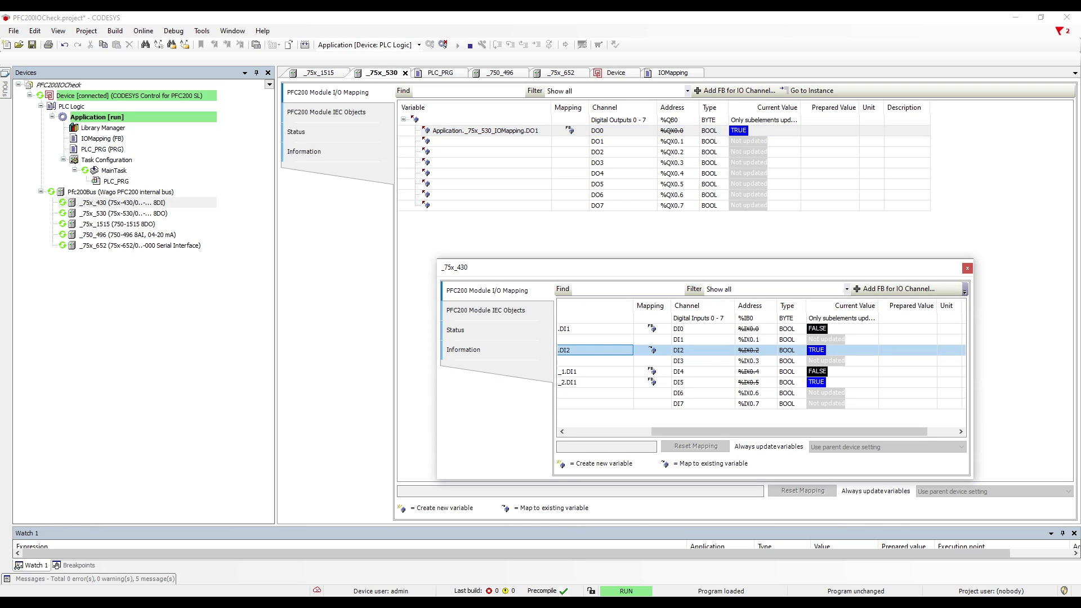
{"action": "left_click_drag", "start_coordinate": [873, 431], "coordinate": [851, 431]}
{"action": "left_click_drag", "start_coordinate": [1064, 536], "coordinate": [1050, 532]}
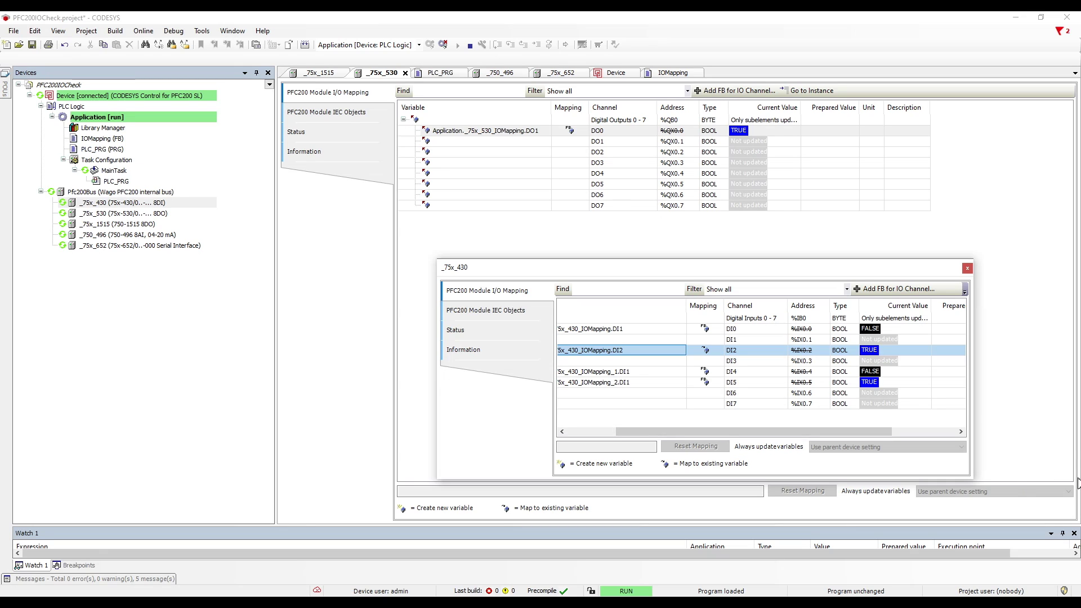
{"action": "left_click_drag", "start_coordinate": [833, 431], "coordinate": [886, 432]}
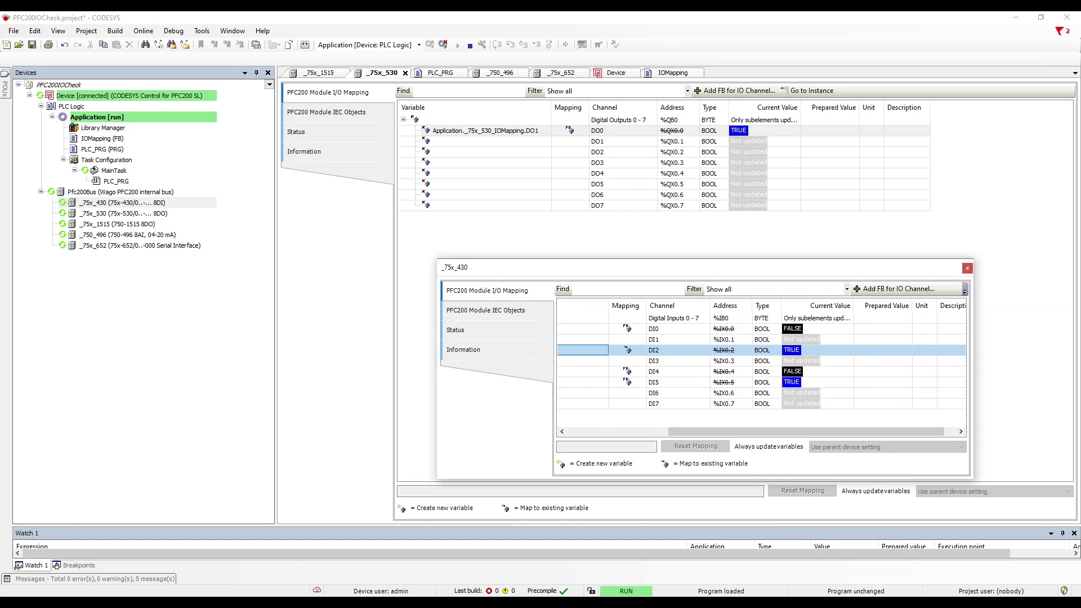
Step: Write FALSE to DO0, then log out of the PFC200
{"action": "left_click", "coordinate": [830, 130]}
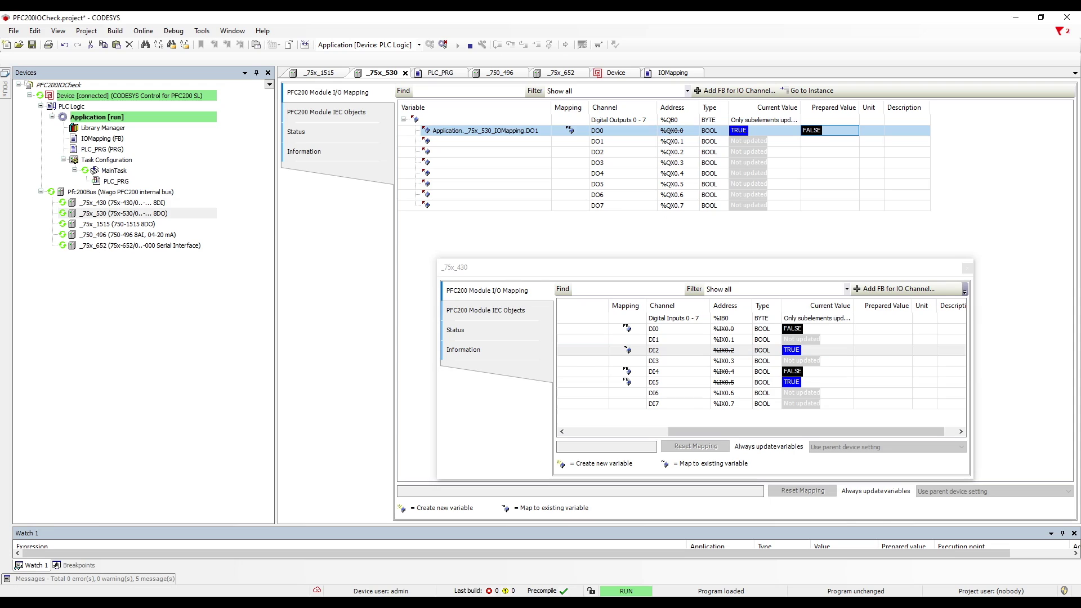
{"action": "key", "text": "ctrl+F7"}
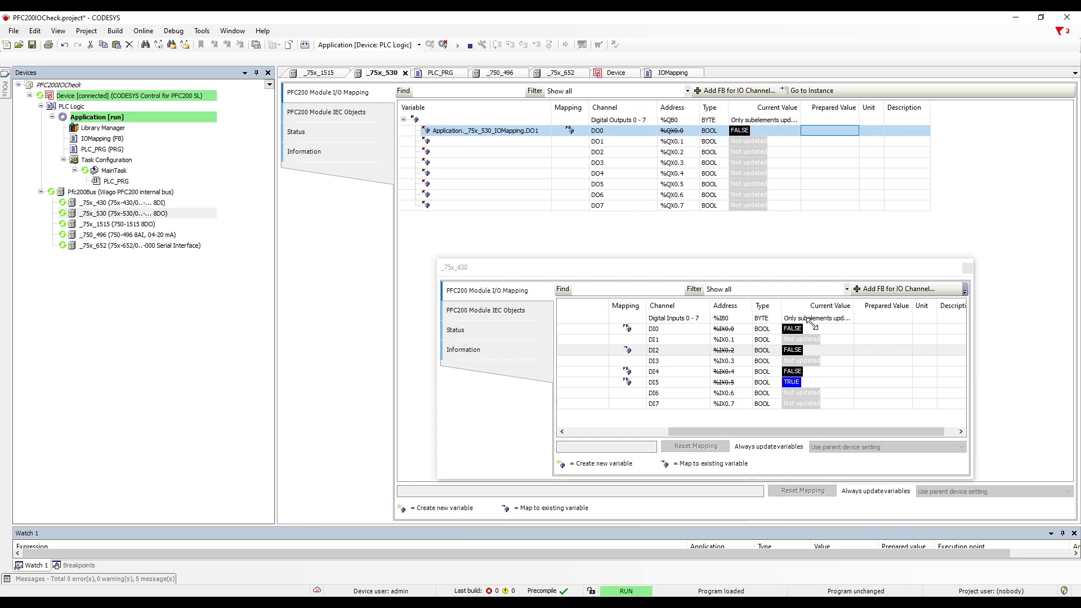
{"action": "key", "text": "ctrl+F8"}
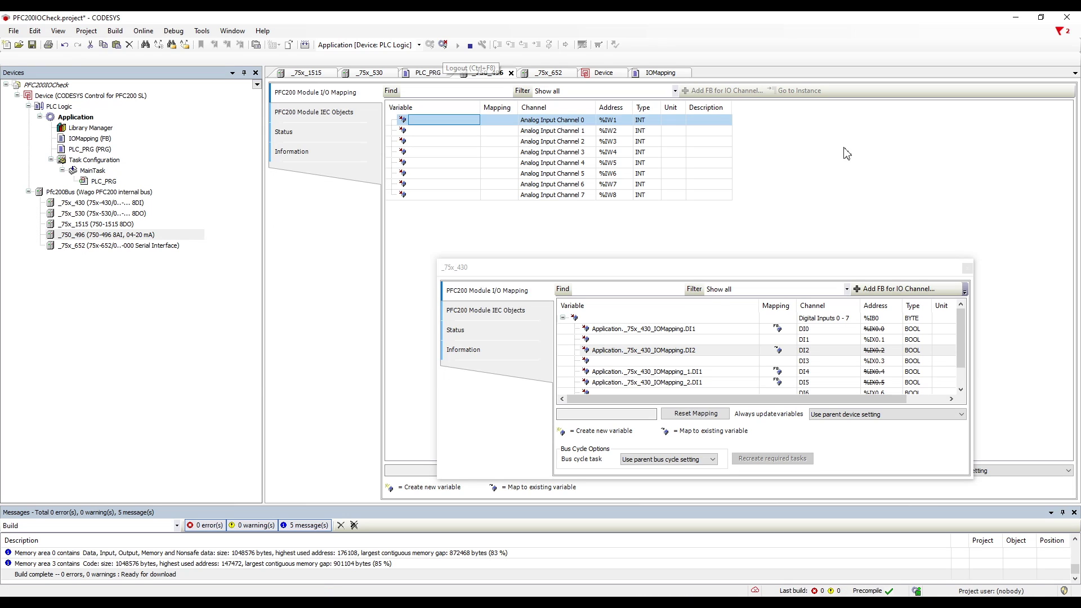
Step: Declare AI1:INT in the IOMapping block's VAR_INPUT section
{"action": "left_click", "coordinate": [897, 288]}
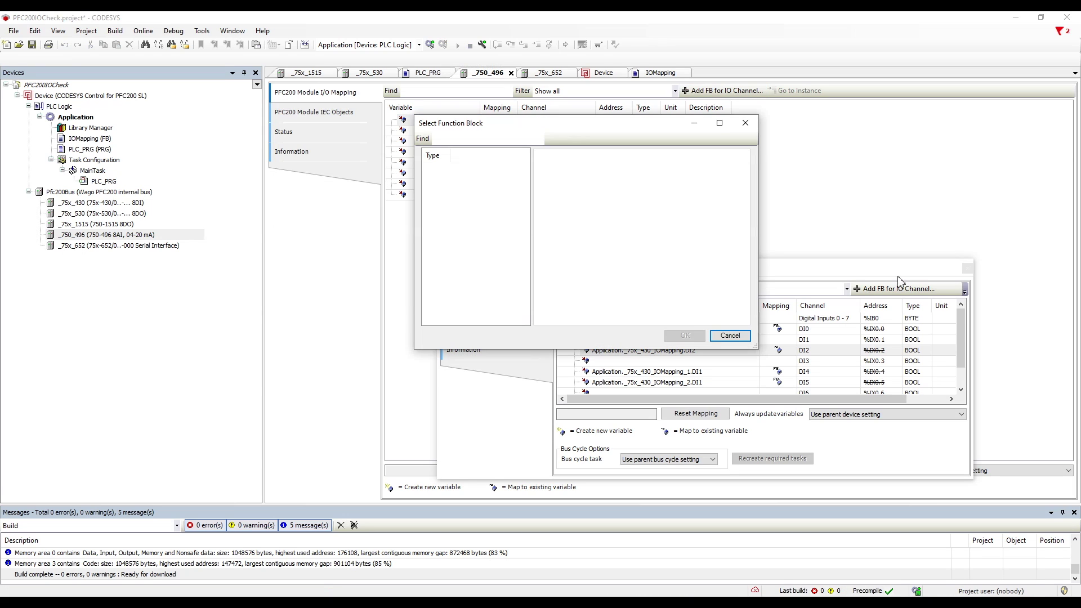
{"action": "key", "text": "Escape"}
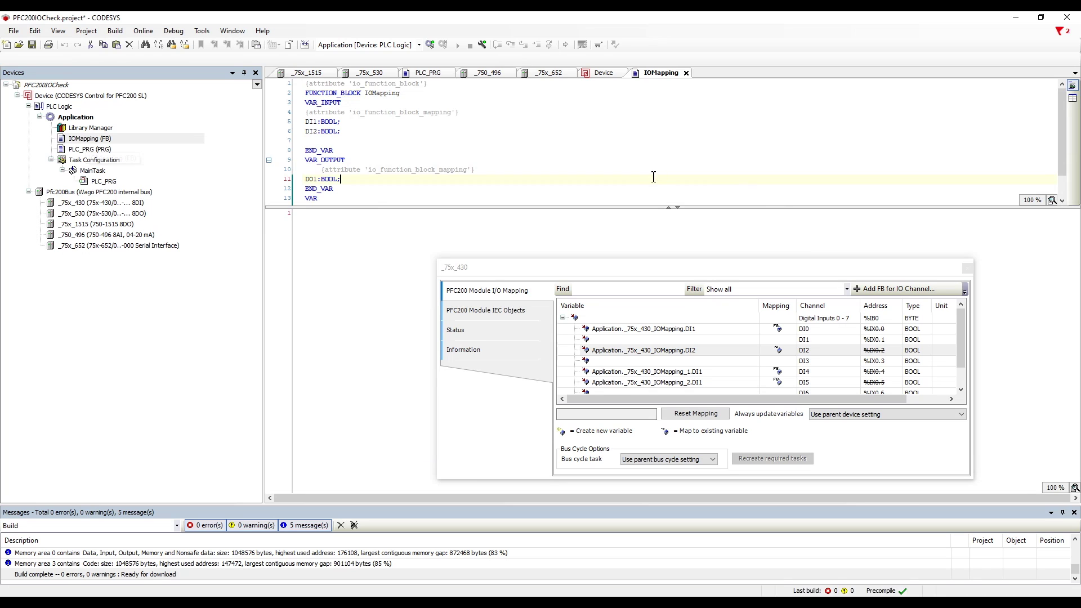
{"action": "key", "text": "Up"}
{"action": "key", "text": "Up"}
{"action": "key", "text": "Up"}
{"action": "key", "text": "Up"}
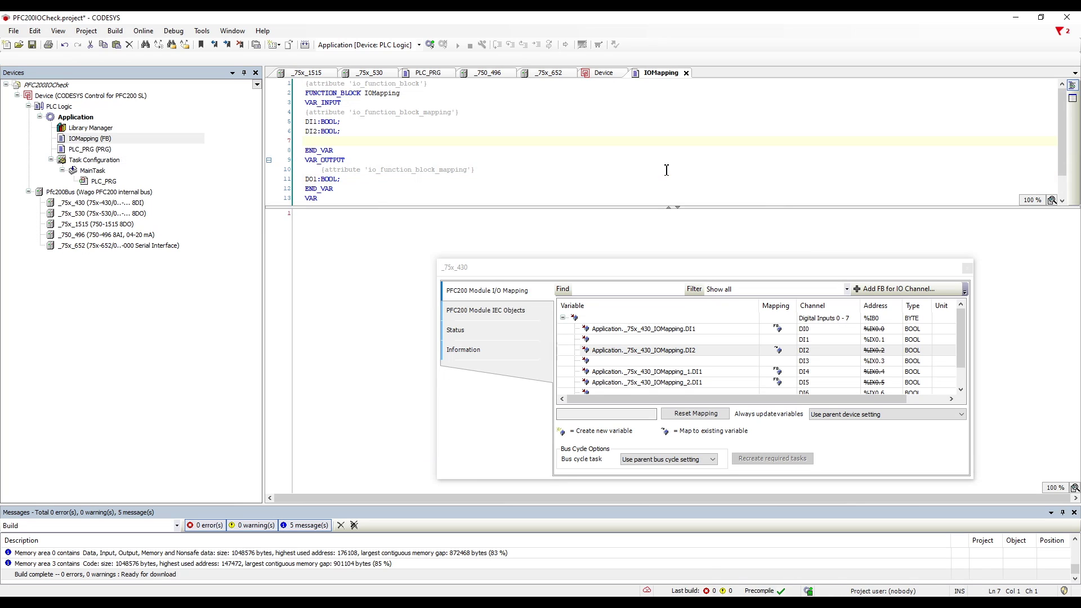
{"action": "type", "text": "AI1:INT;"}
Step: Copy the io_function_block_mapping attribute onto a new line above AI1
{"action": "left_click_drag", "start_coordinate": [465, 112], "coordinate": [304, 112]}
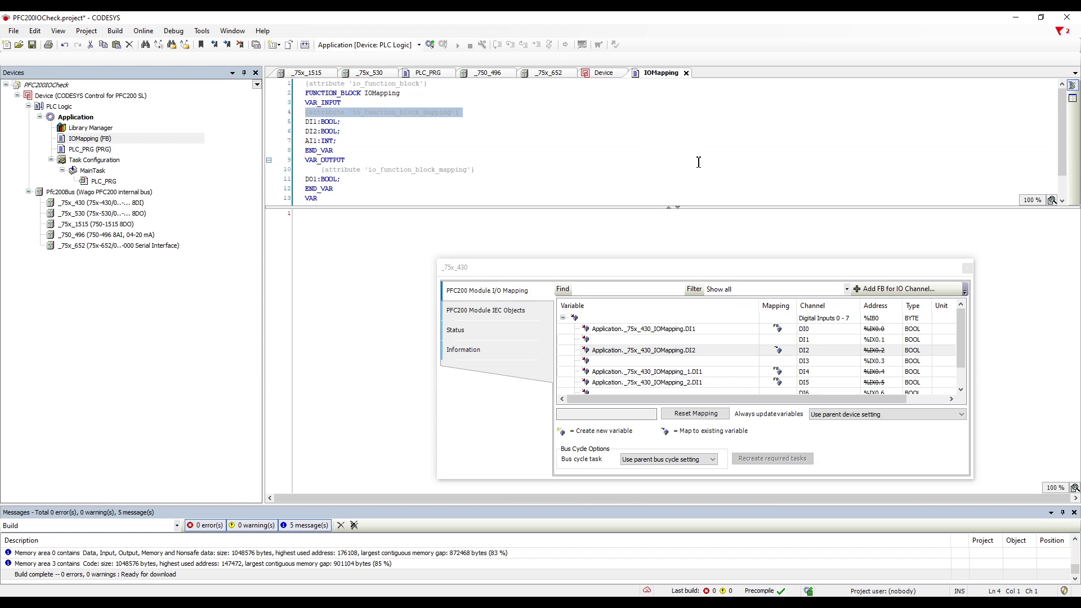
{"action": "key", "text": "ctrl+c"}
{"action": "key", "text": "Down"}
{"action": "key", "text": "Down"}
{"action": "key", "text": "End"}
{"action": "key", "text": "Return"}
{"action": "key", "text": "ctrl+v"}
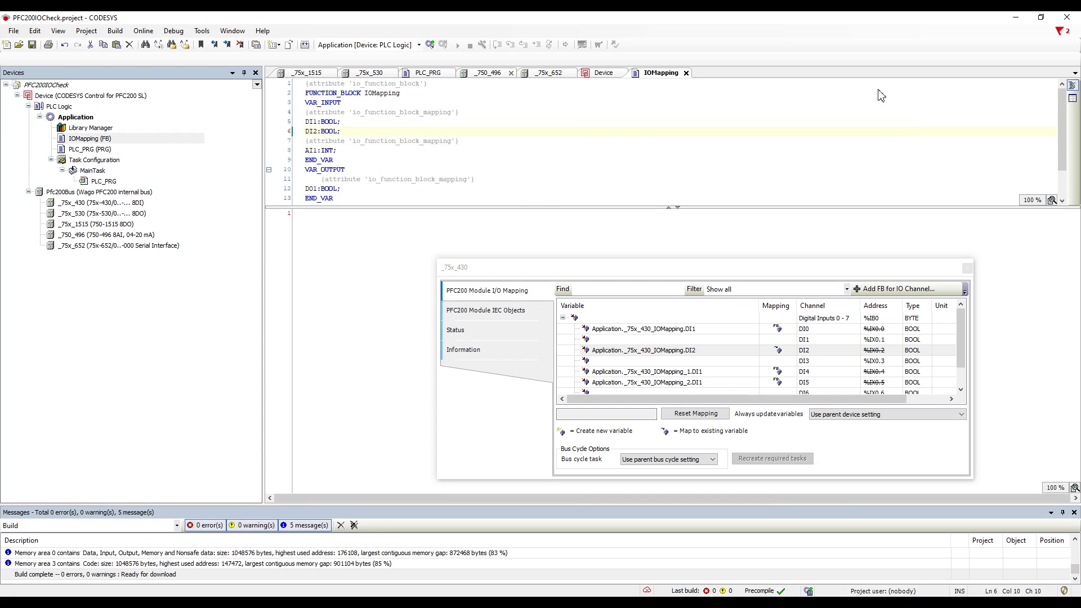
{"action": "key", "text": "ctrl+Tab"}
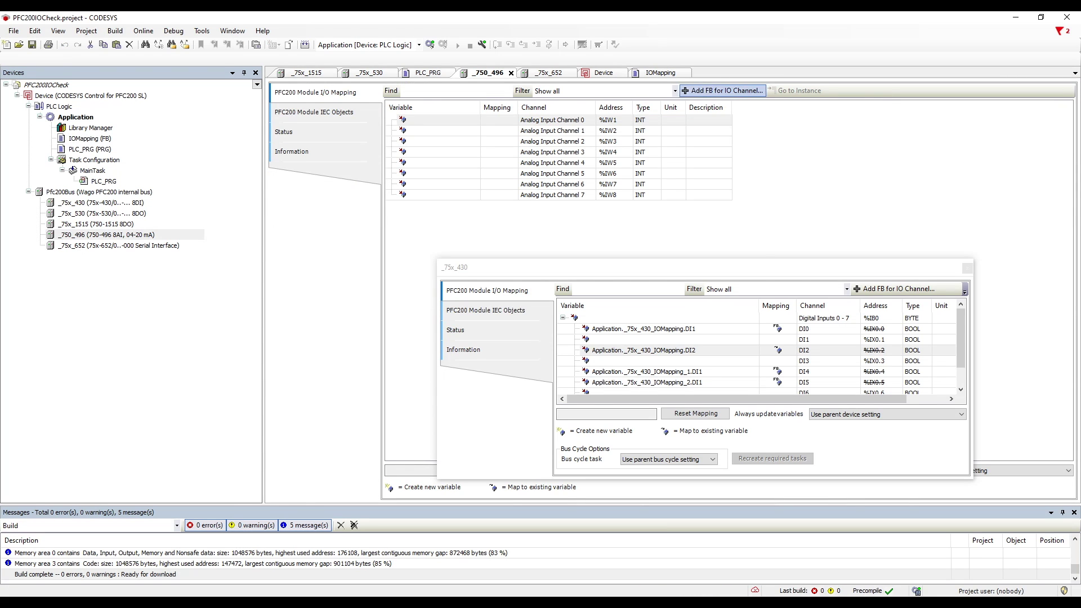
Step: Map _750_496 Analog Input Channel 0 to IOMapping.AI1 and download the change
{"action": "left_click", "coordinate": [722, 91]}
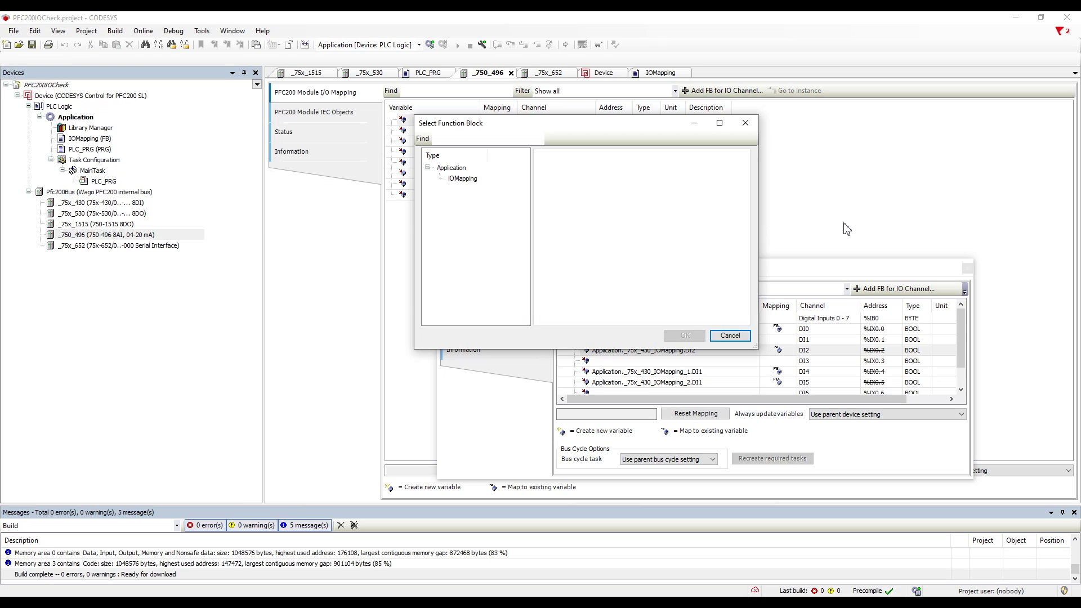
{"action": "key", "text": "Down"}
{"action": "key", "text": "Return"}
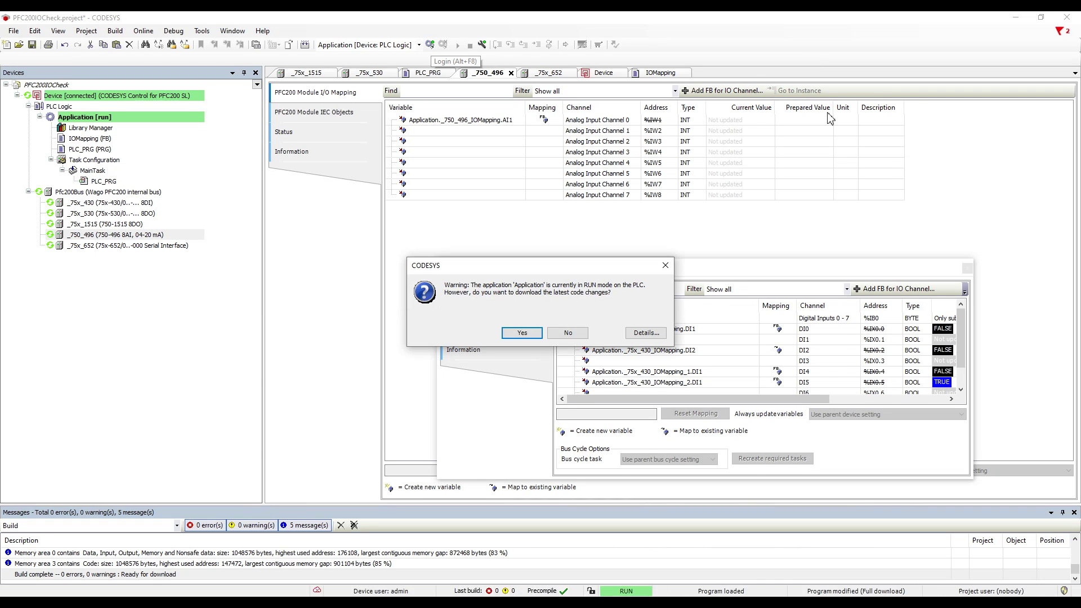
{"action": "key", "text": "Return"}
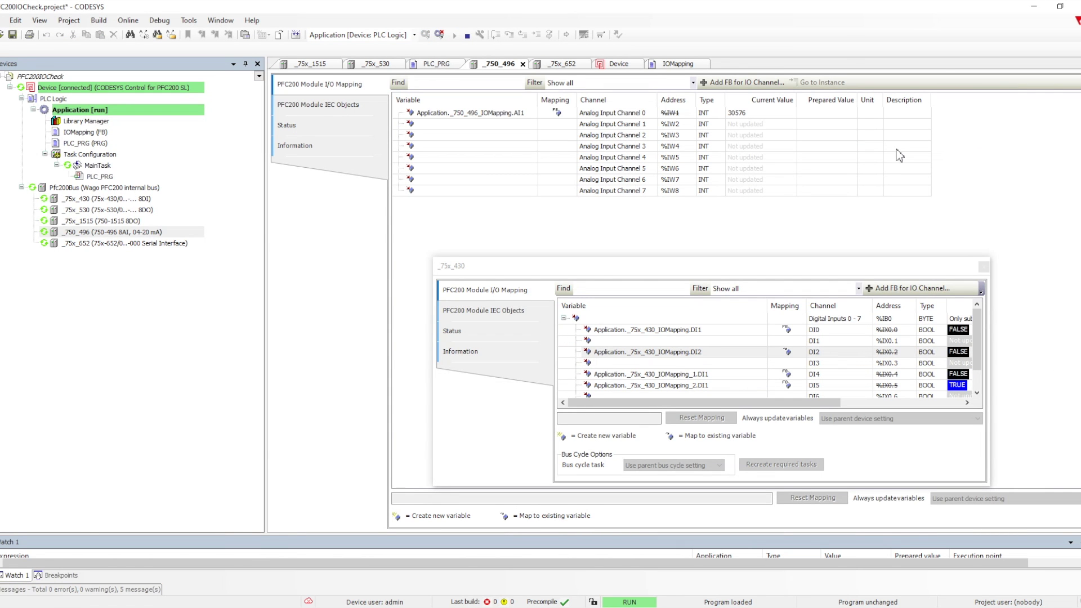